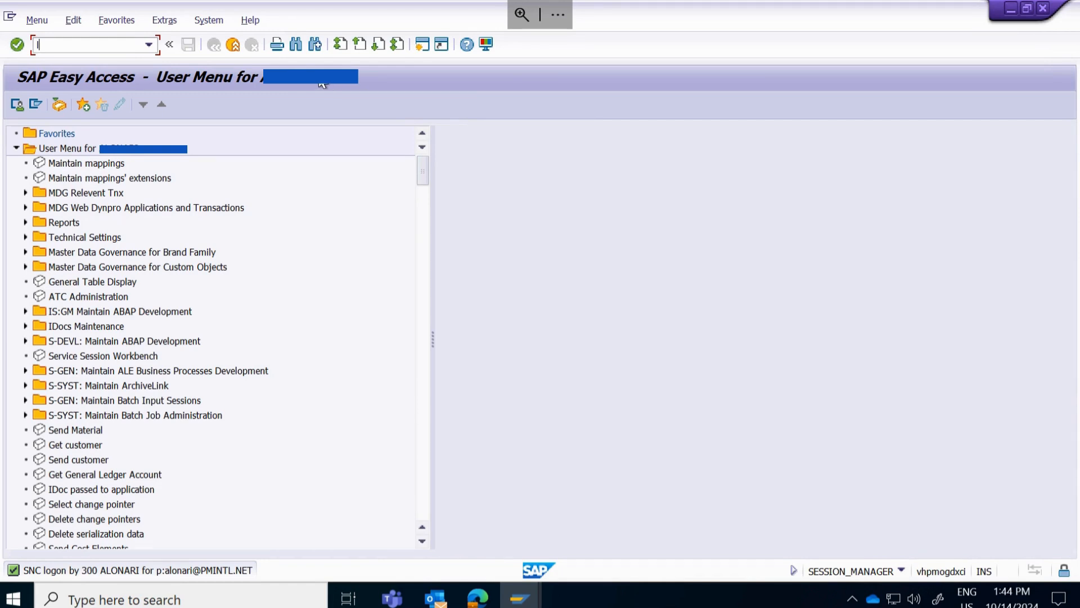
Open the LSMW transaction and acknowledge the Legacy System Migration Workbench welcome message
text(Is)
text(mw)
key(Return)
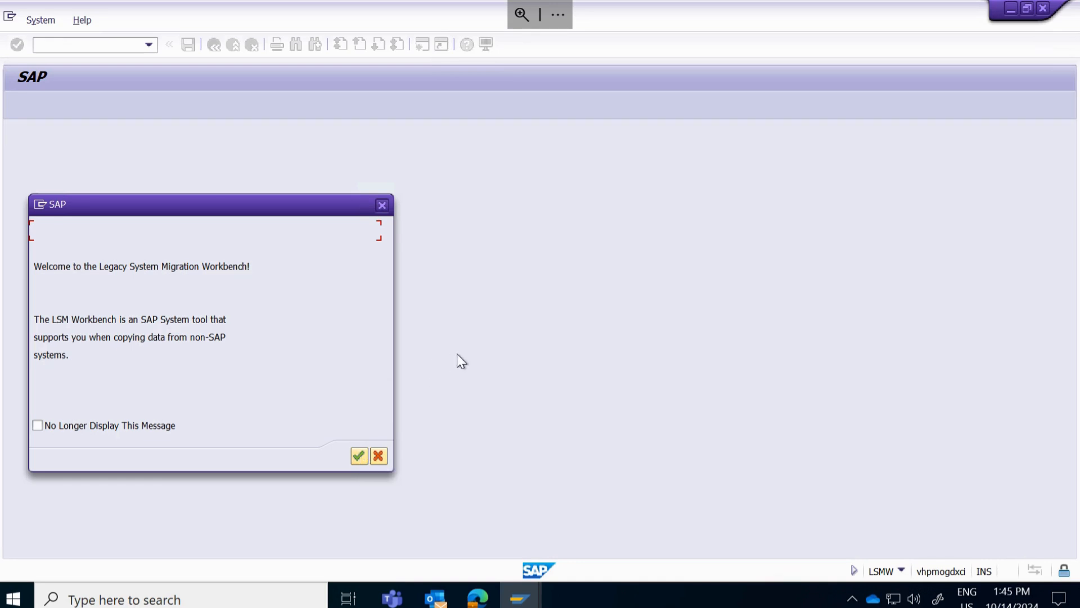
click(357, 456)
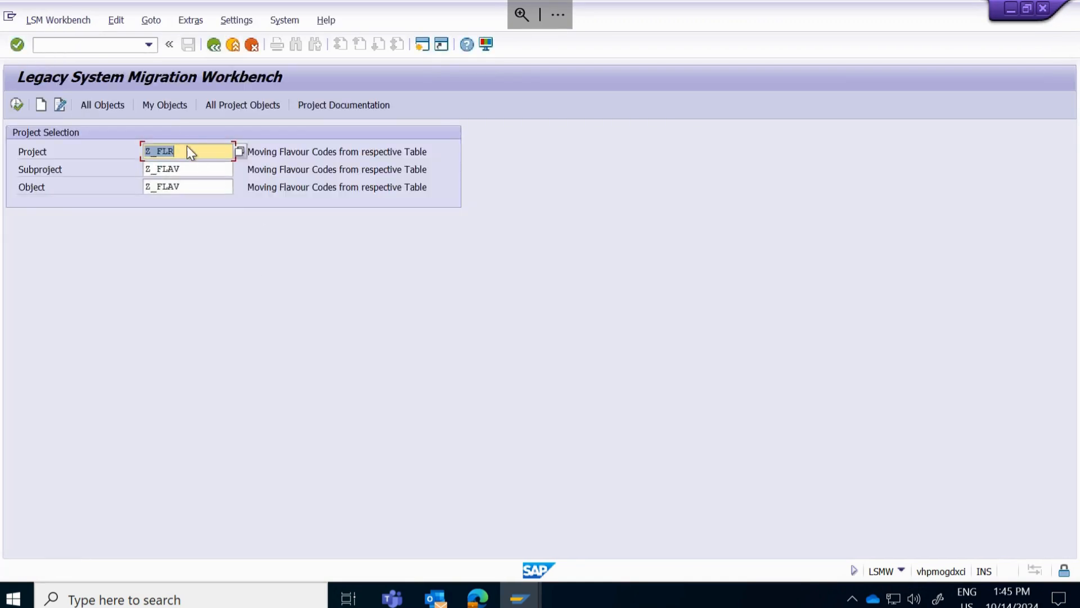
Clear the current project selection and start a new project named Z_FLV
key(Delete)
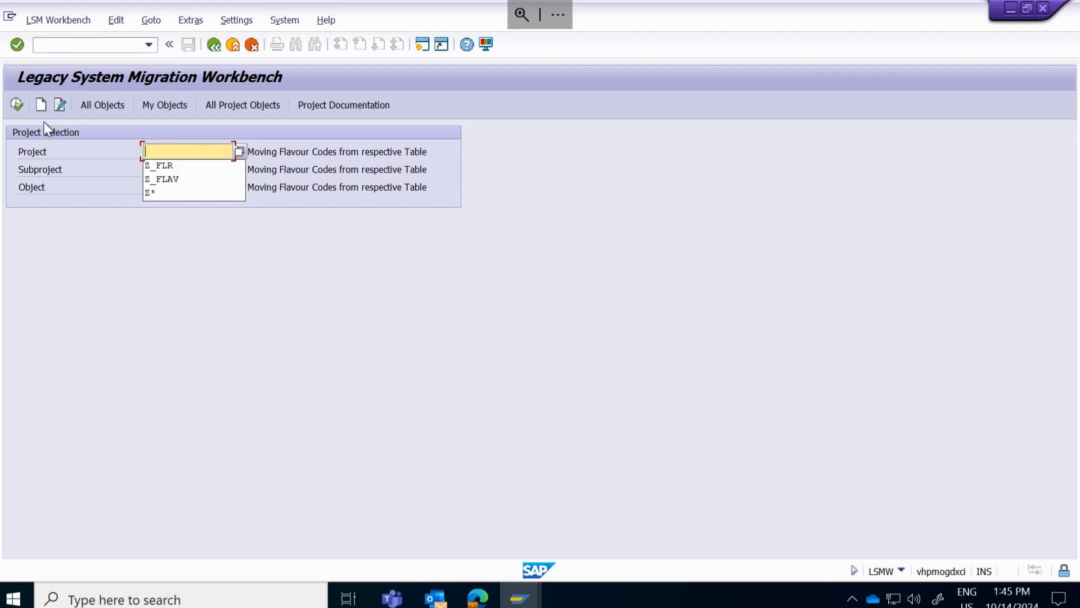
click(42, 105)
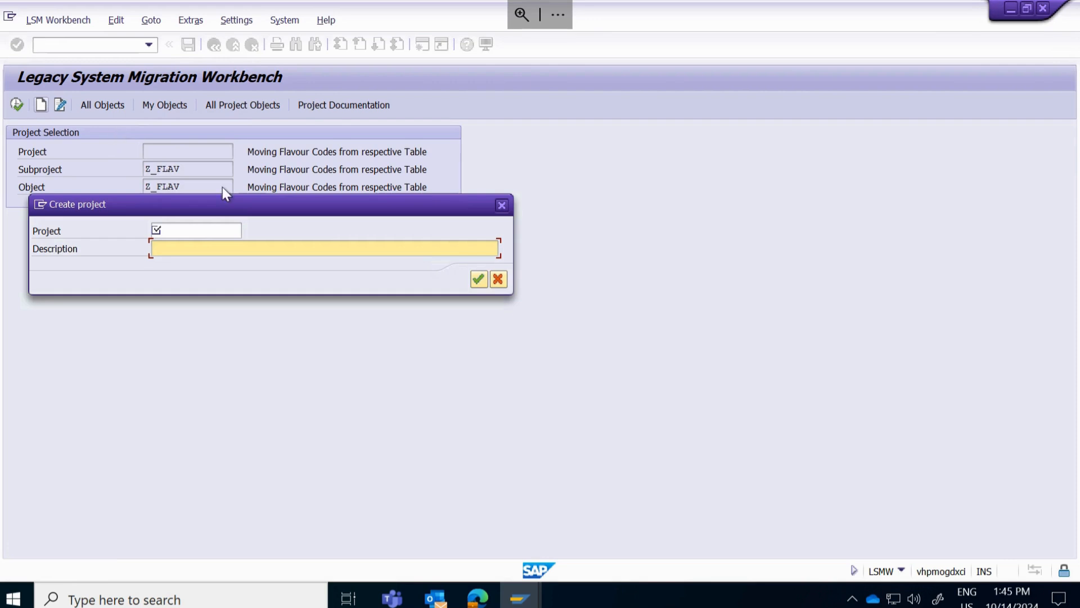
click(211, 238)
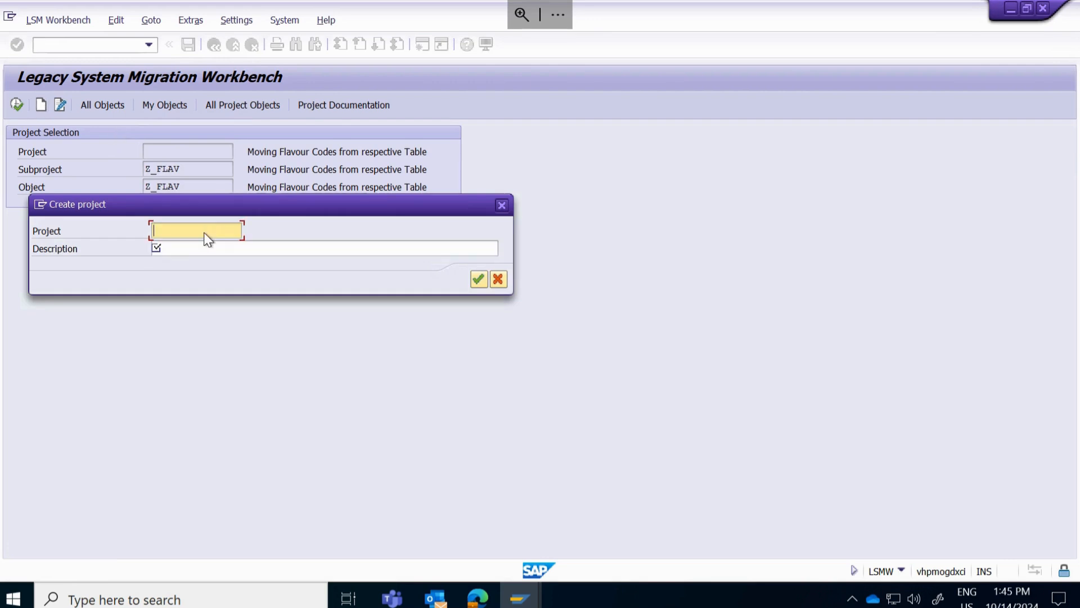
text(Z_)
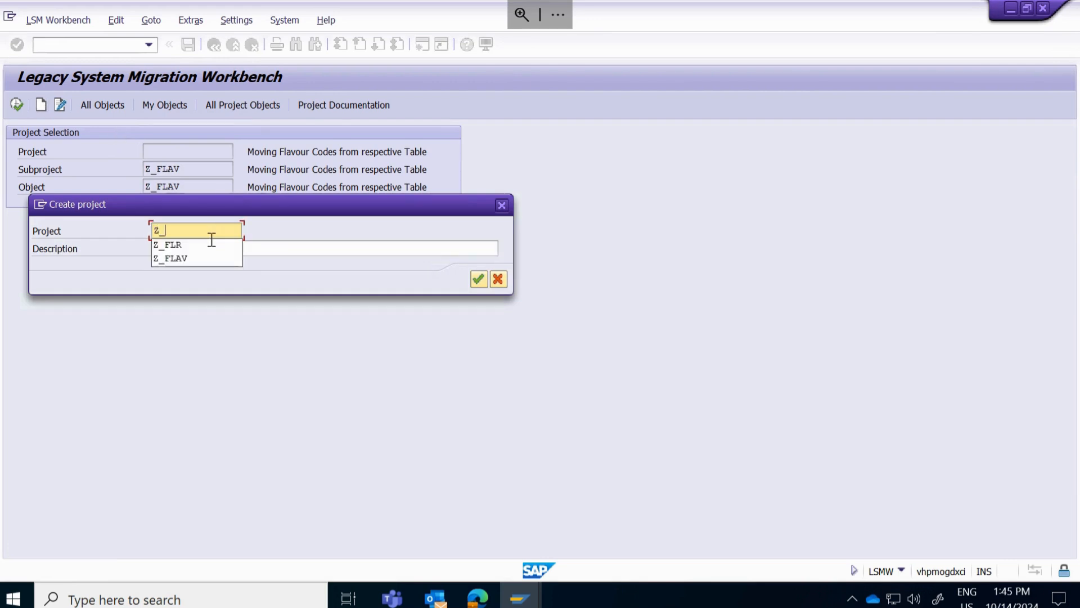
text(FLA)
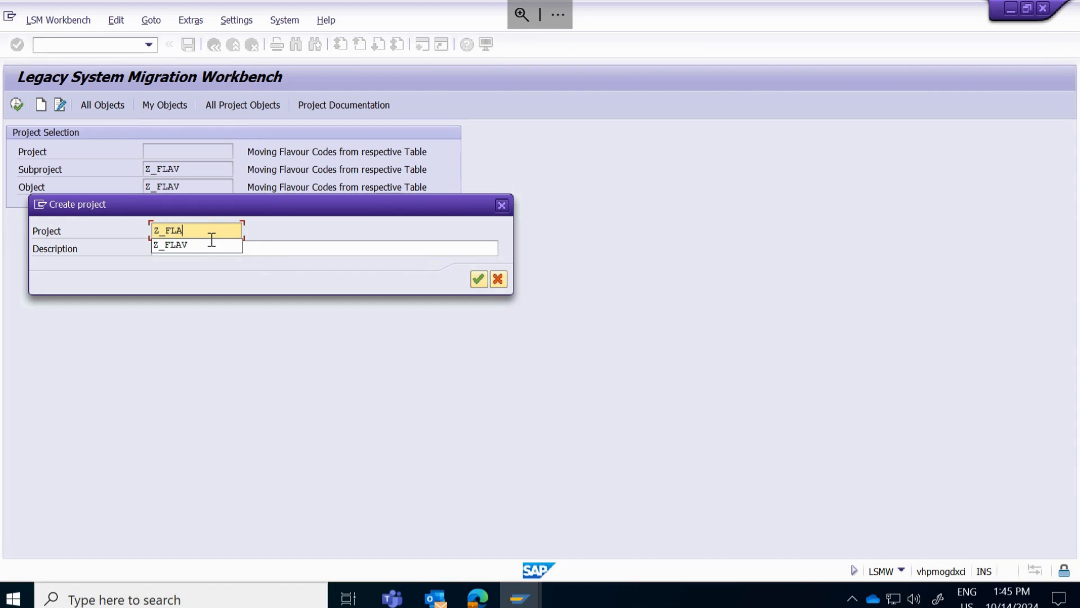
click(283, 249)
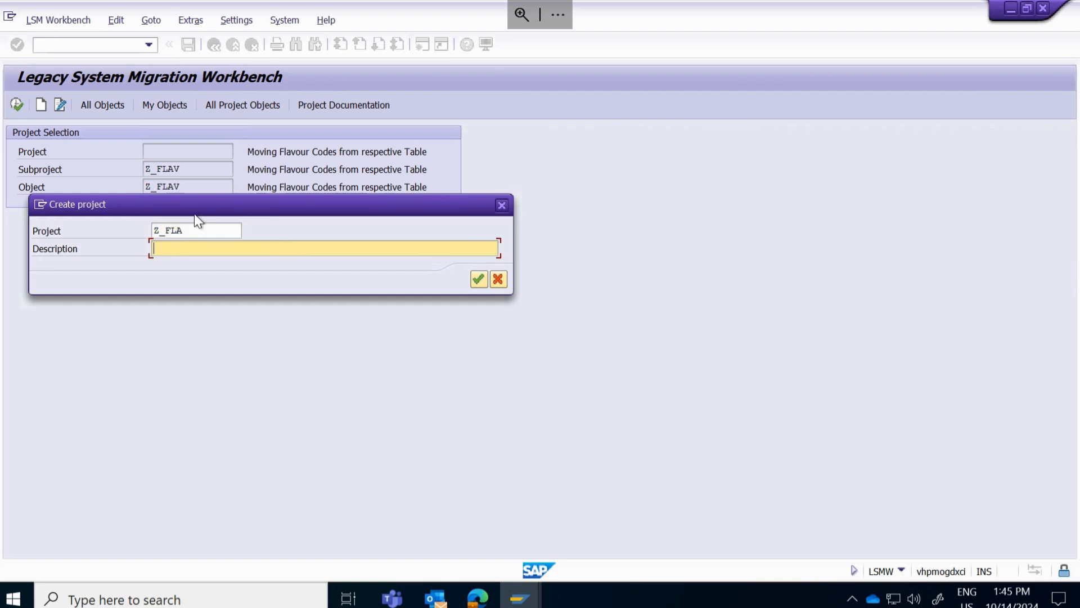
click(209, 232)
key(BackSpace)
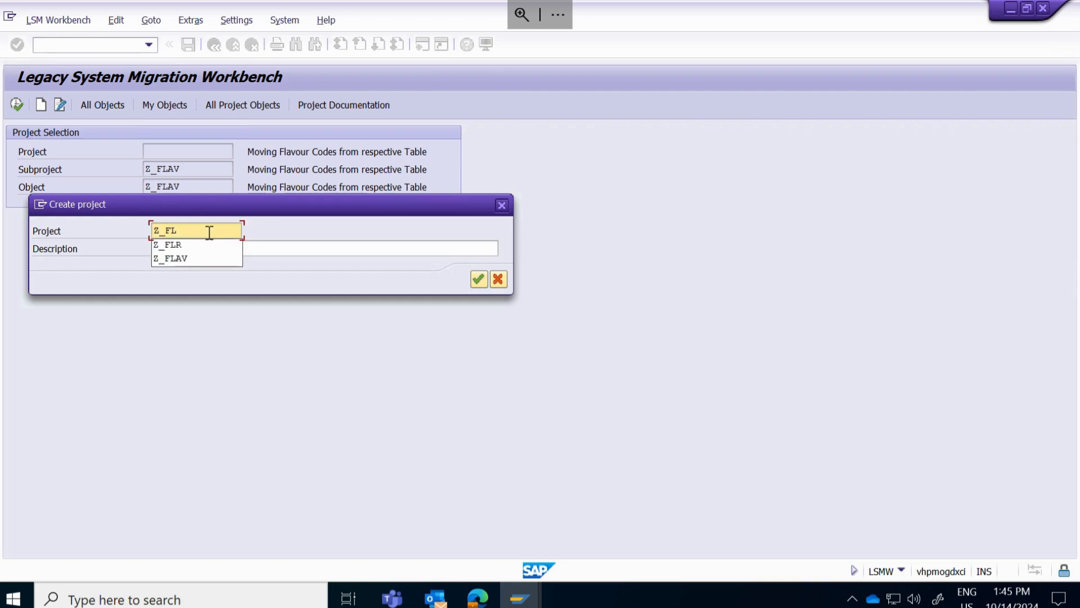
text(V)
Describe the new project as "Move Flour Codes from Prod to Quality" and confirm it
click(205, 252)
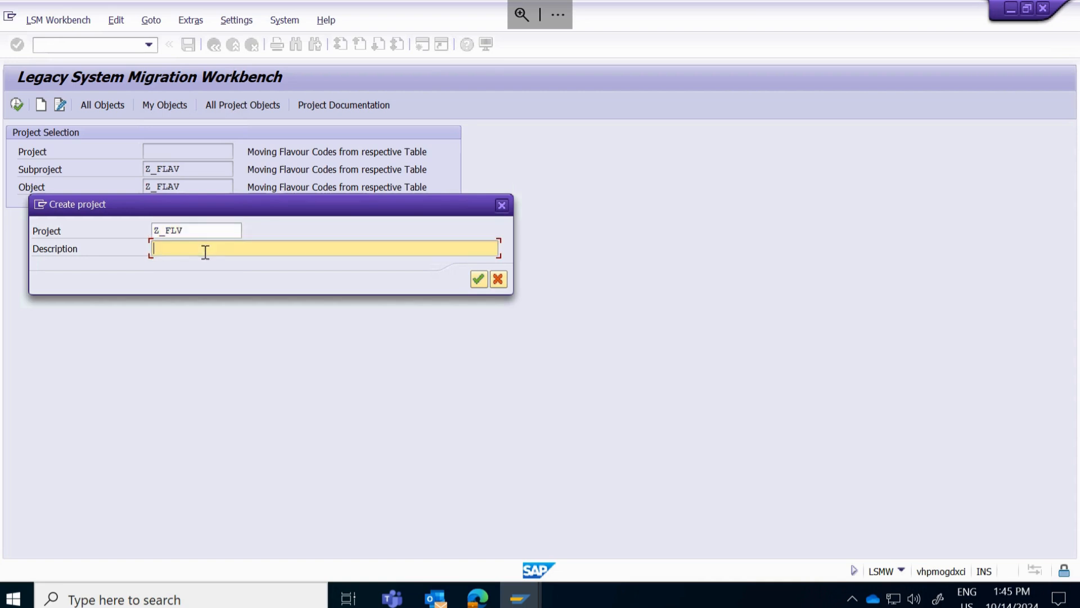
text(Move Flour Codes from Prod to Q)
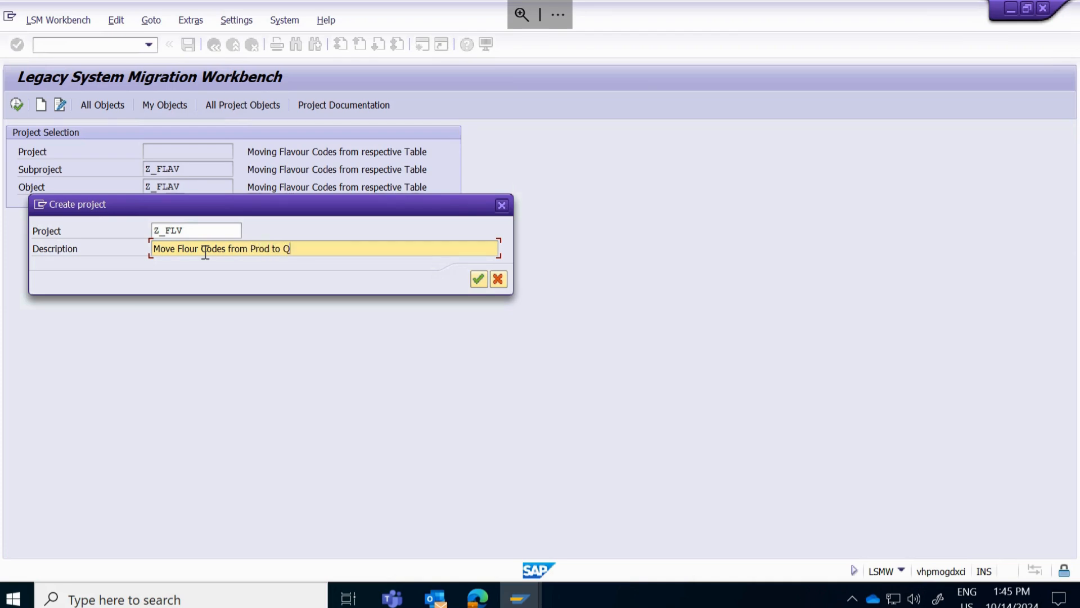
key(BackSpace)
text(Quality)
click(473, 278)
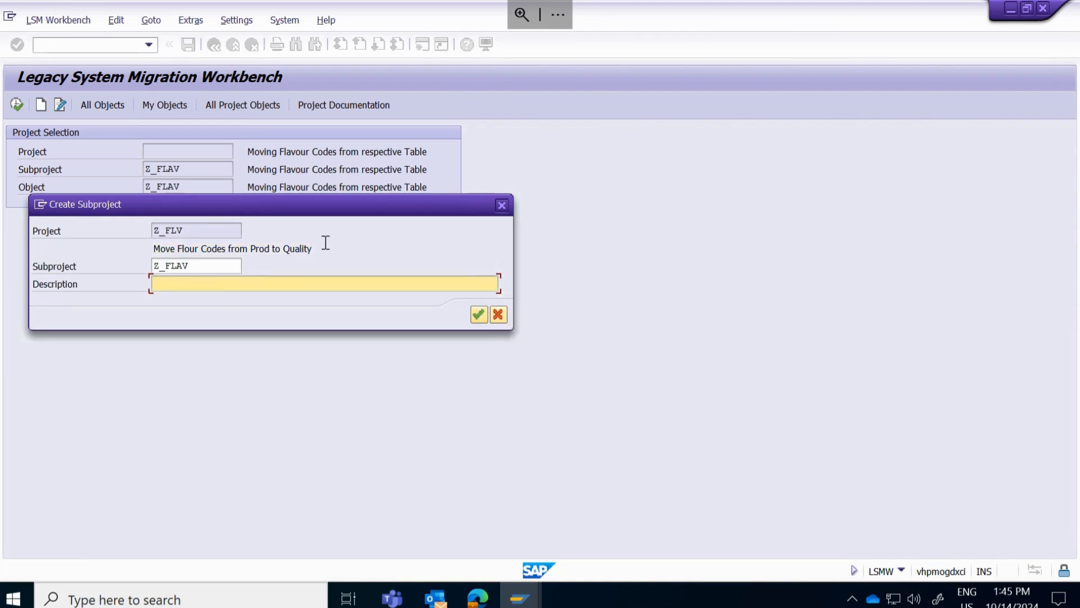
Copy the project description to subproject Z_FLAV and correct it to "Move Flavour Codes from Prod to Quality"
drag(323, 248, 151, 251)
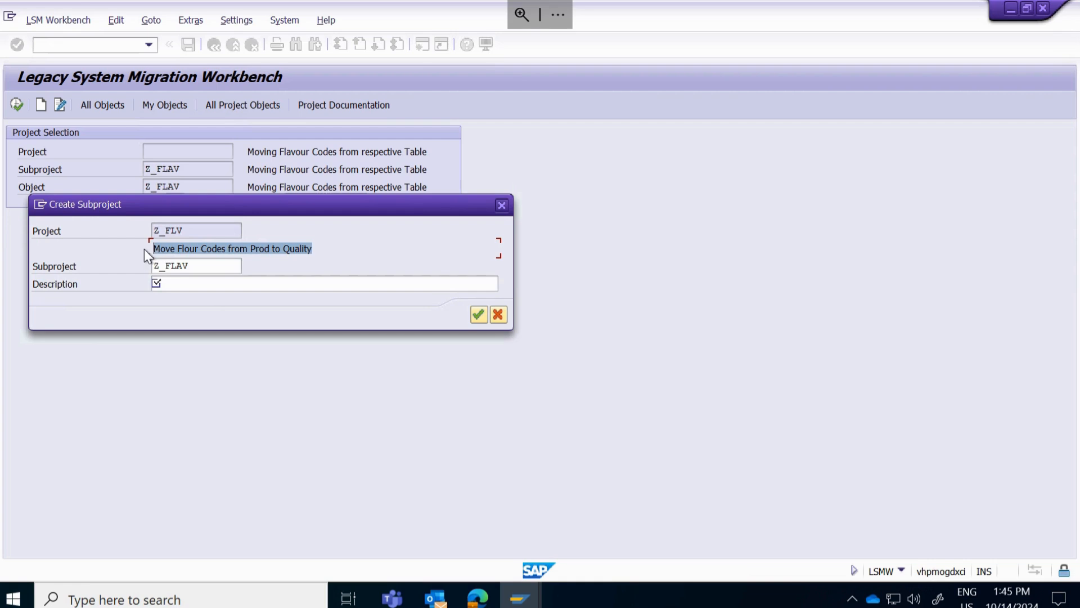
key(ctrl+c)
click(213, 286)
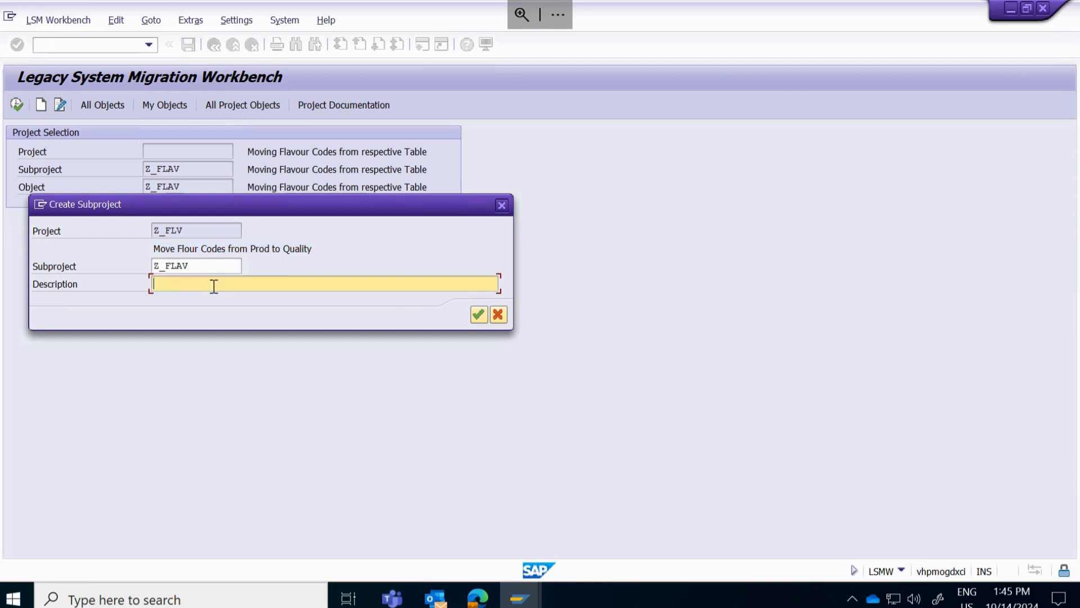
key(ctrl+v)
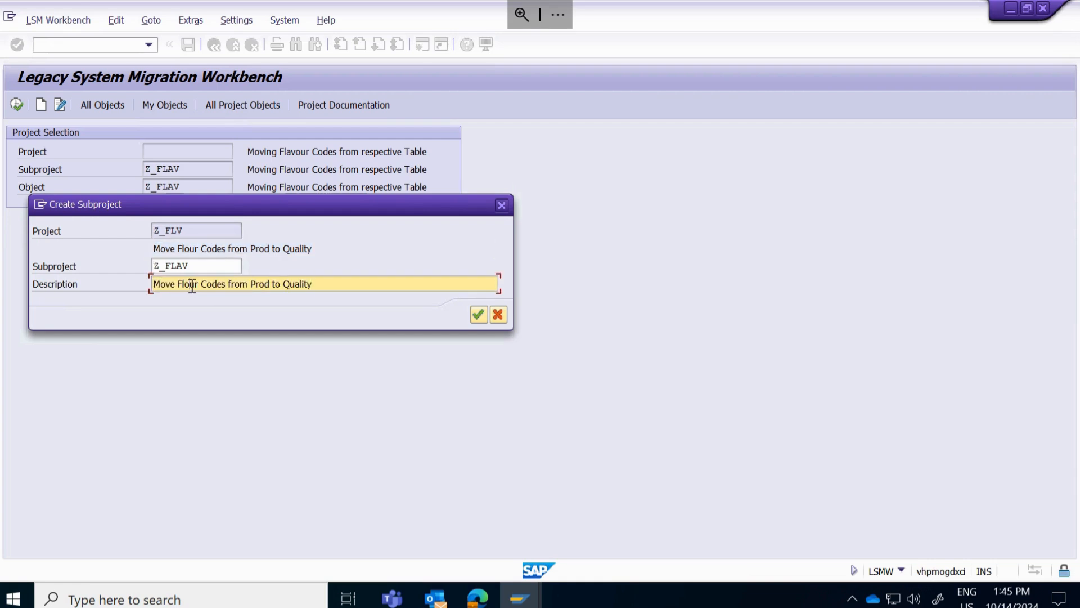
text(v)
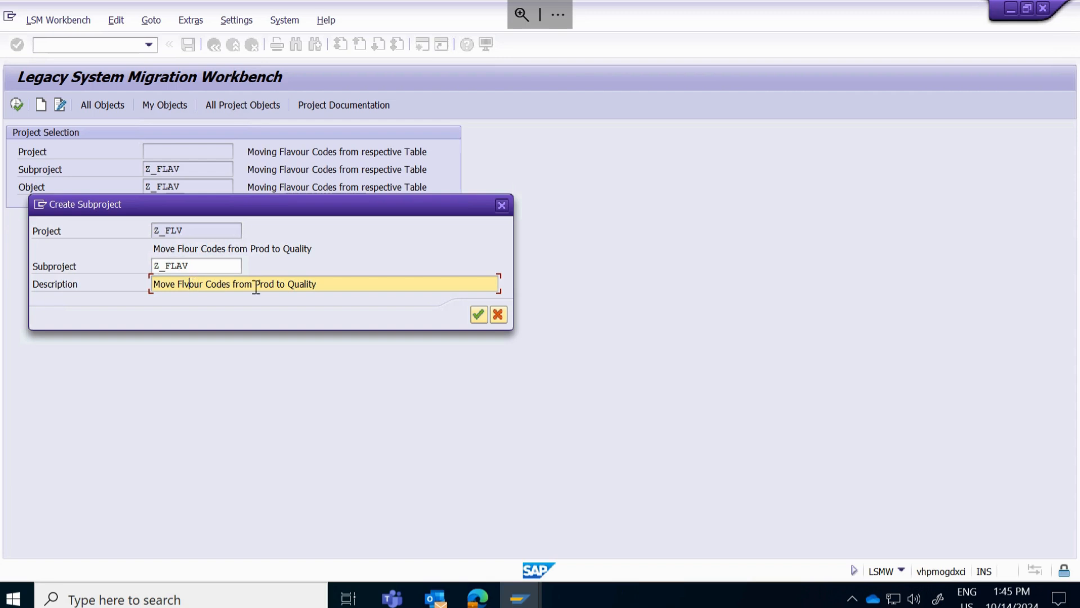
drag(343, 283, 216, 284)
drag(110, 266, 106, 268)
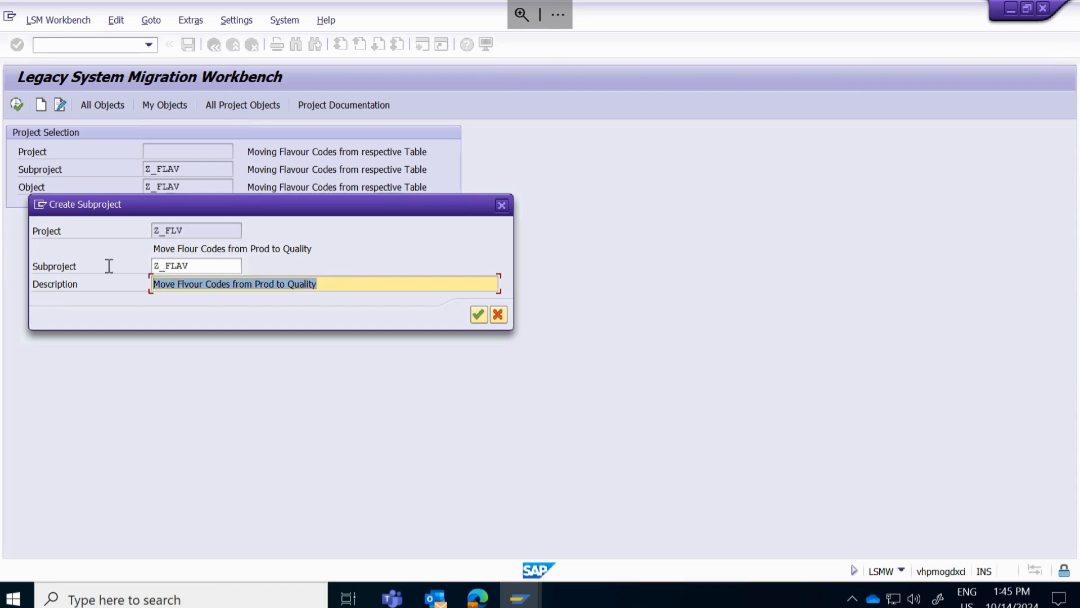
click(191, 284)
text(a)
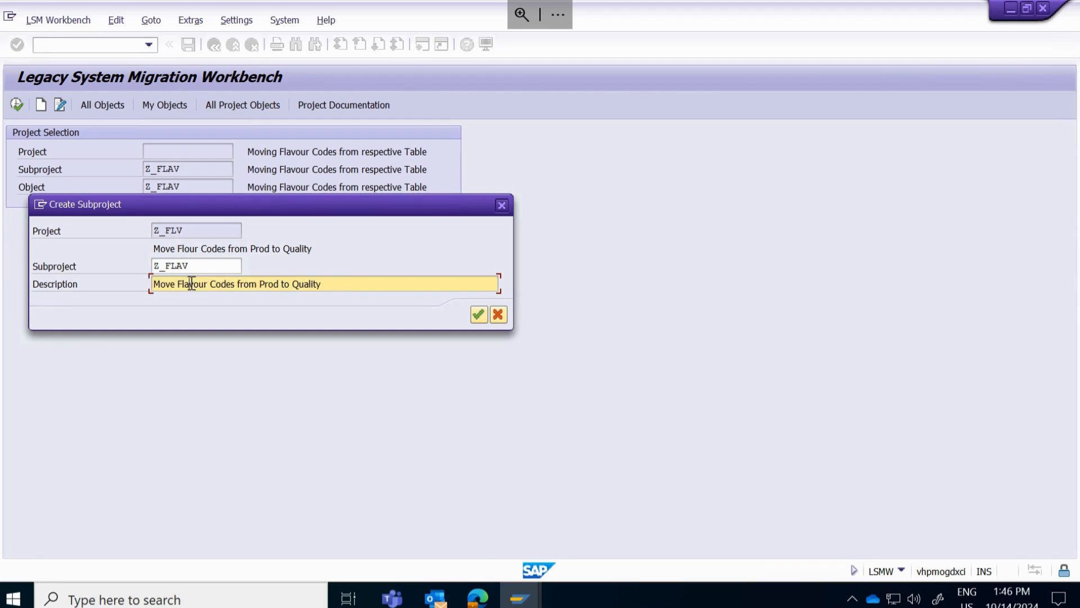
Confirm the subproject and create object Z_FLAV, reusing the subproject description "Move Flavour Codes from Prod to Quality" as its name
drag(339, 281, 39, 291)
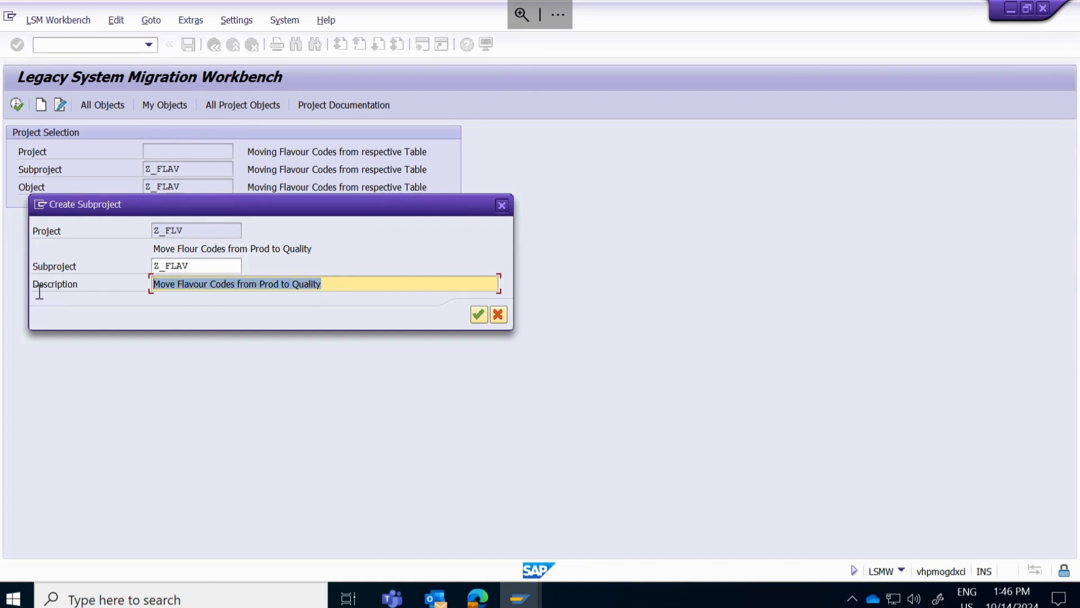
key(ctrl+c)
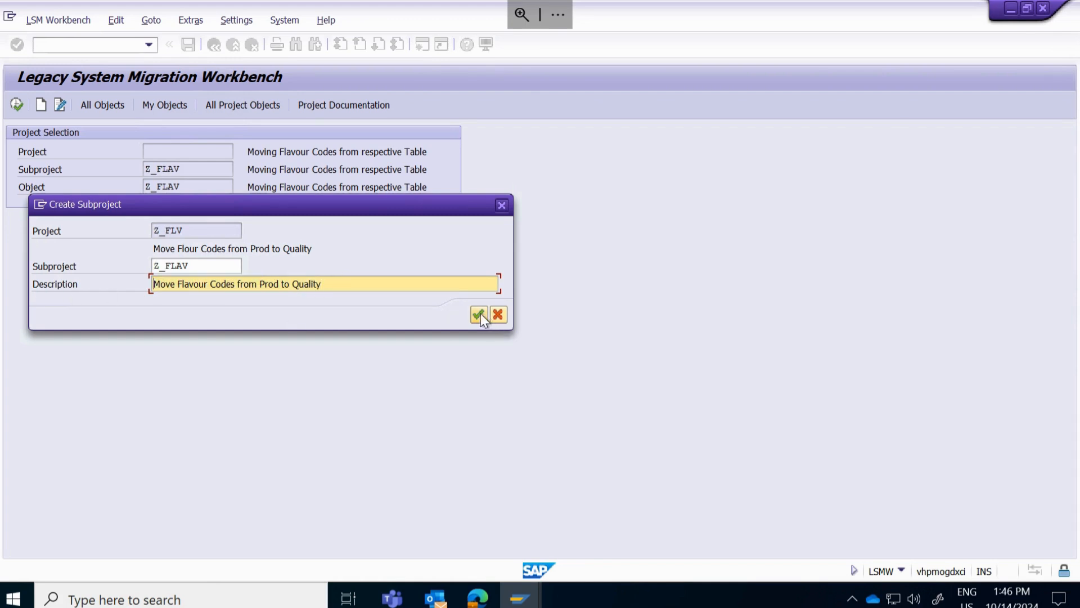
click(480, 314)
key(ctrl+v)
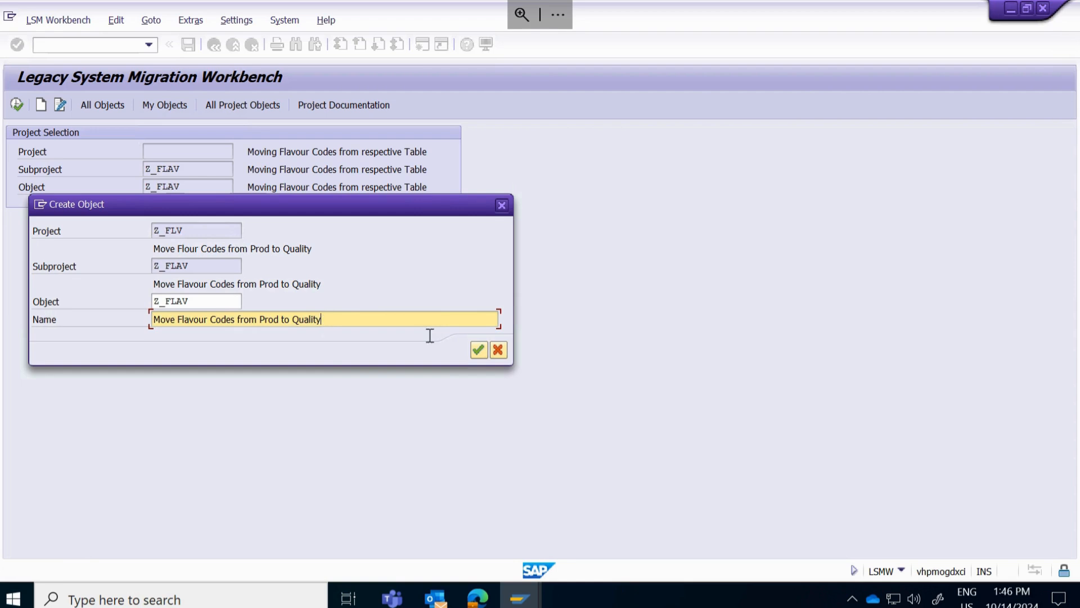
click(478, 350)
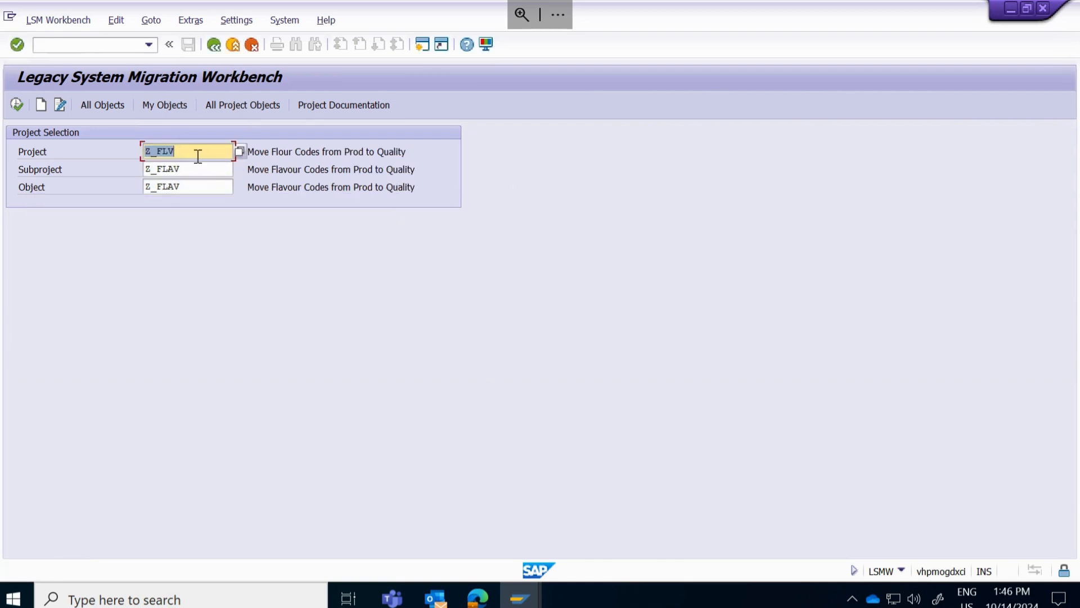
Open the Define Object Attributes process step for editing and set the import method to Batch Input Recording
key(F8)
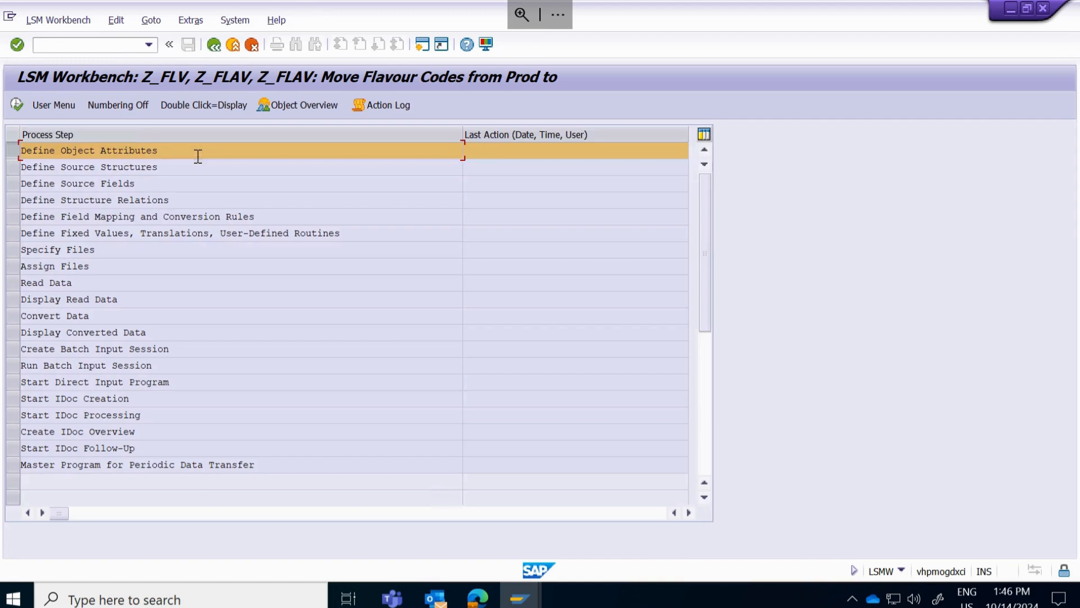
double_click(140, 151)
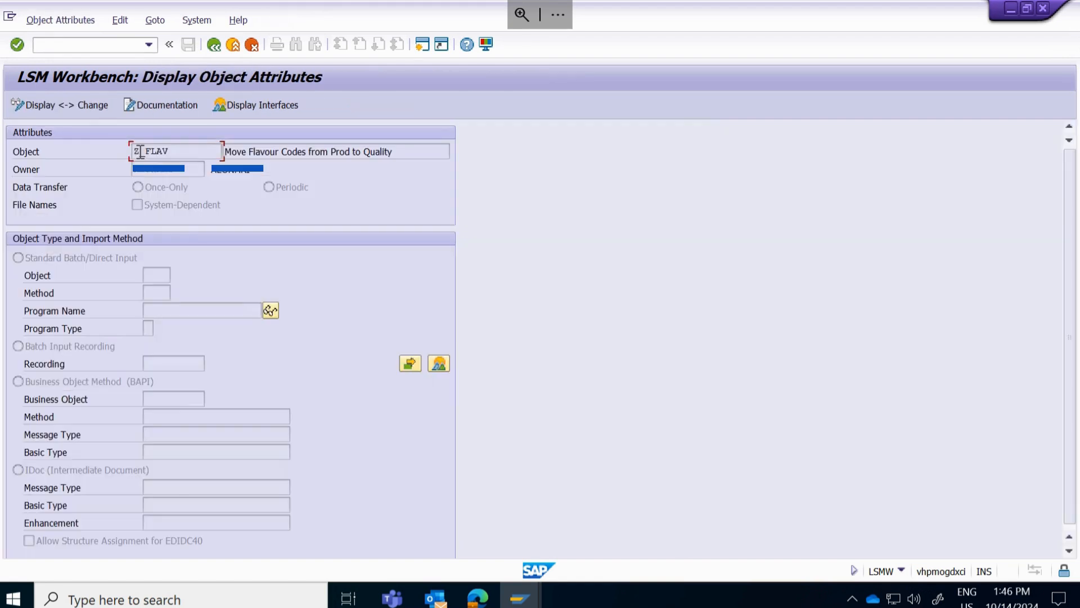
click(73, 104)
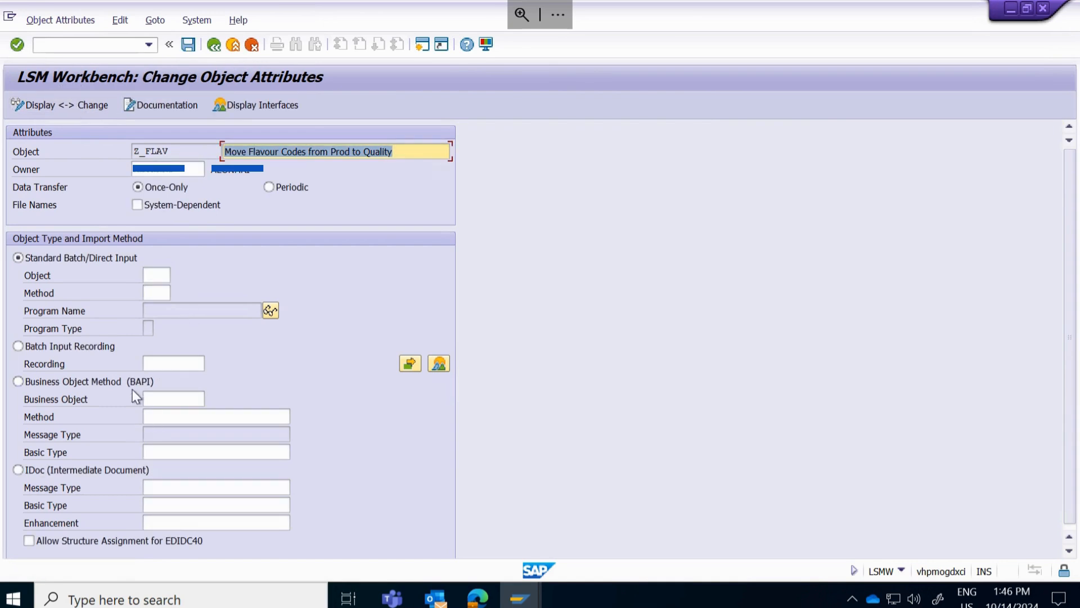
click(74, 349)
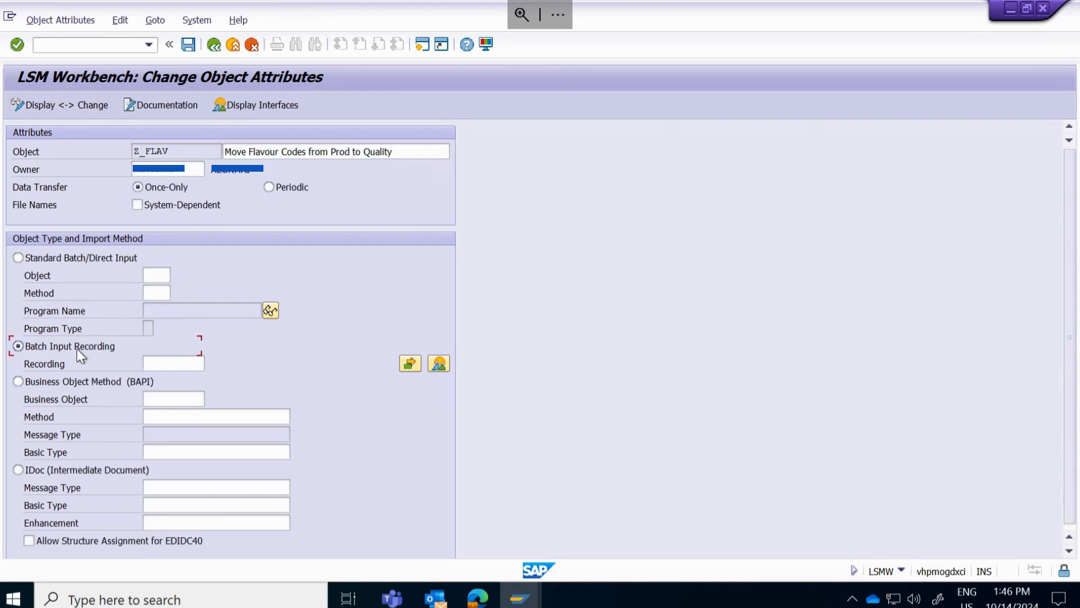
click(188, 364)
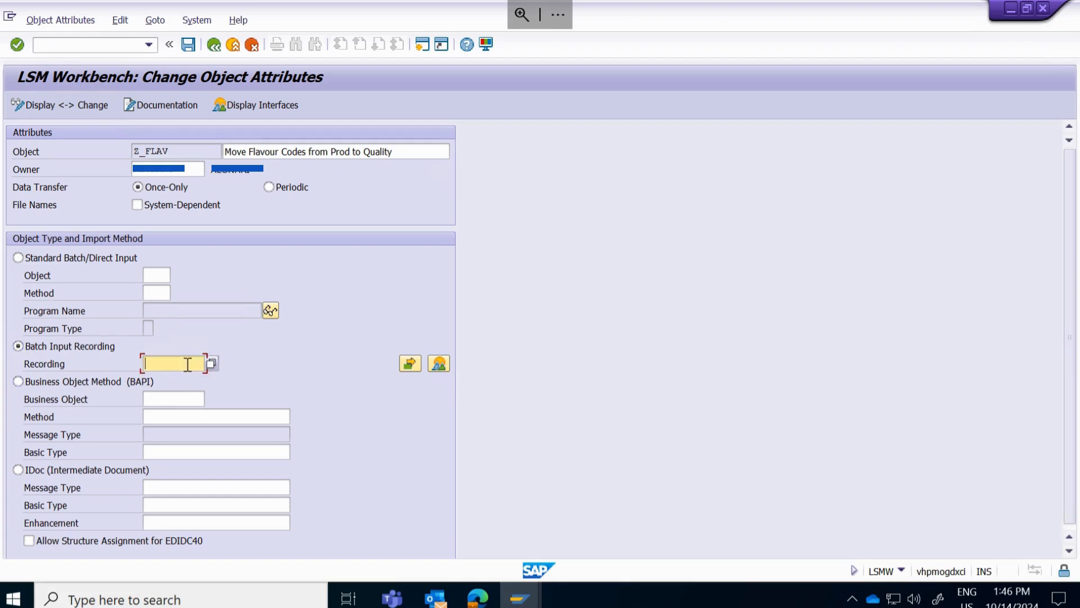
Try to create a recording named Z_FLV with the description "Recording for Flavour Codes" from the project's recordings overview
click(440, 364)
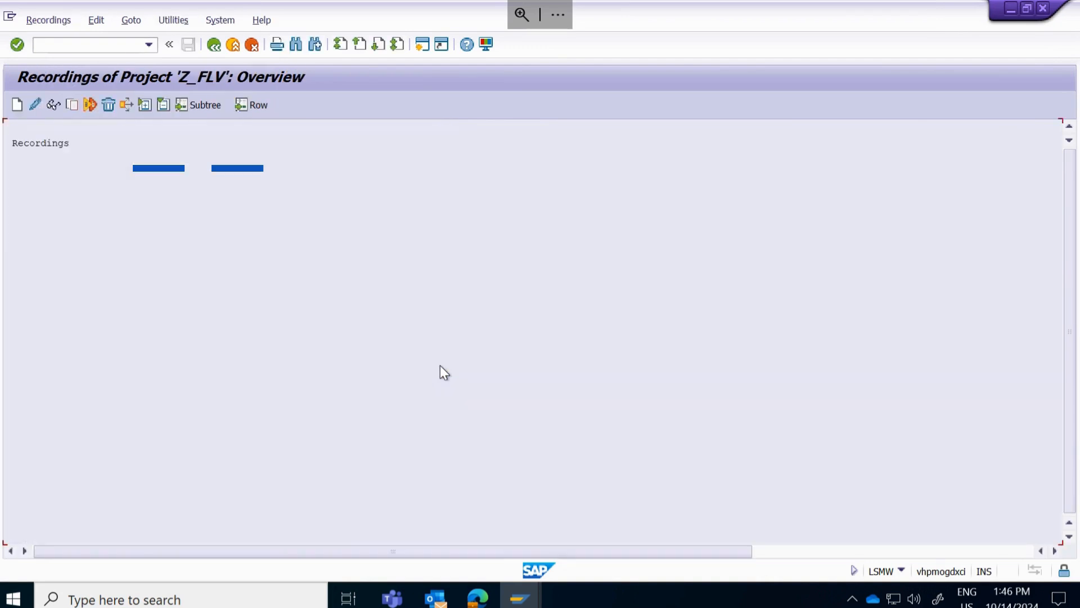
click(17, 105)
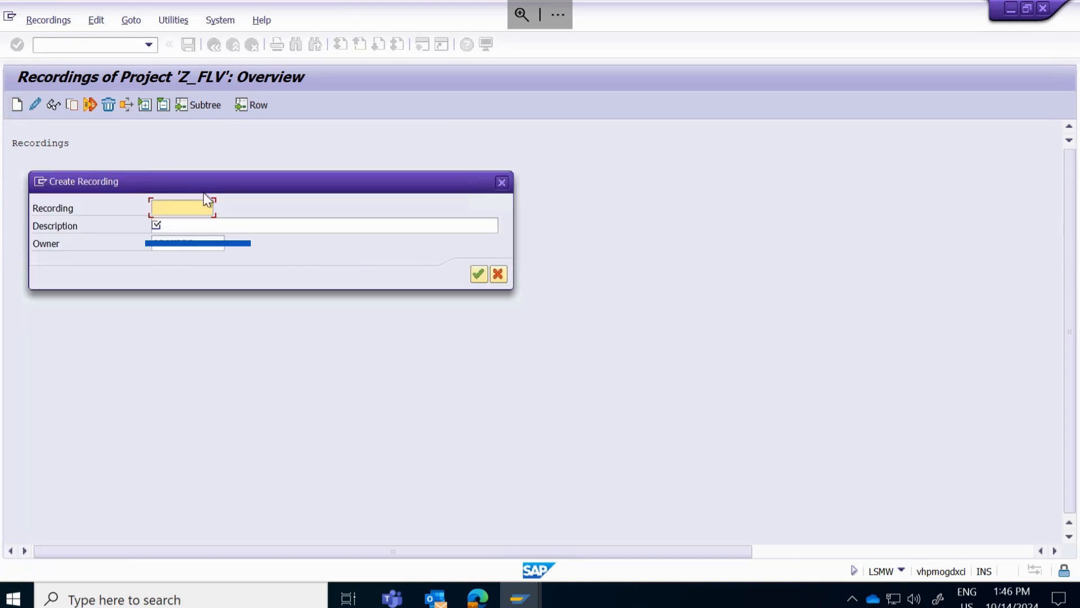
click(189, 212)
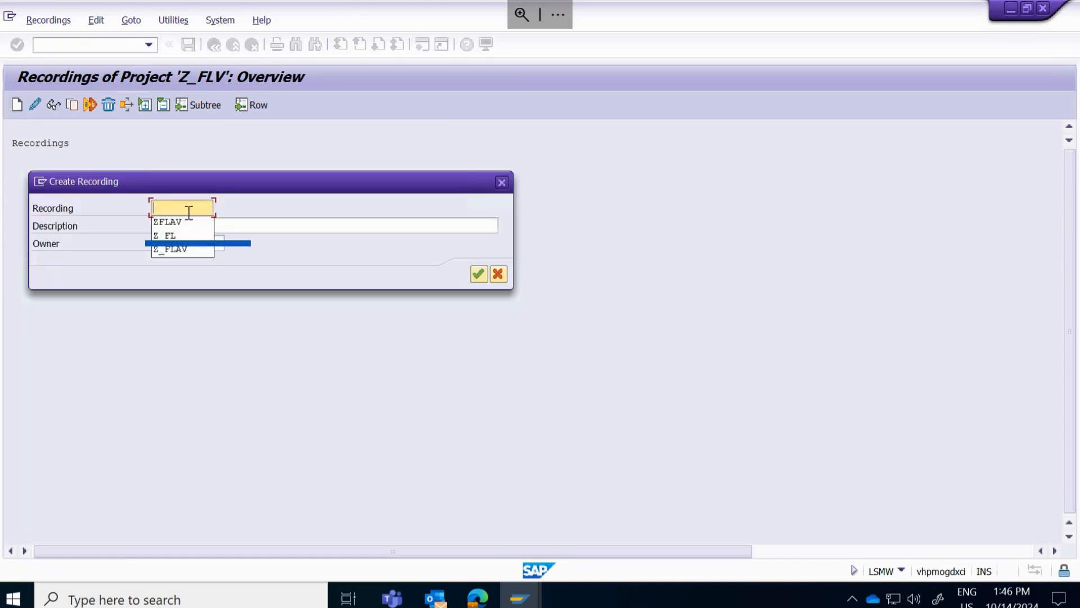
click(290, 199)
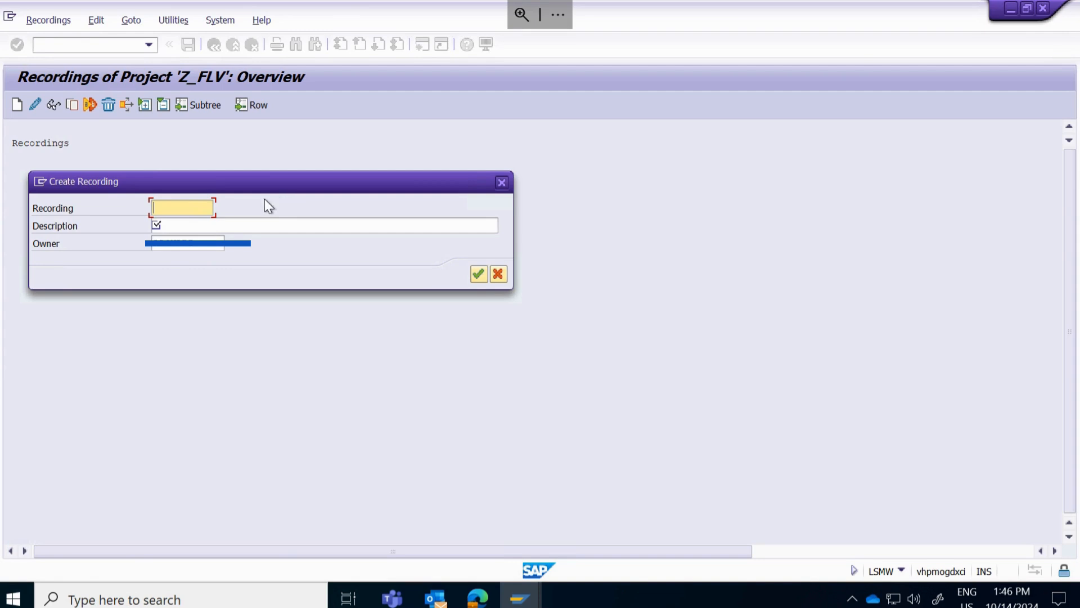
text(Z)
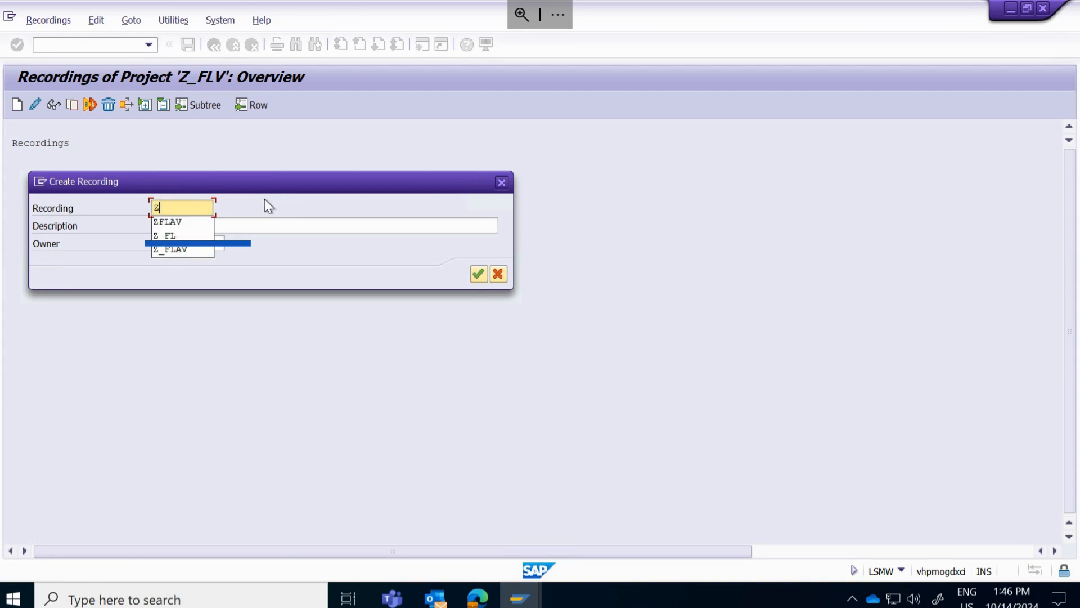
text(_FLV)
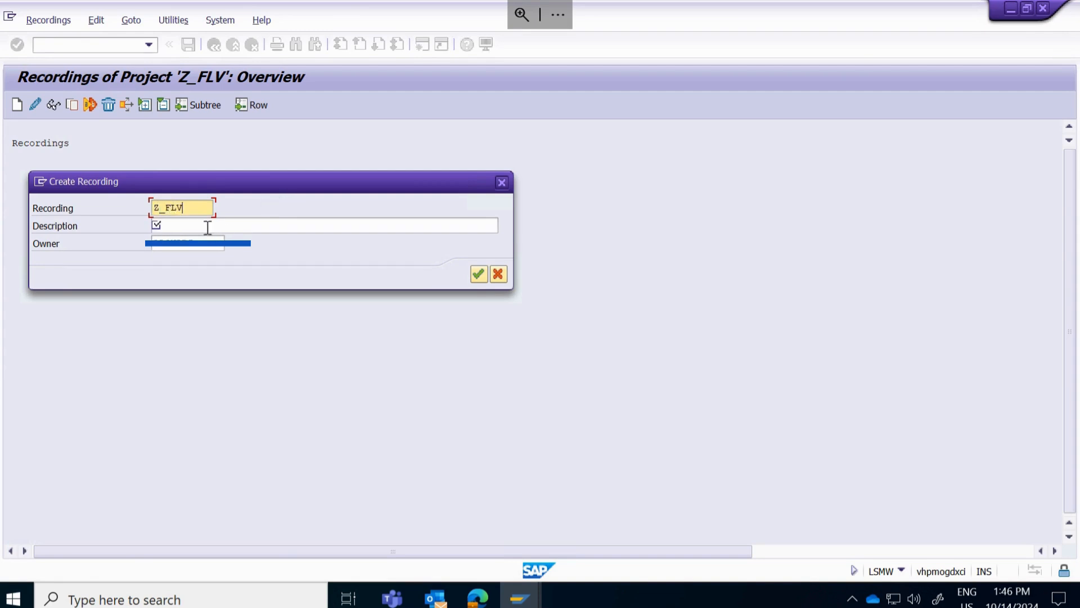
click(209, 225)
text(Rec)
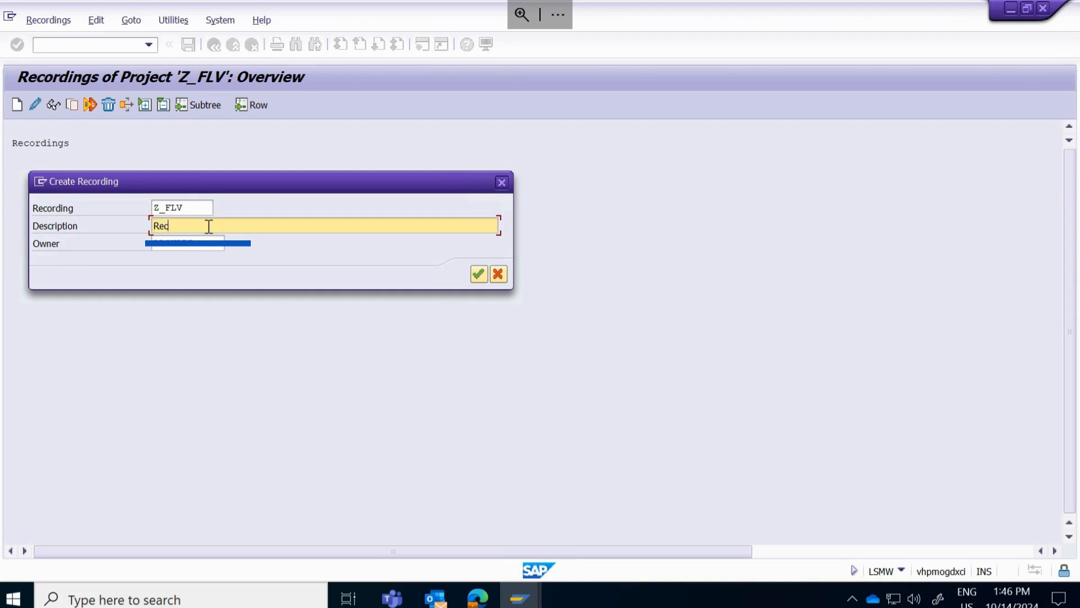
text(ording for Flavour Codes)
click(478, 275)
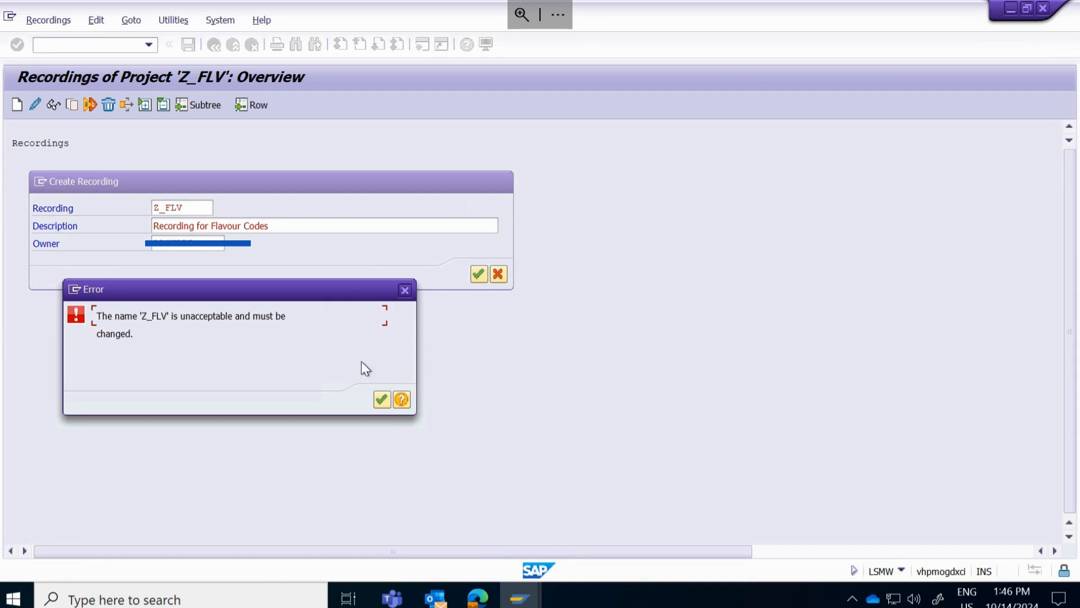
Dismiss the error, rename the recording to ZFLV, and start recording transaction SM30
click(381, 398)
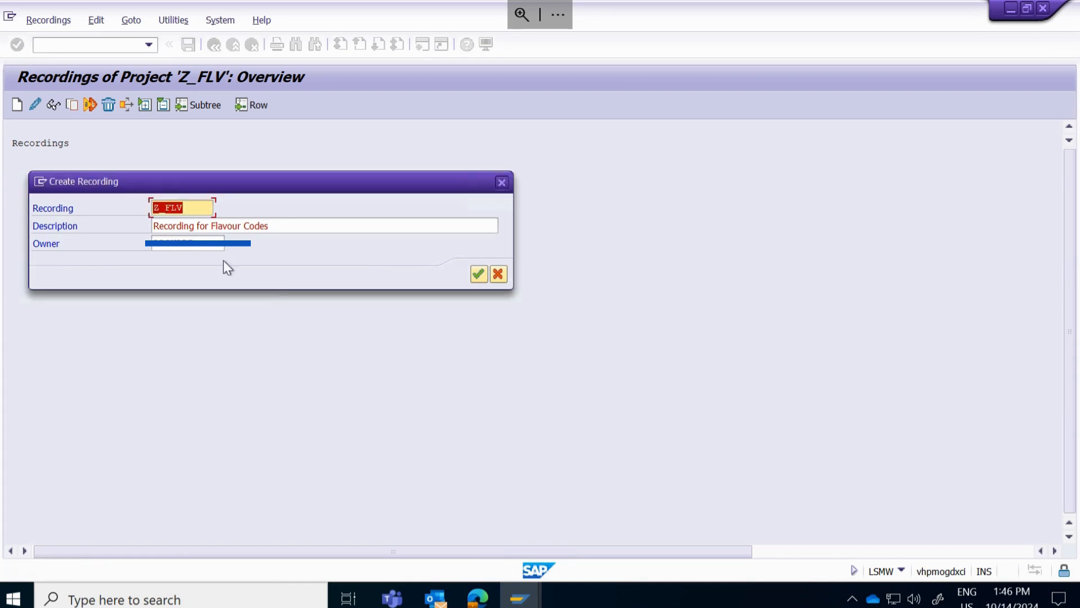
click(167, 208)
key(BackSpace)
click(479, 275)
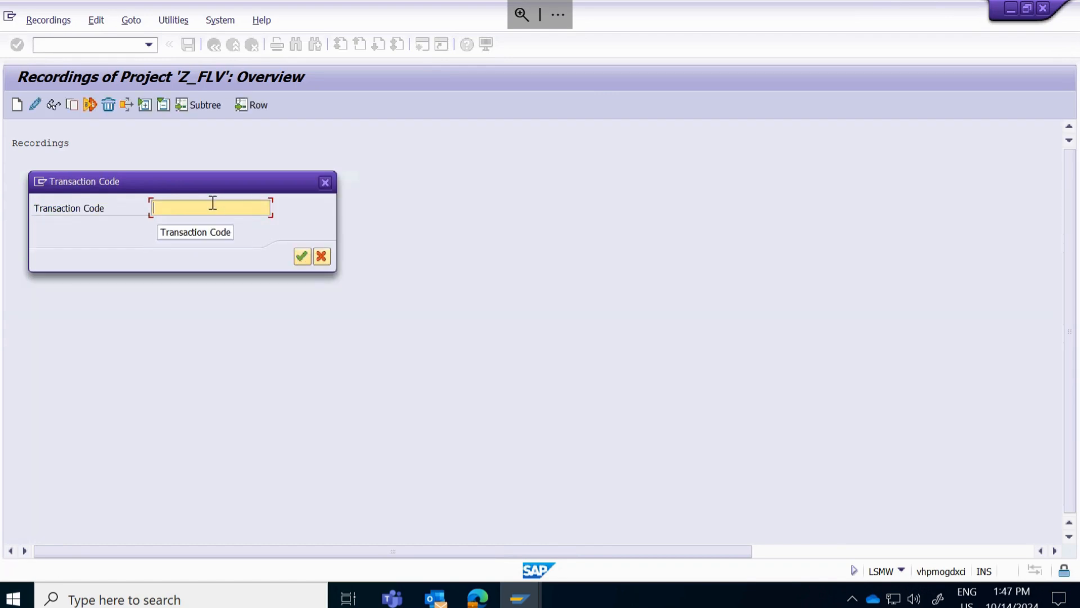
text(SM30)
click(302, 257)
Open table view ZDGXCO_RRPCSFLAV for editing without data restrictions and start adding new entries
click(175, 168)
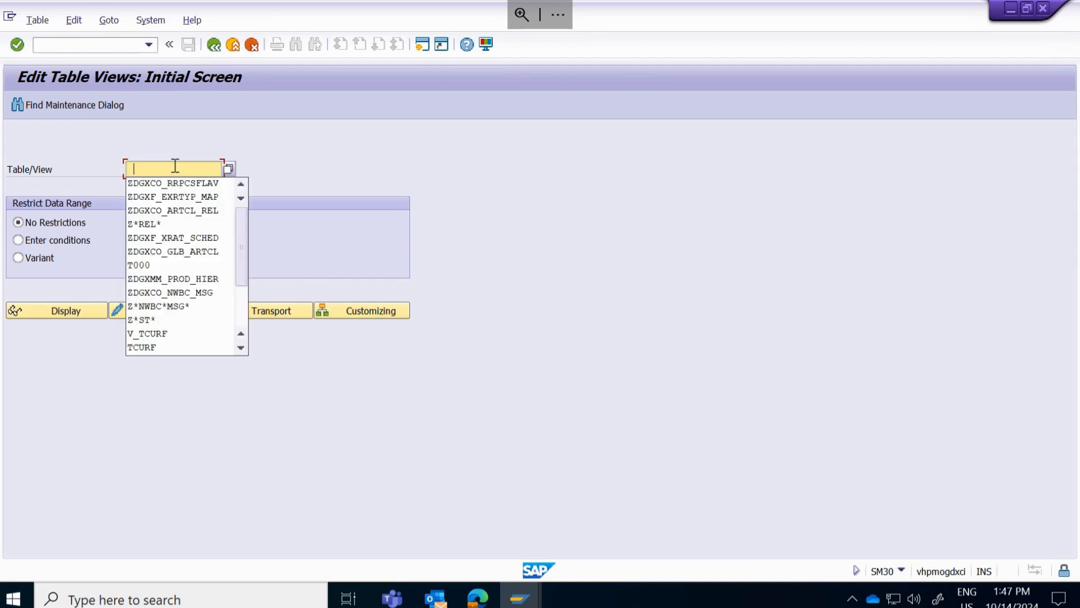
key(Down)
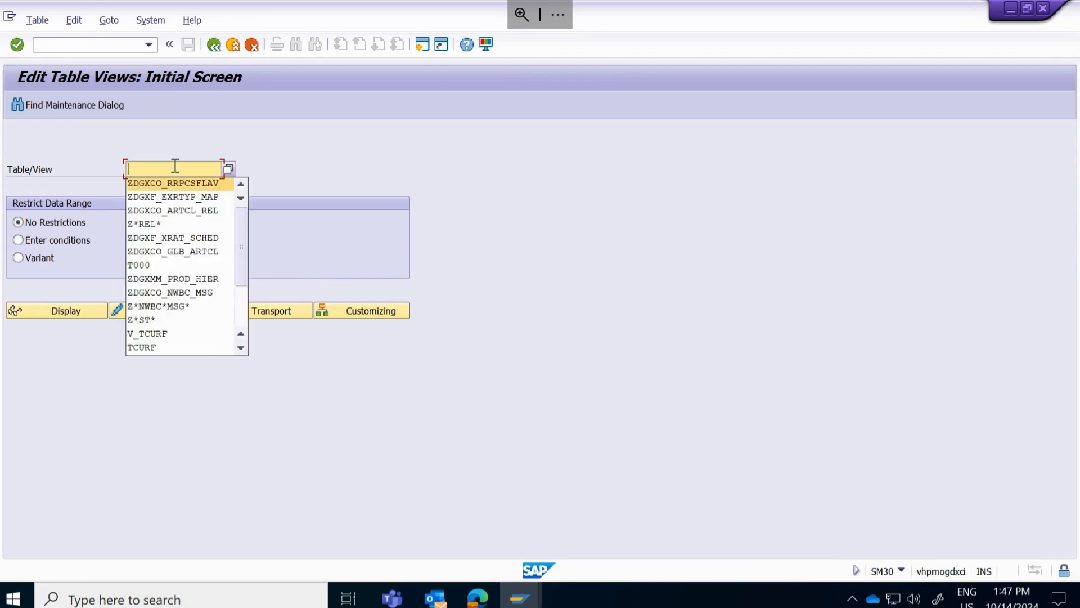
key(Return)
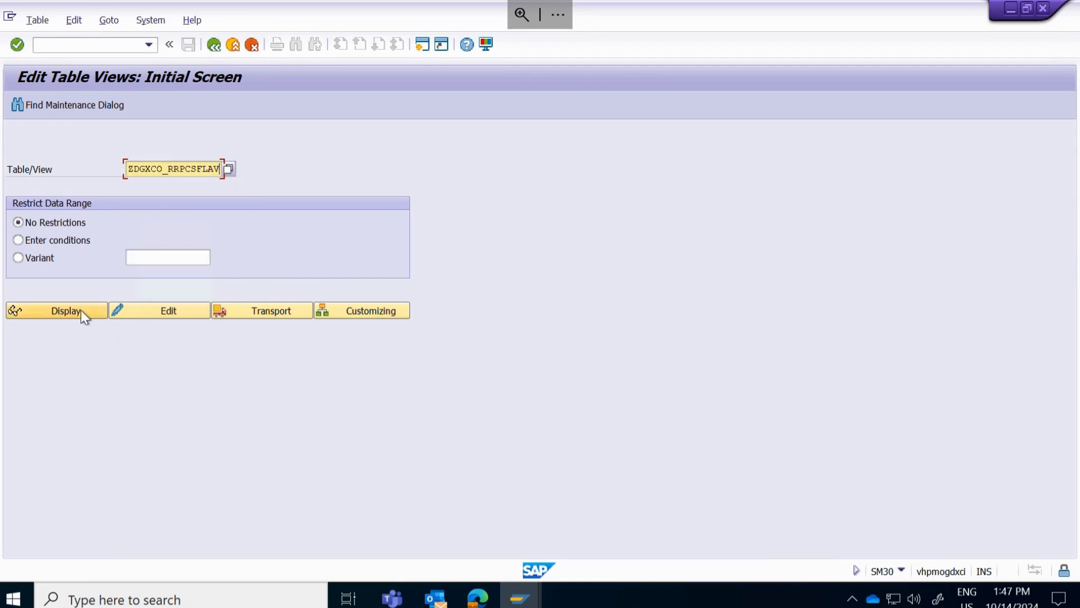
click(142, 310)
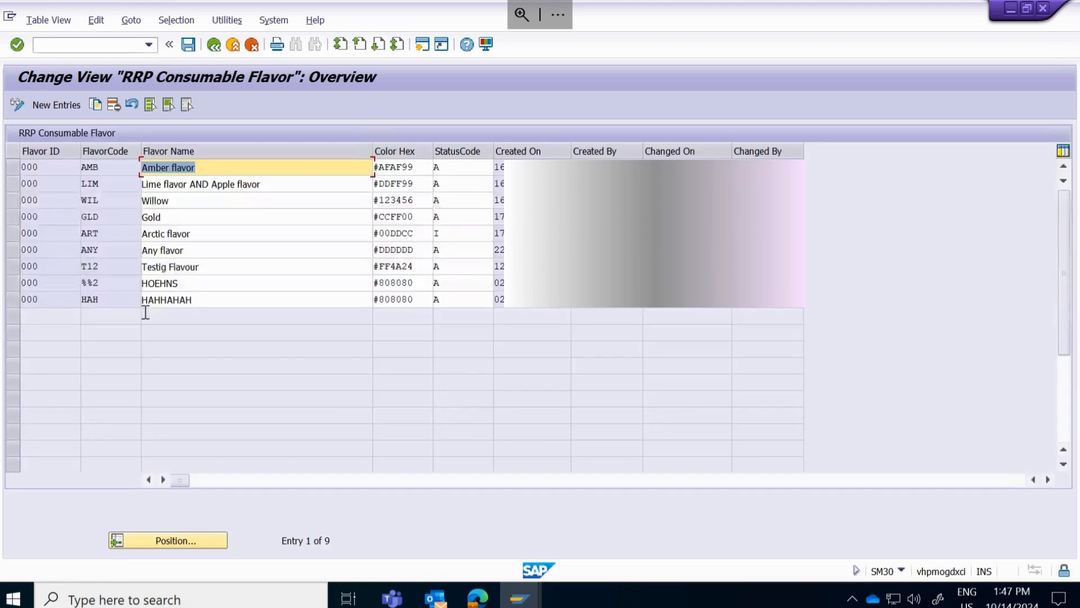
click(52, 103)
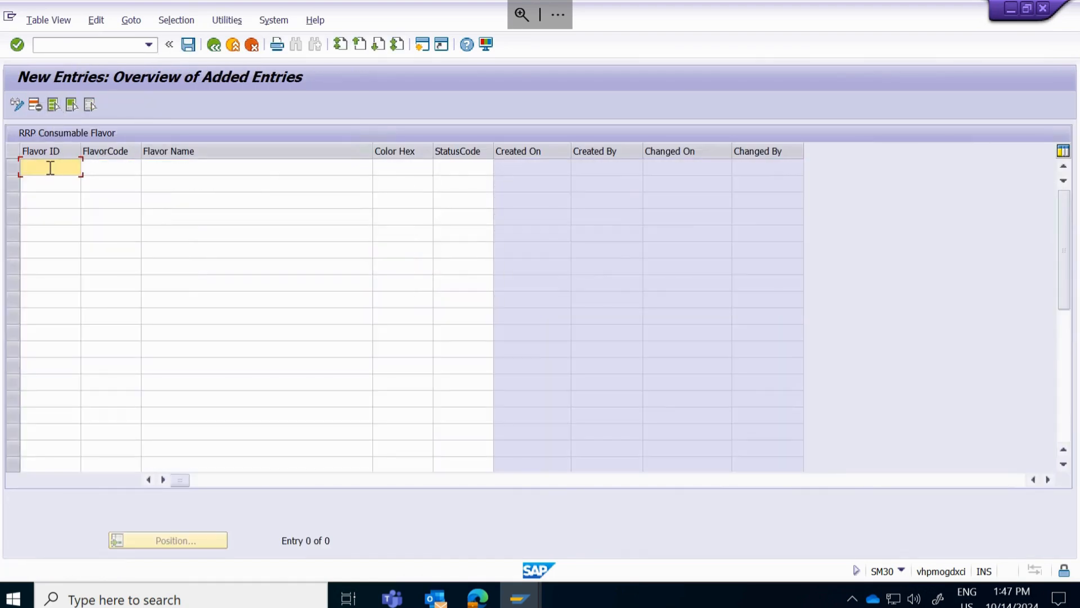
Enter flavor ID 029, flavor code AMM and flavor name AMMIL in the first new row
text(02)
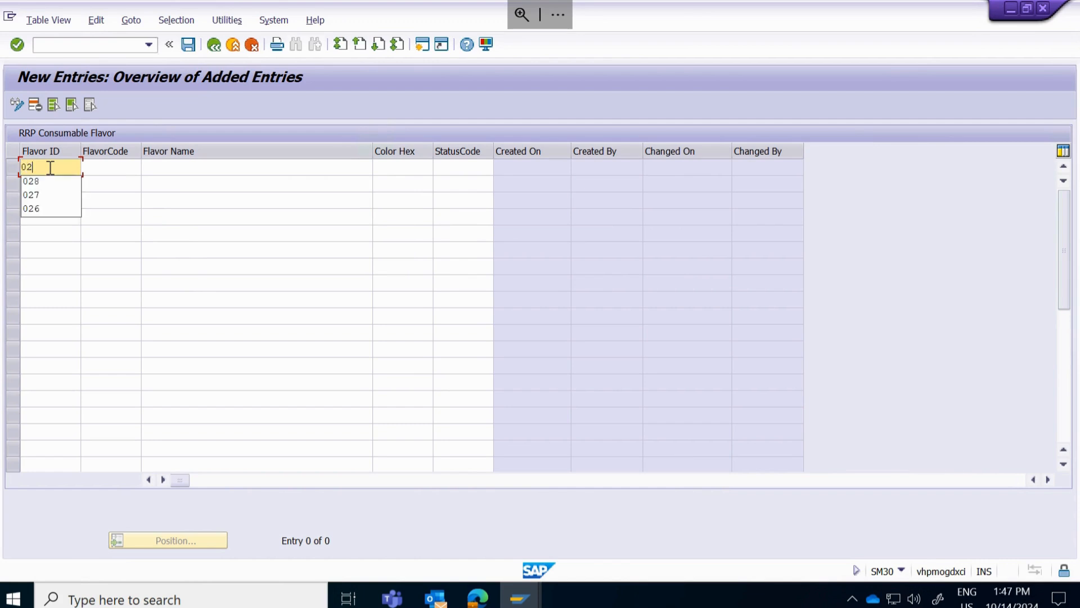
text(9)
click(105, 167)
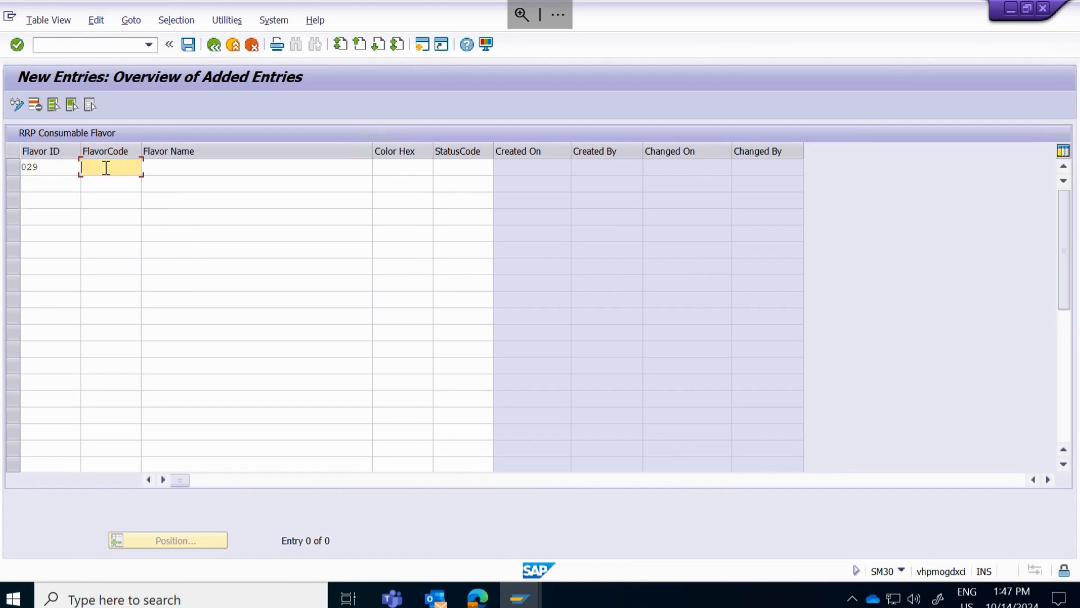
text(AMM)
click(238, 167)
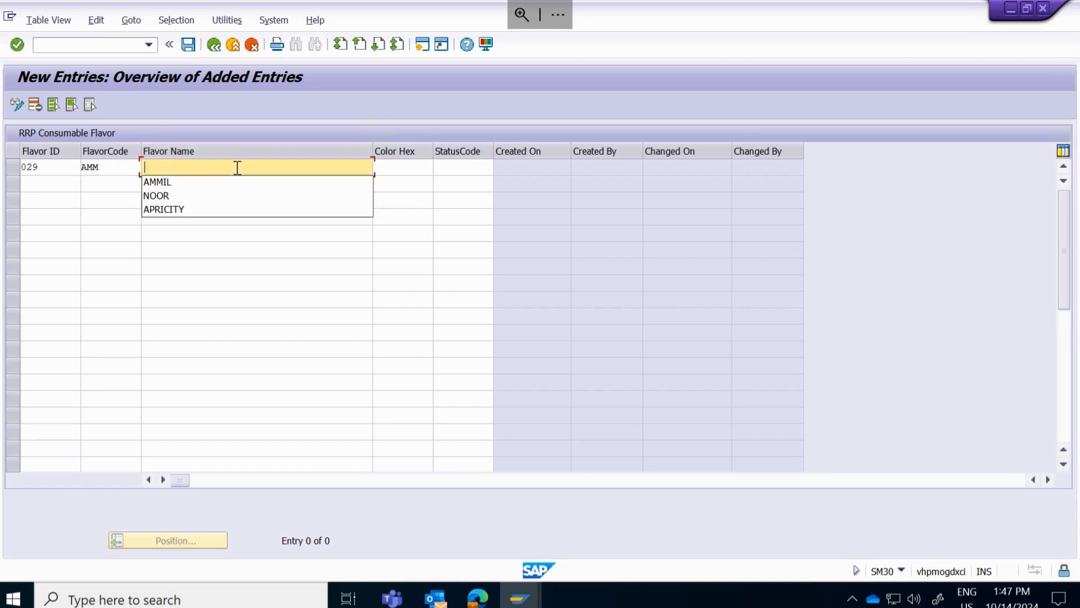
key(Down)
key(Return)
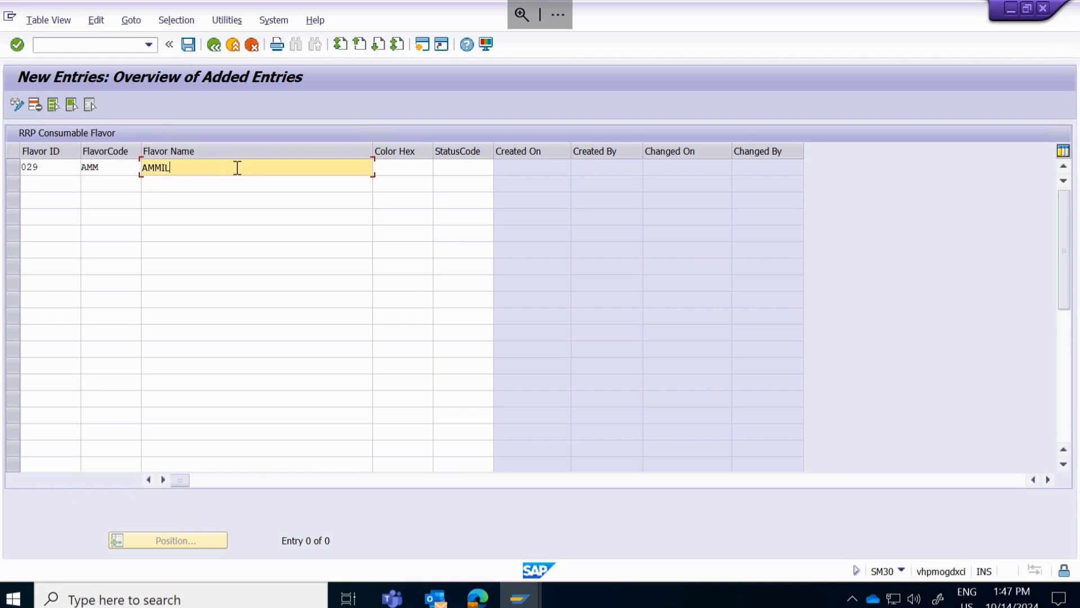
Set the AMMIL row's color hex to #43B02A and its status code to A, and confirm the entry
click(396, 166)
key(Down)
key(Return)
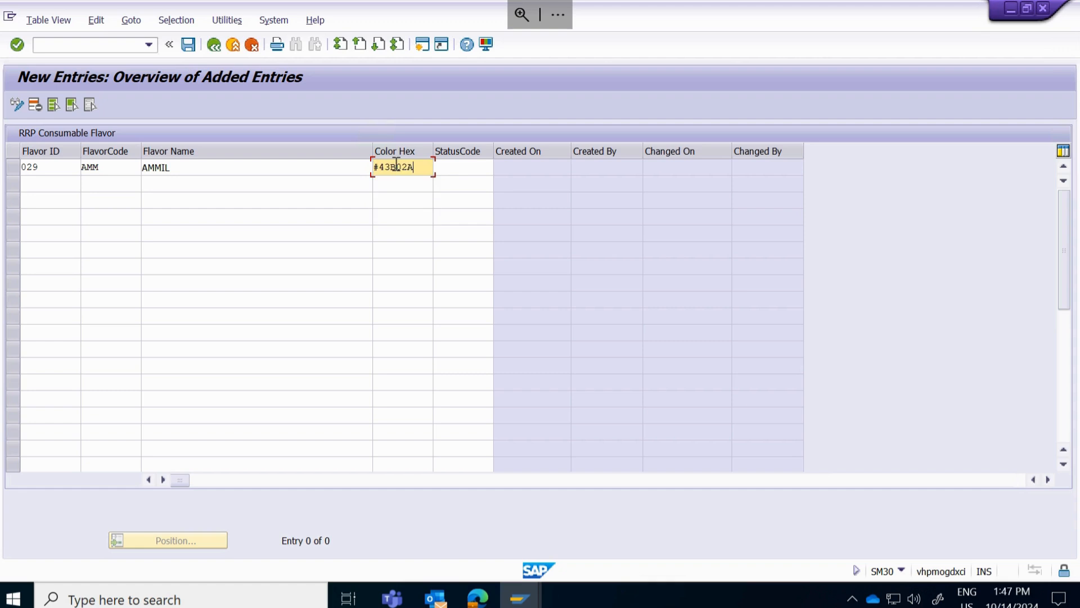
click(470, 168)
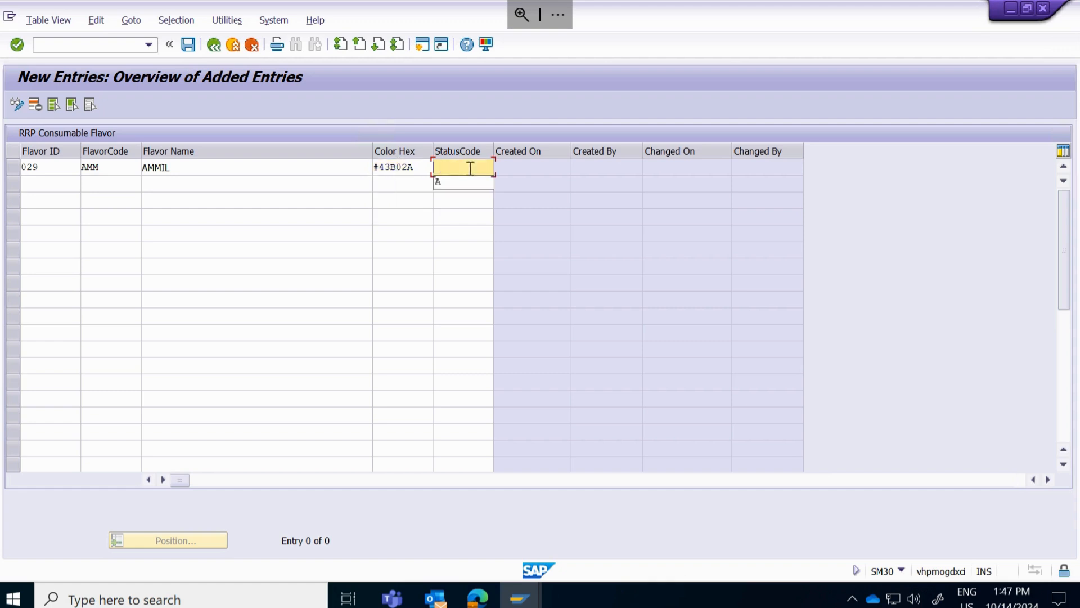
key(Down)
key(Return)
key(Return)
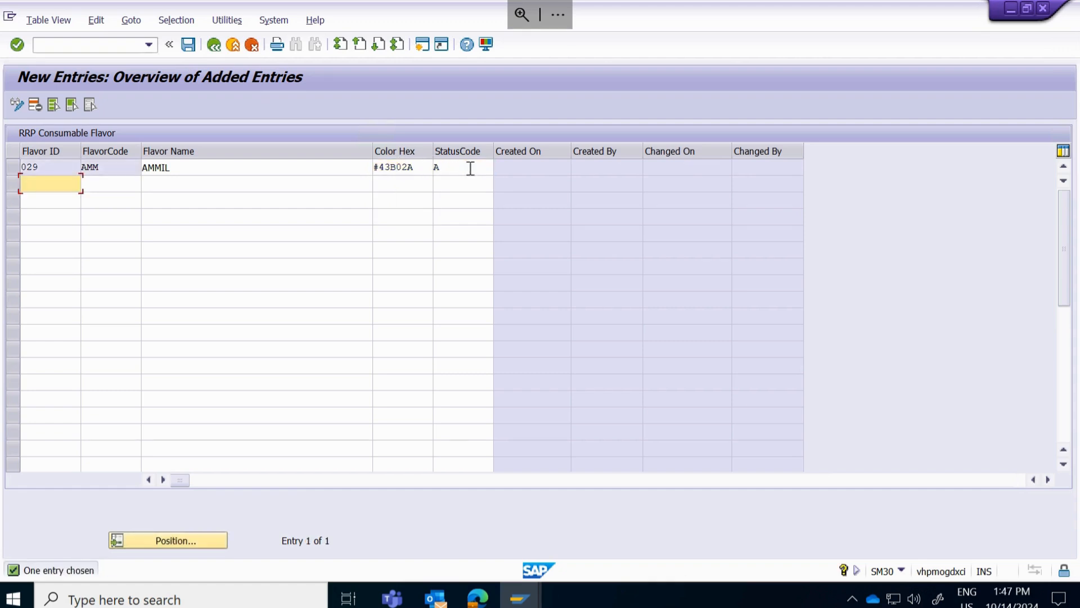
Save the new flavor entry and leave table maintenance to return to the recording
click(190, 46)
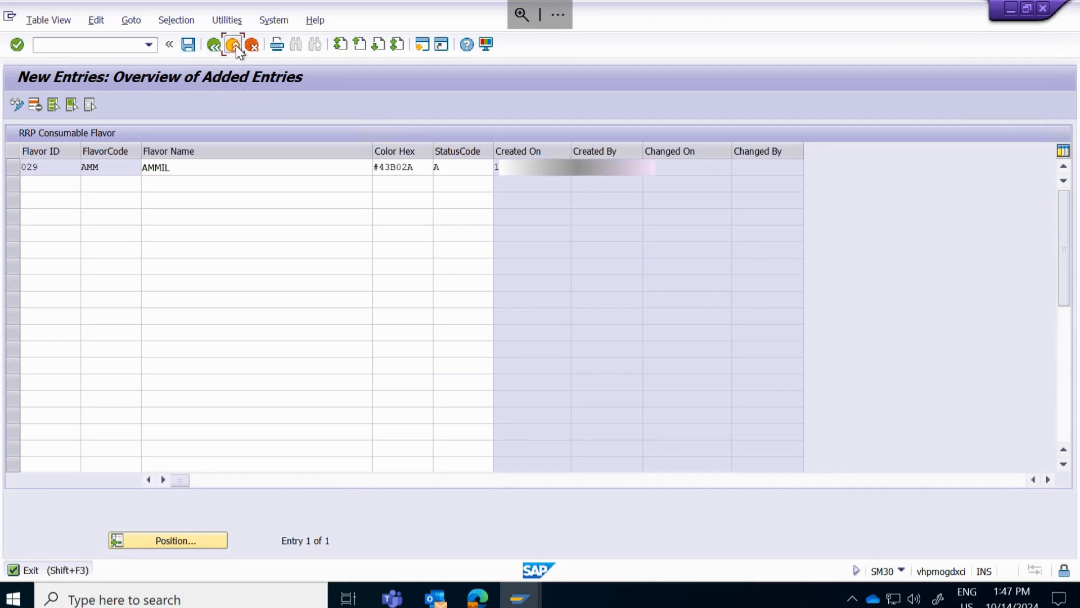
click(233, 45)
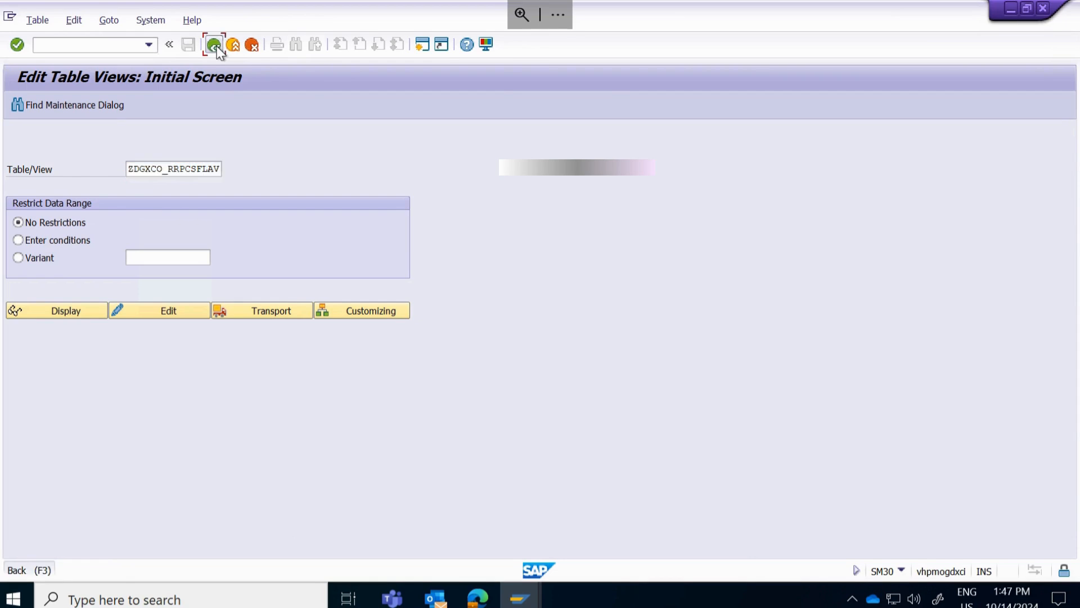
click(217, 46)
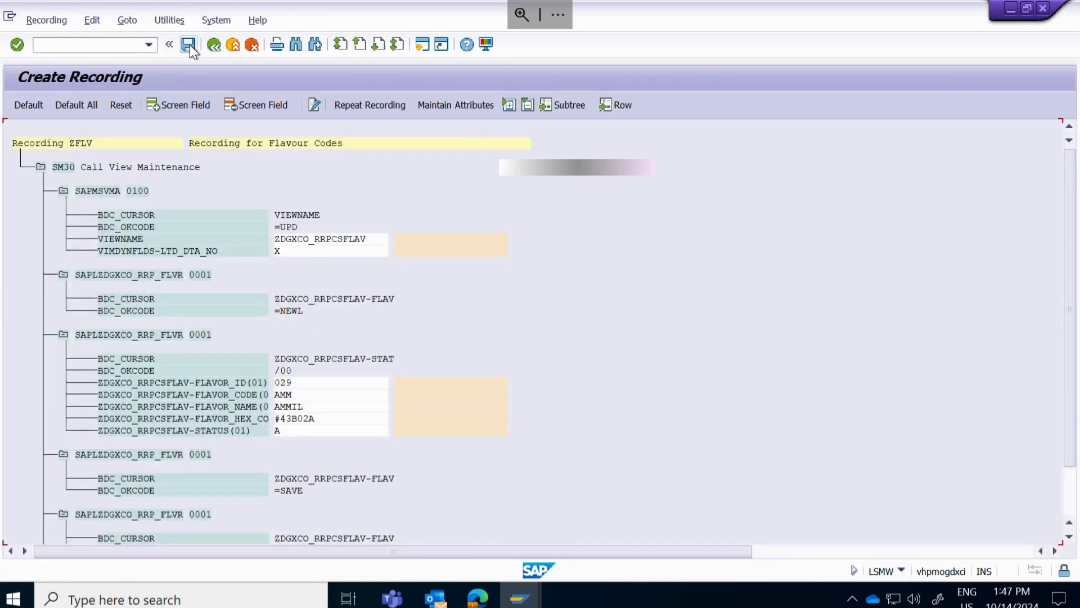
Apply default names to all recorded fields, and copy the names and descriptions of the flavor fields from FLAVOR_ID_01 through STATUS_01
click(84, 108)
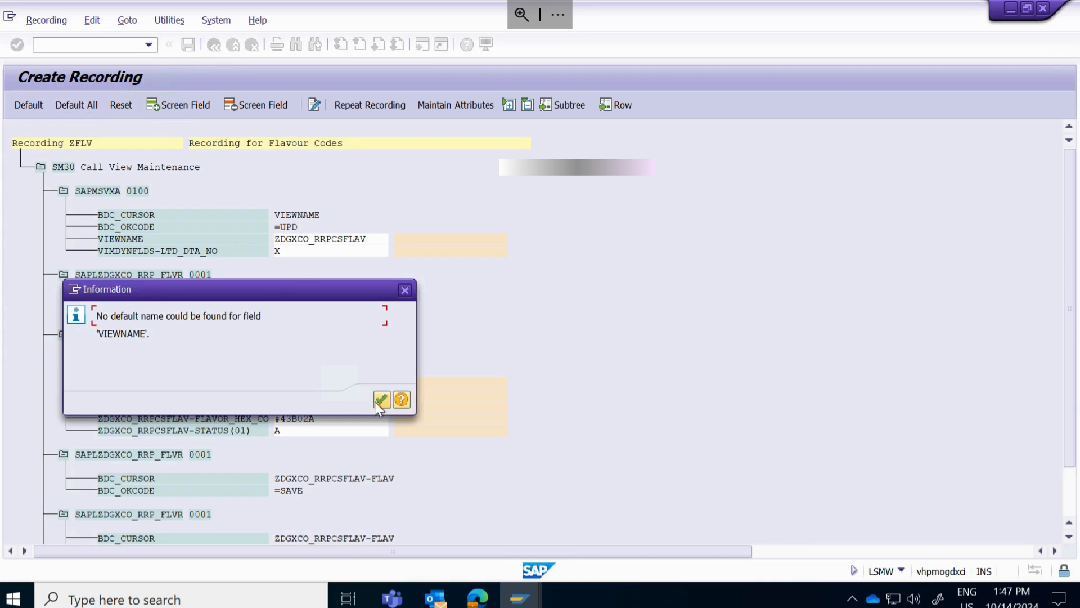
click(381, 399)
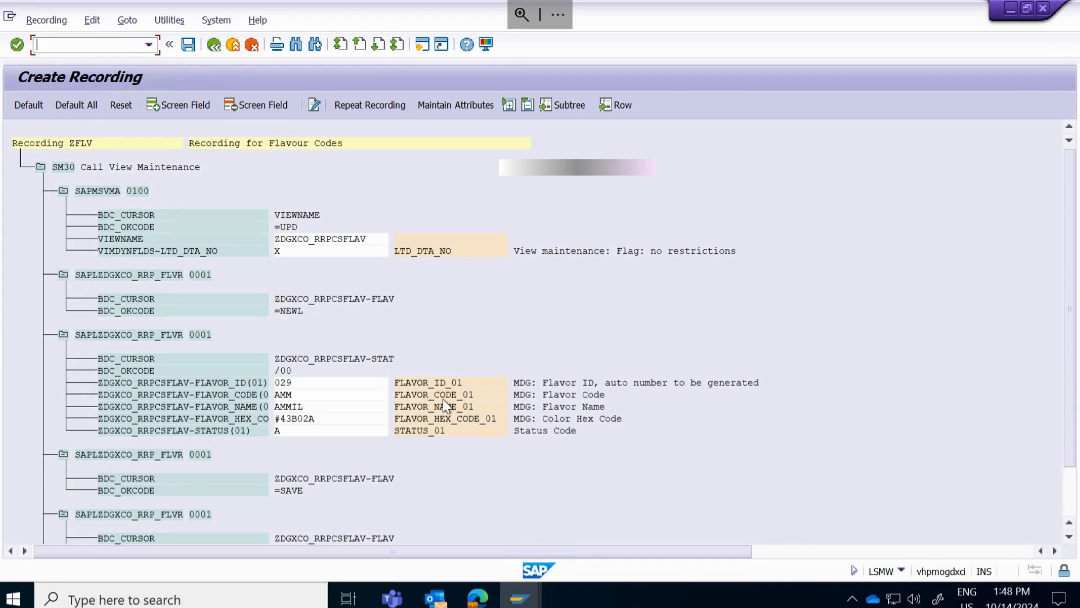
click(451, 416)
drag(393, 378, 778, 437)
key(ctrl+c)
Launch Excel and create a blank workbook
click(194, 599)
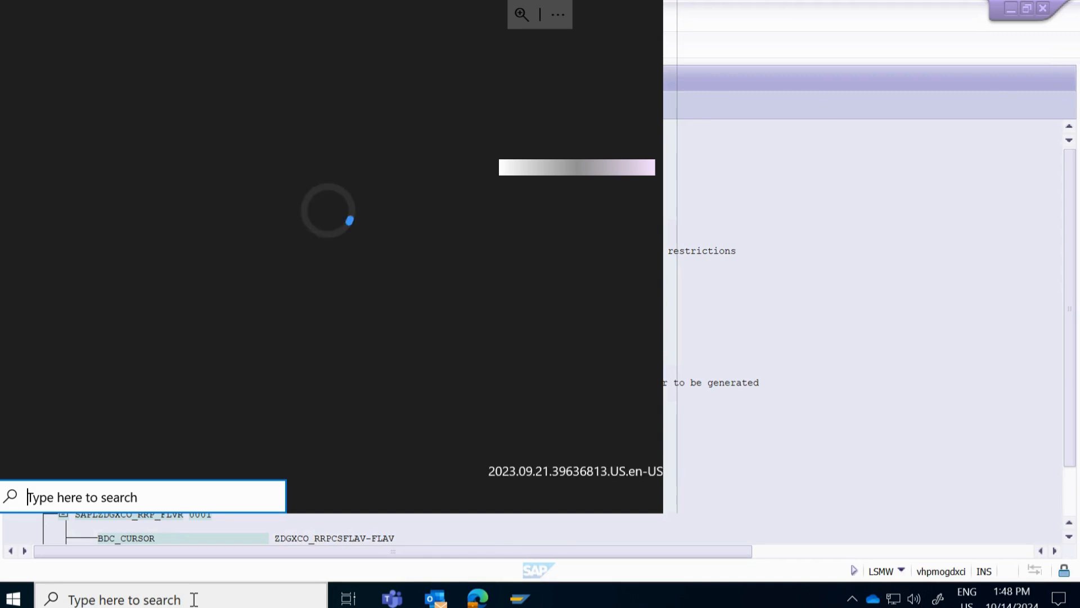
text(ex)
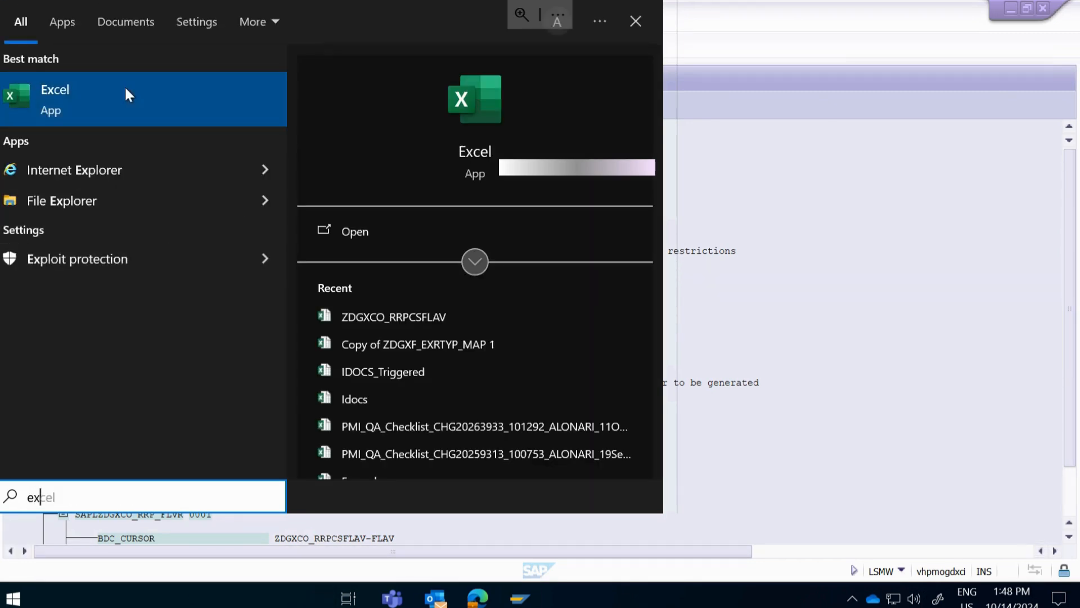
click(125, 91)
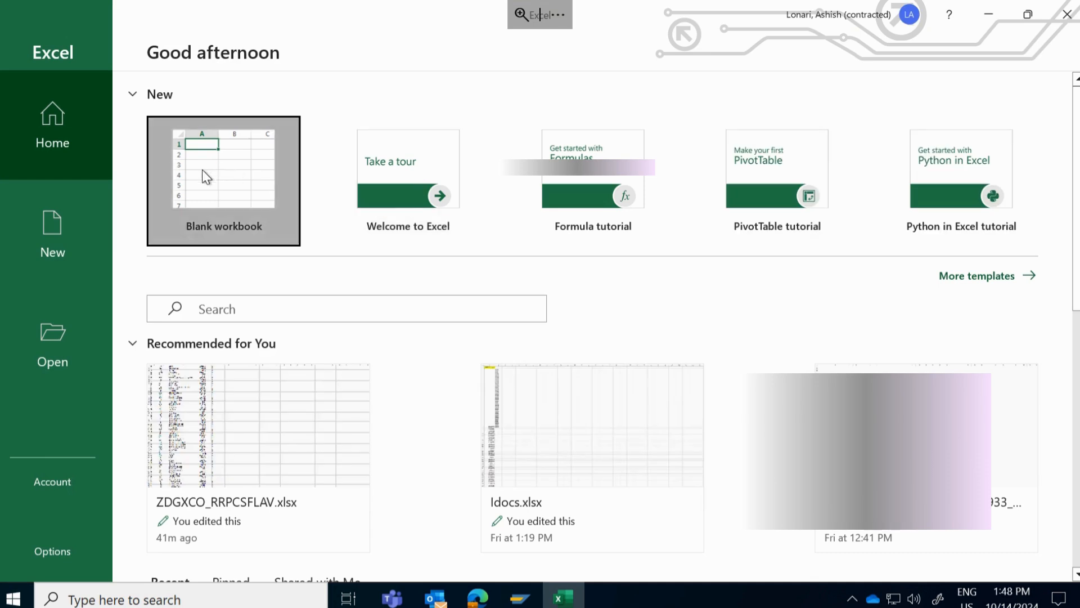
click(203, 176)
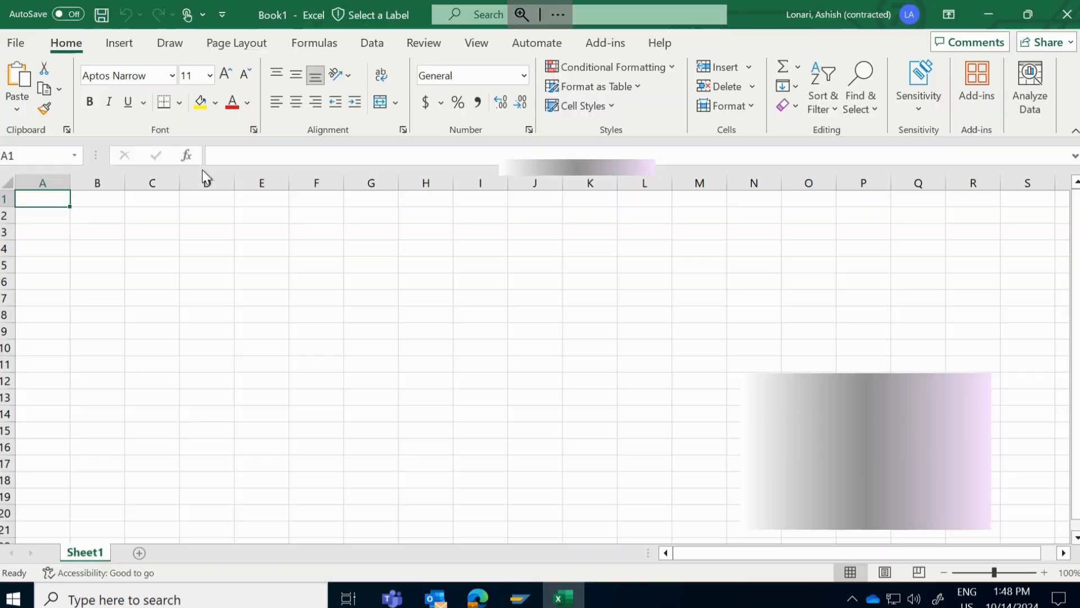
right_click(39, 193)
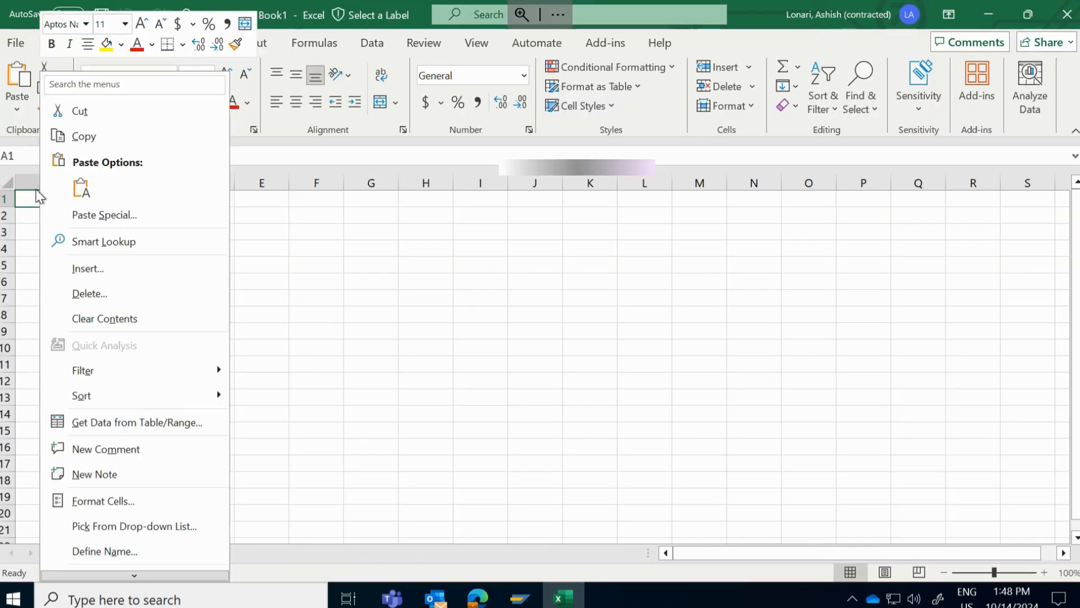
click(98, 219)
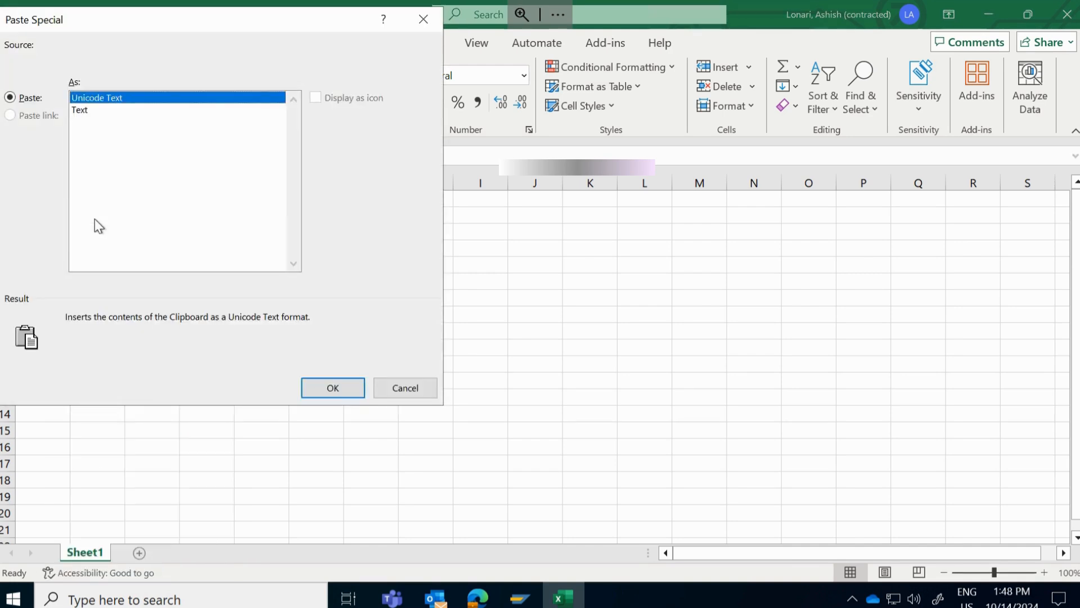
click(417, 385)
Paste the copied flavor field names and descriptions into the blank sheet, starting at cell A1
key(ctrl+v)
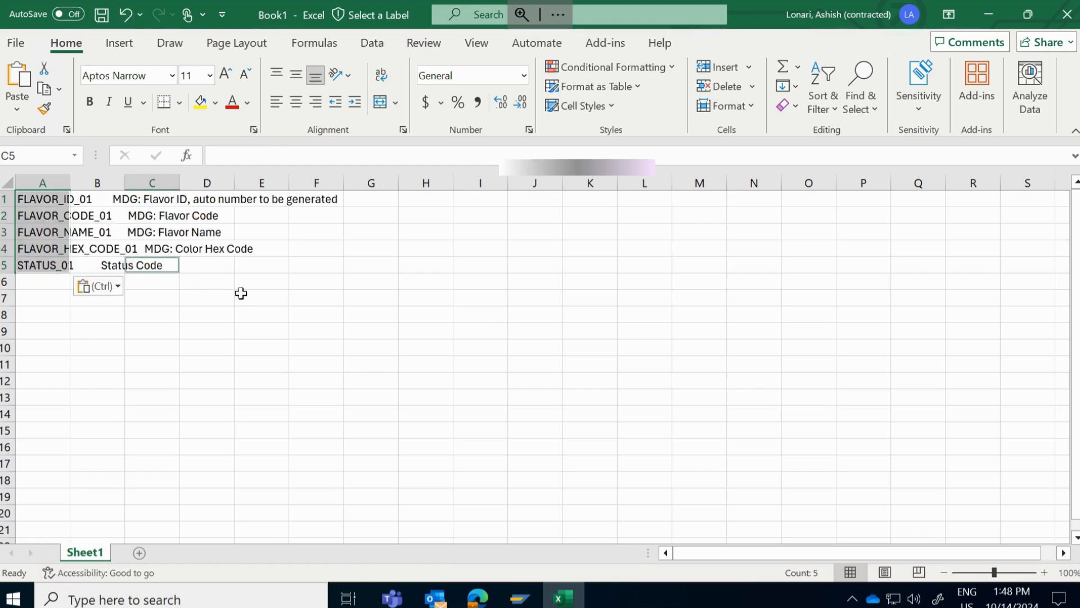
mouse_move(586, 11)
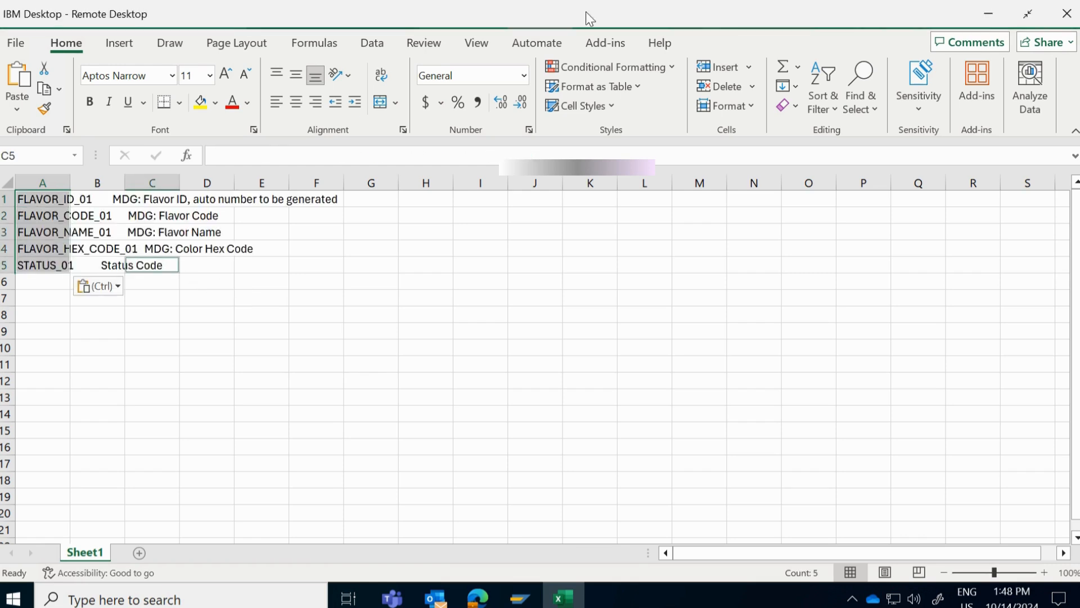
Split column A into separate columns with Text to Columns, using fixed width, General format and destination $A$1
click(1028, 13)
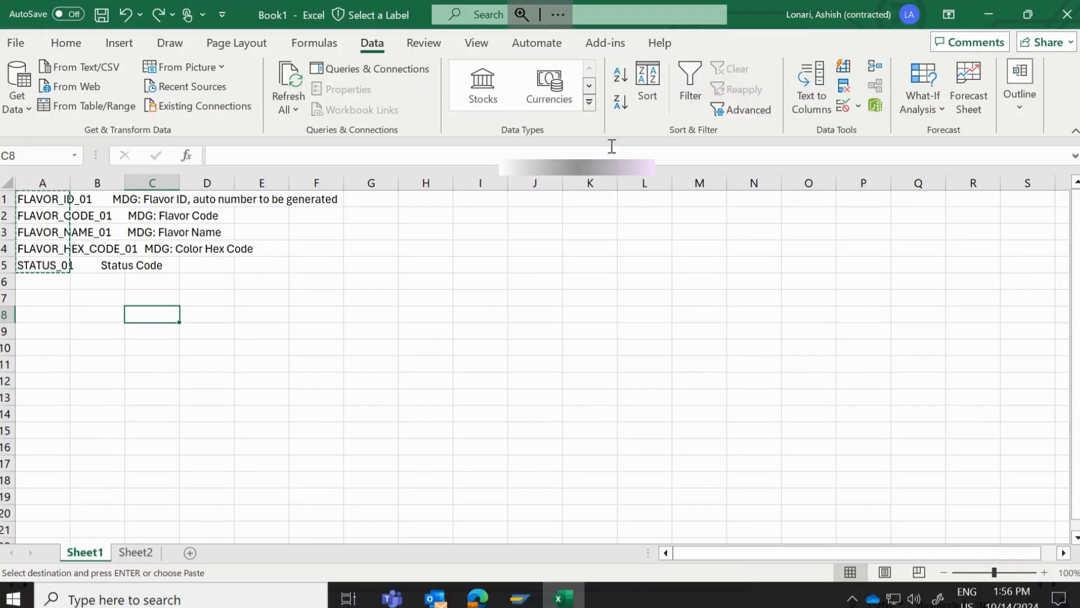
click(151, 293)
click(44, 184)
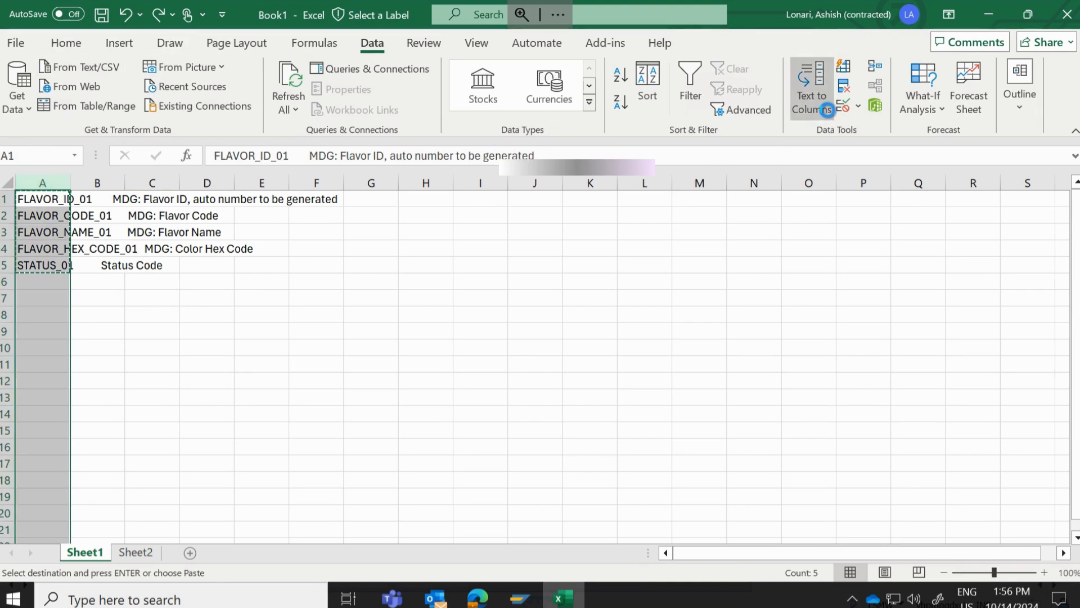
click(811, 90)
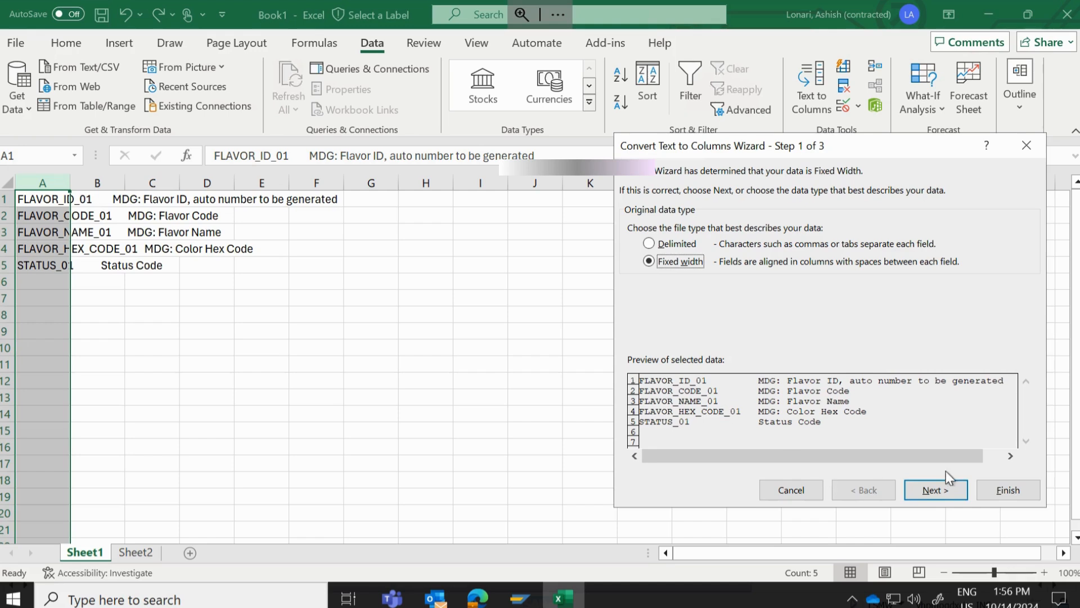
click(943, 489)
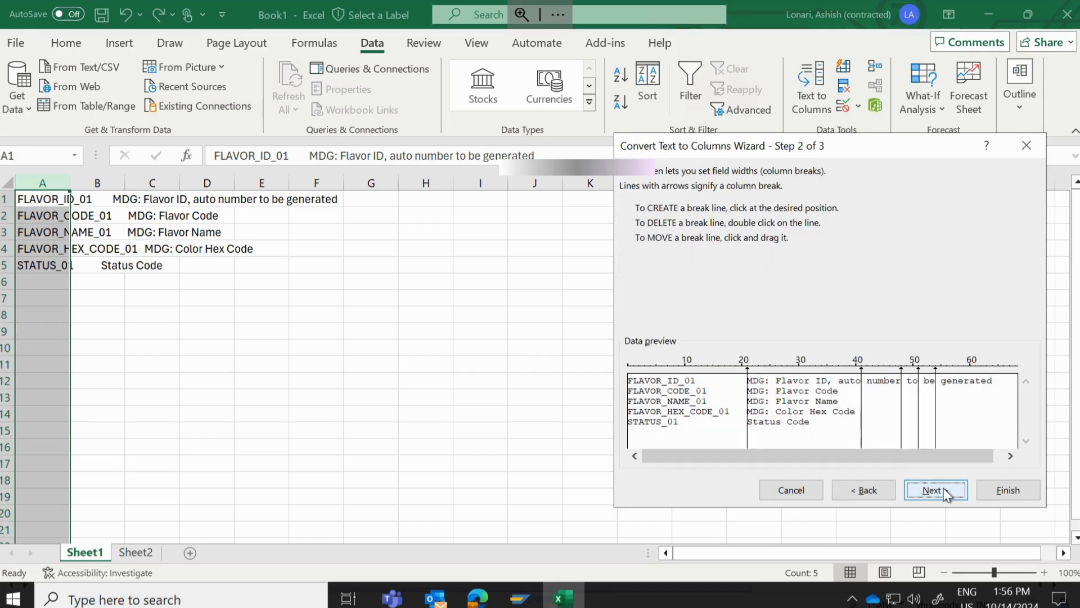
click(943, 490)
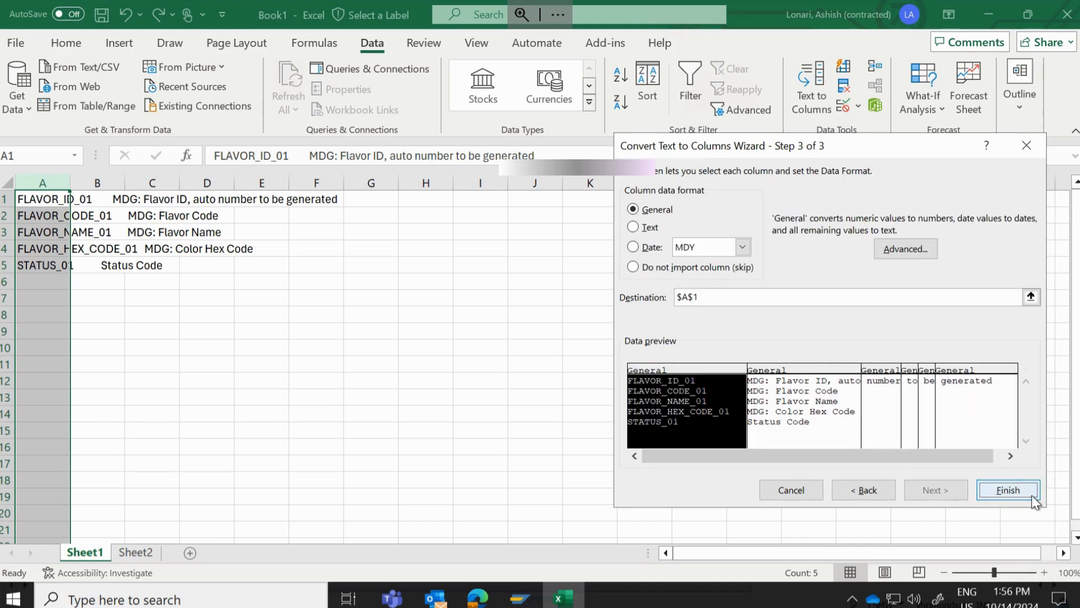
click(1008, 492)
click(84, 265)
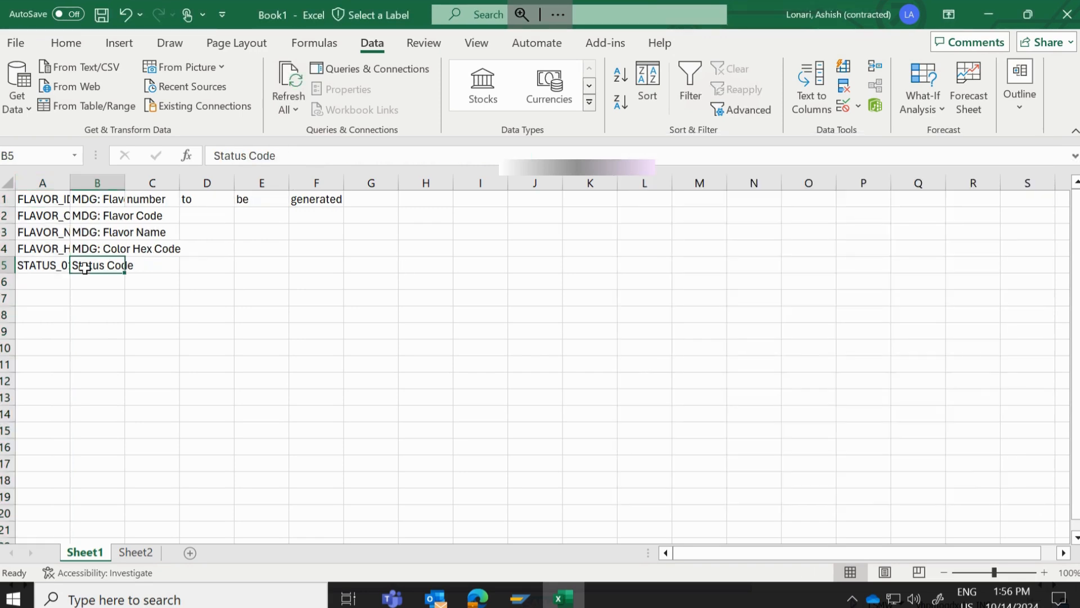
Copy the field names FLAVOR_ID_01 through STATUS_01 from cells A1:A5 of Sheet1
click(55, 188)
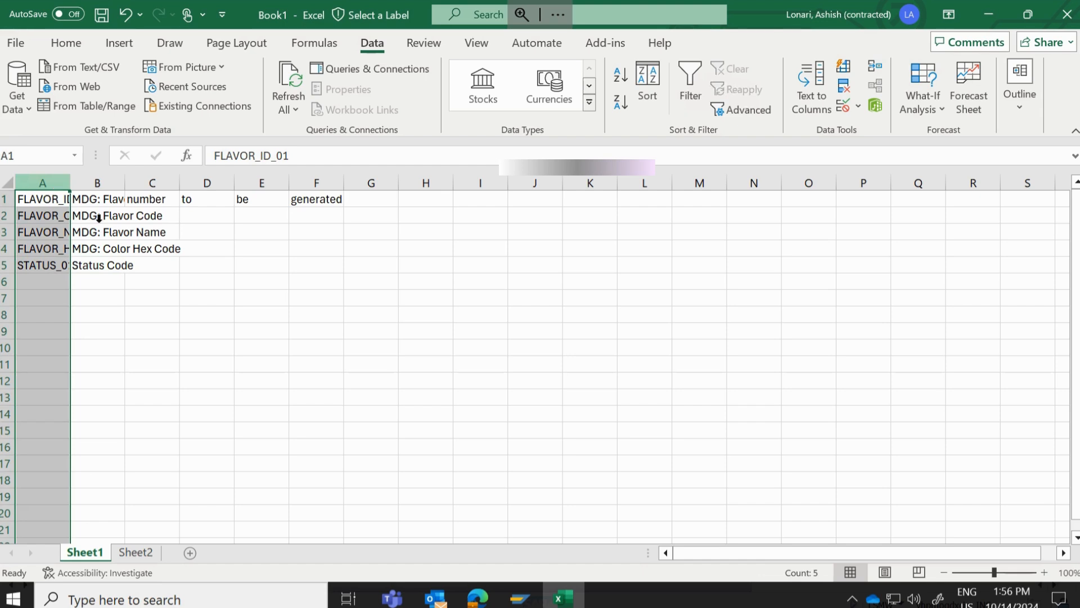
click(132, 231)
drag(42, 200, 41, 266)
right_click(41, 266)
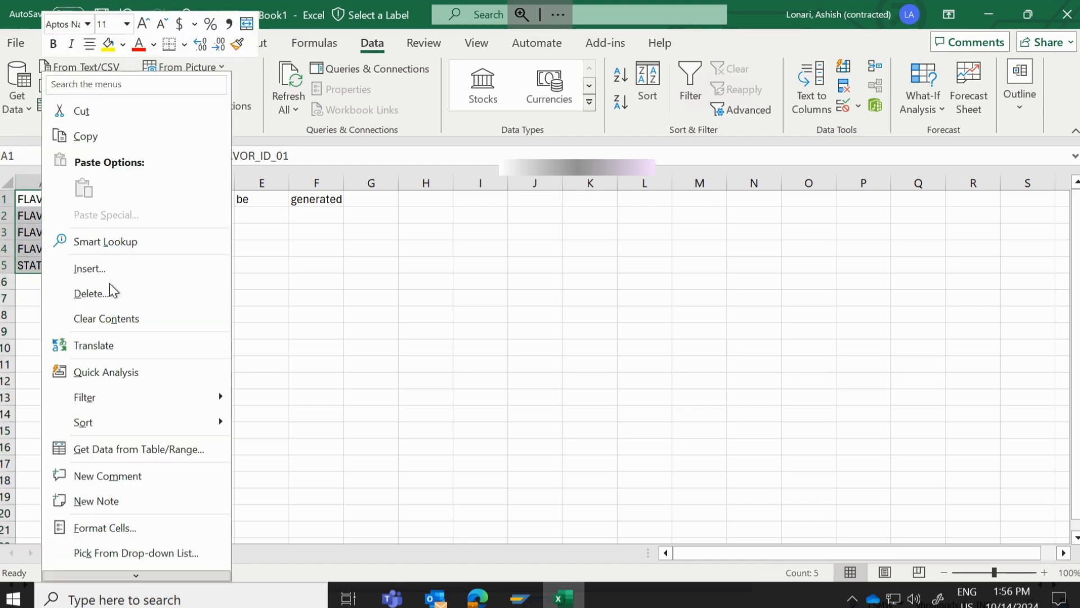
click(144, 134)
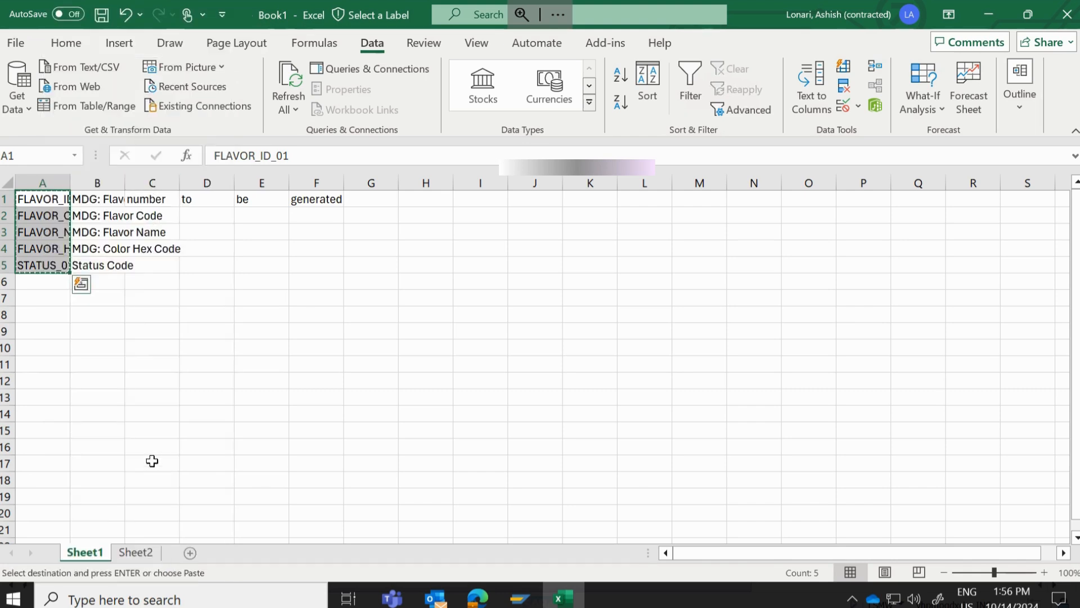
Paste the copied field names transposed into row 1 of Sheet2, starting at cell A1
click(146, 554)
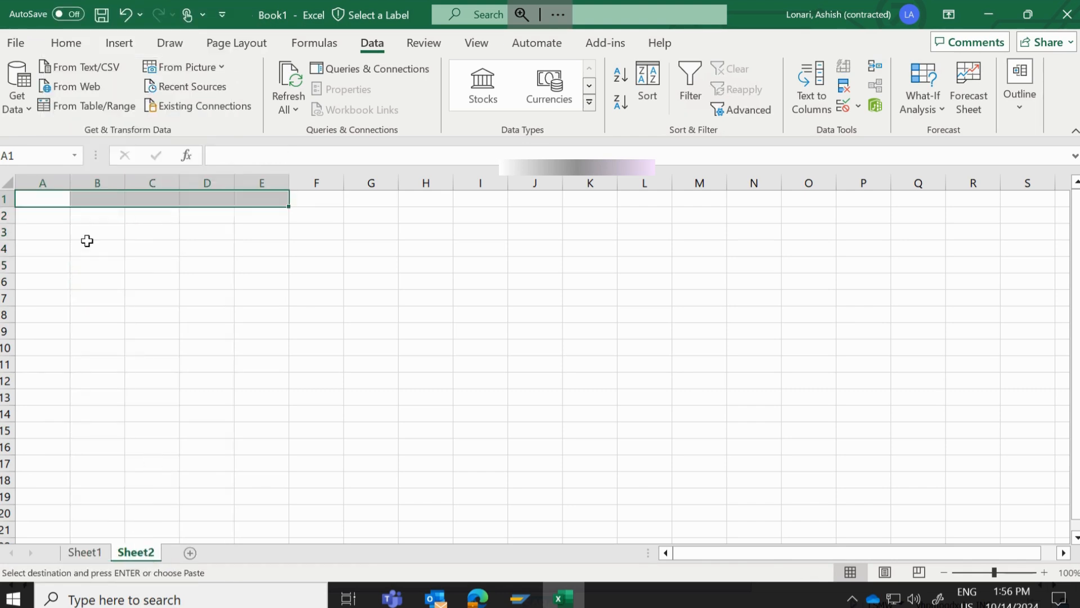
click(42, 230)
click(46, 201)
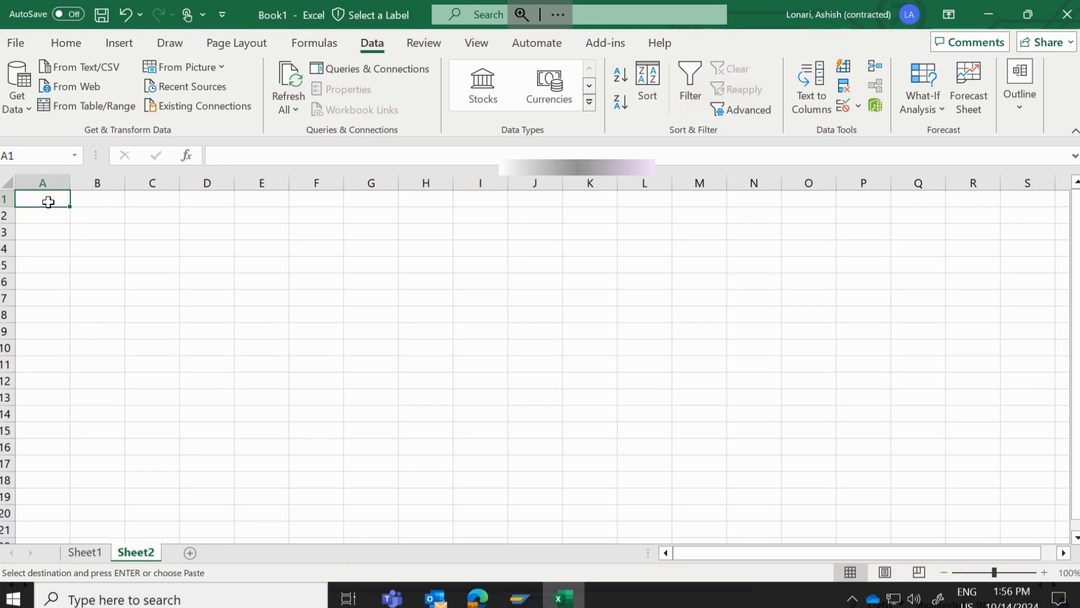
right_click(46, 201)
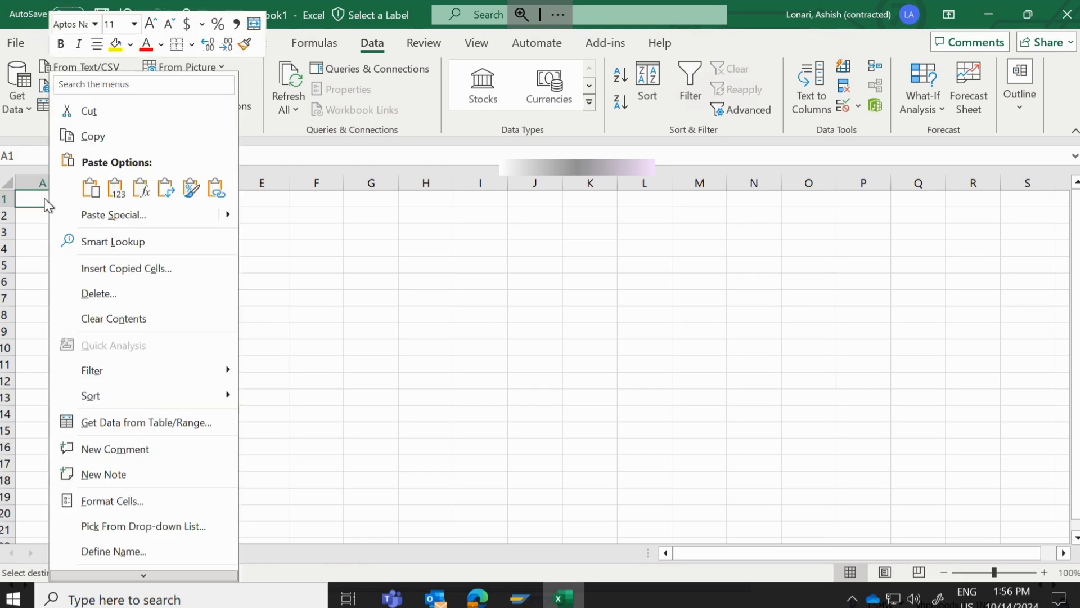
click(133, 214)
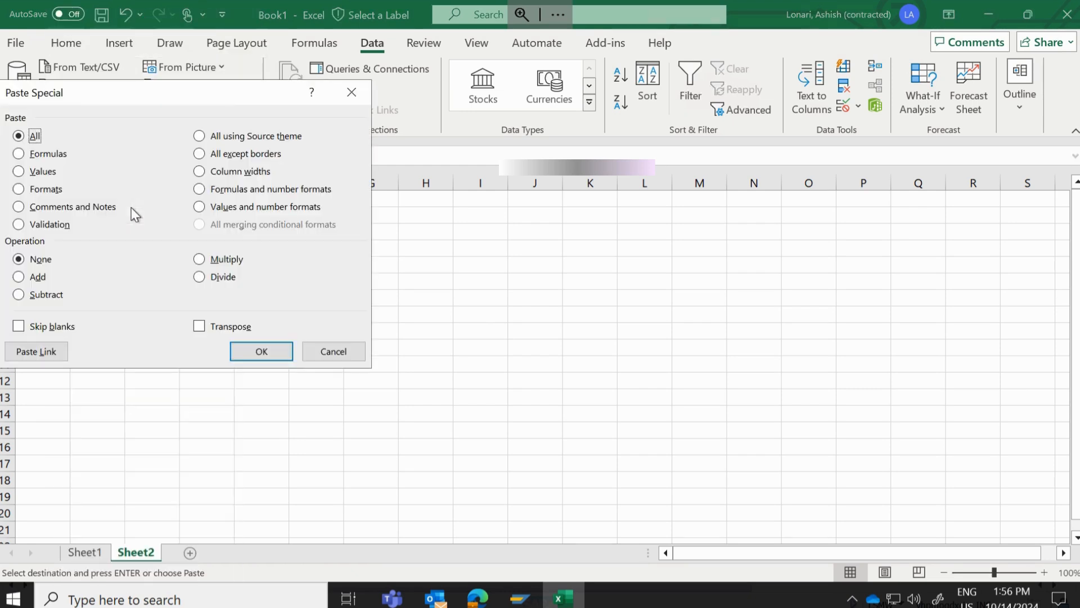
click(234, 326)
click(259, 351)
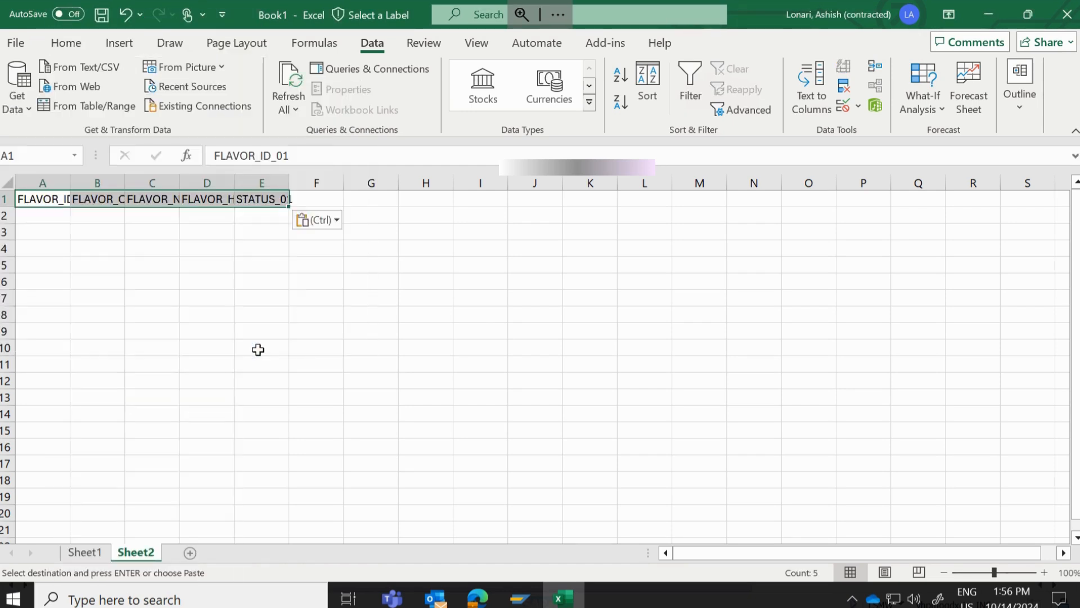
Widen columns A through E of Sheet2 to fit the full field names in row 1
click(214, 302)
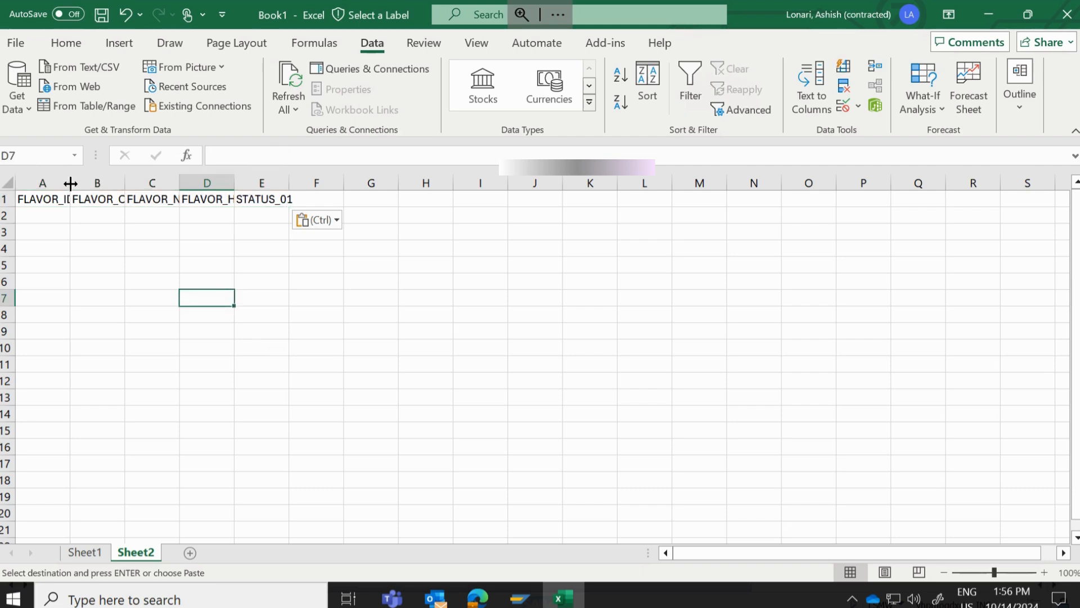
drag(71, 183, 100, 184)
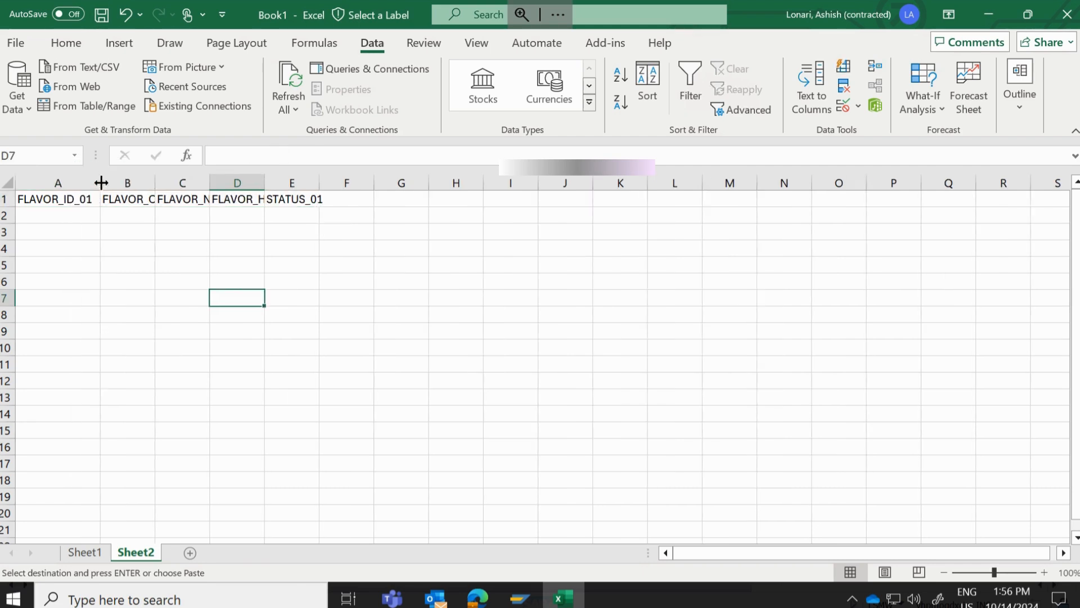
double_click(156, 180)
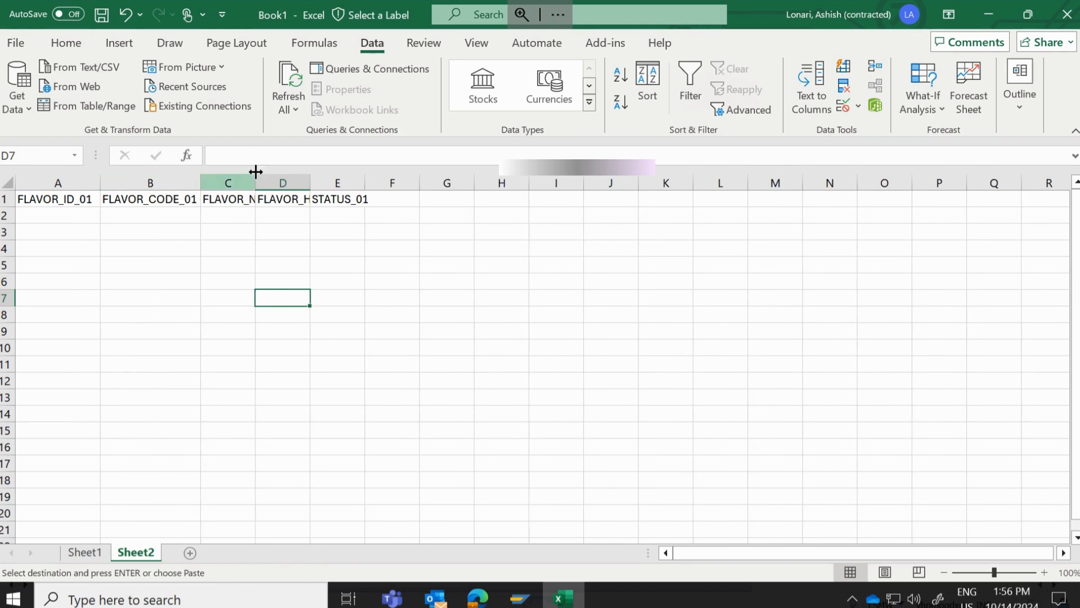
double_click(260, 183)
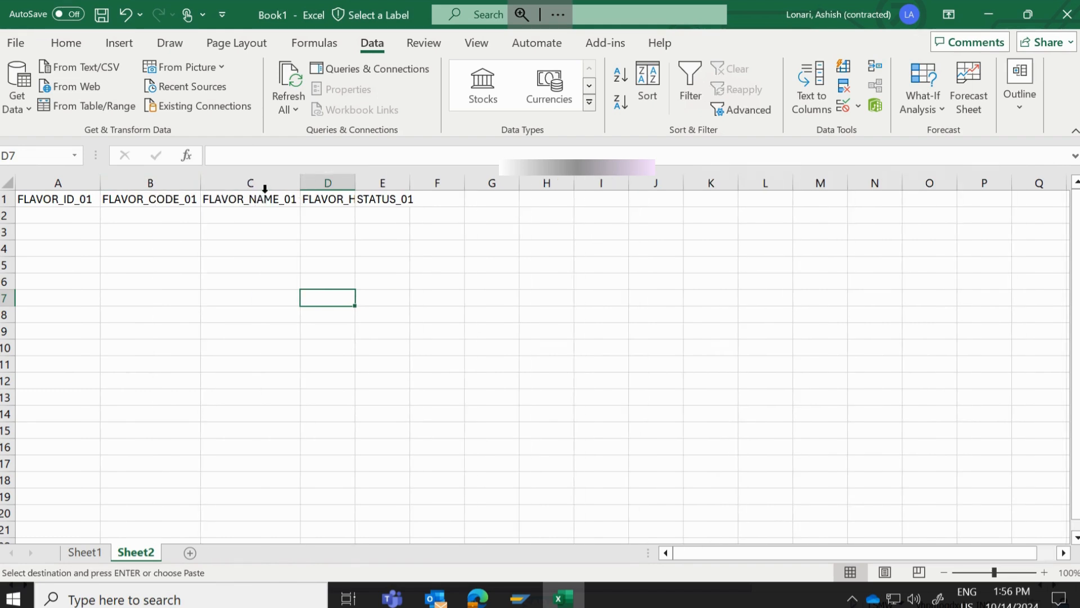
drag(356, 182, 357, 181)
double_click(356, 181)
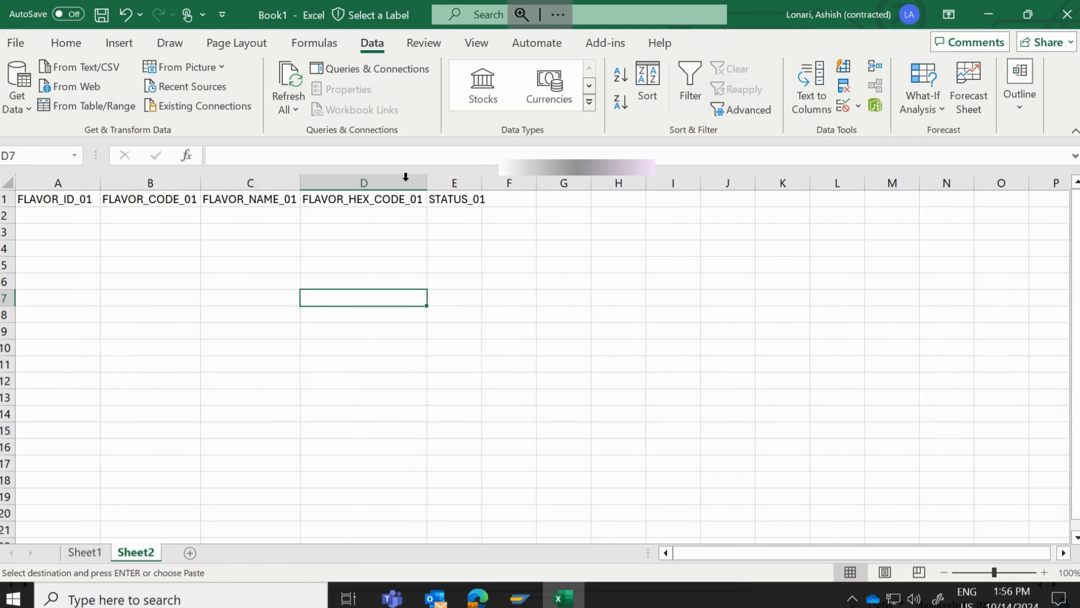
double_click(478, 176)
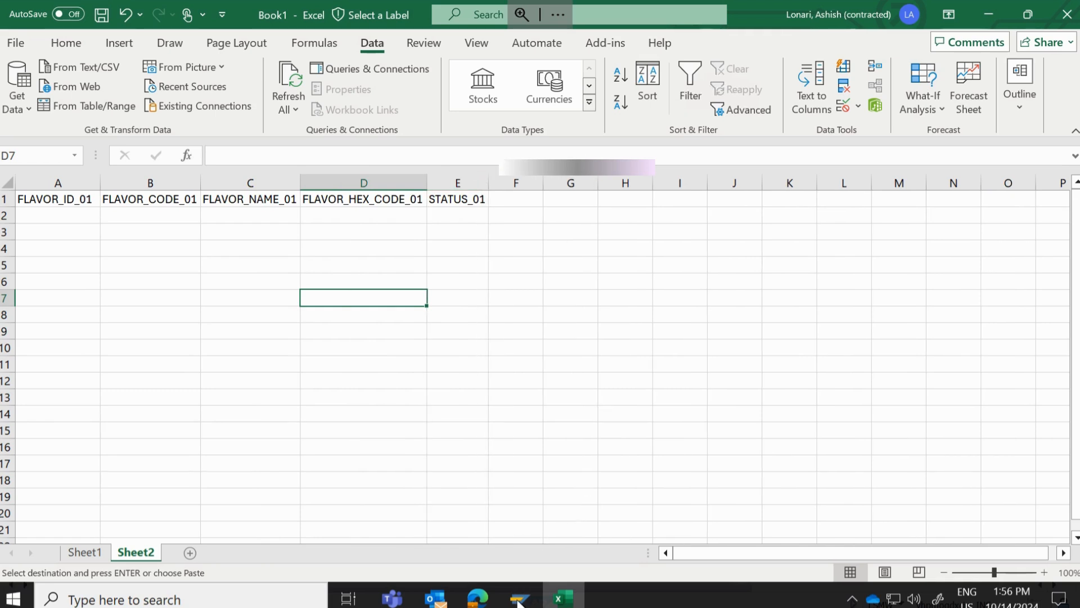
Switch to the SAP Create Recording window, save the ZFLV recording, and return to the object attributes
mouse_move(519, 598)
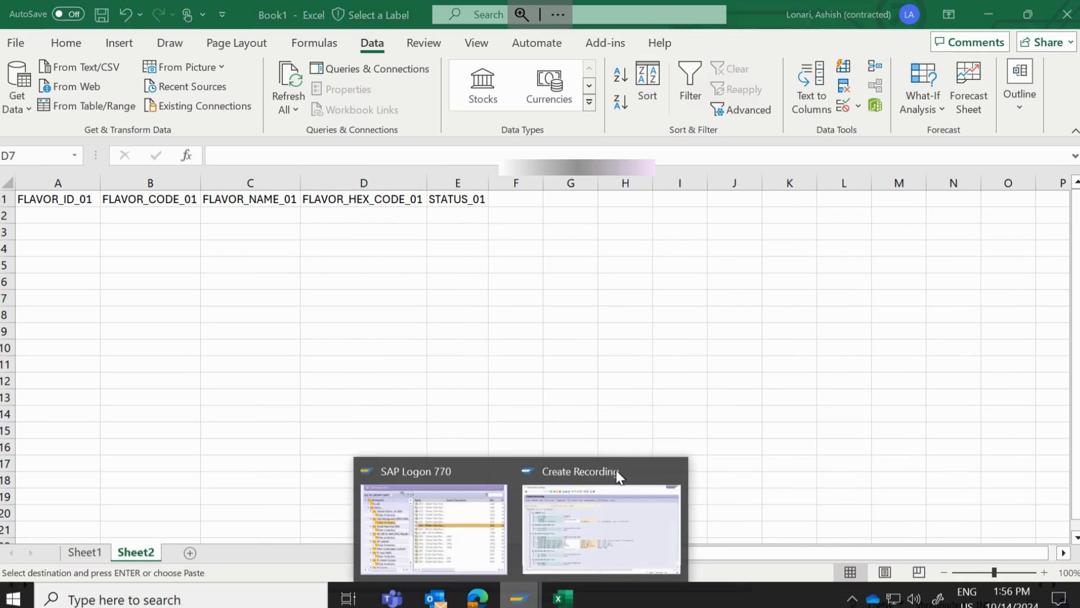
click(590, 498)
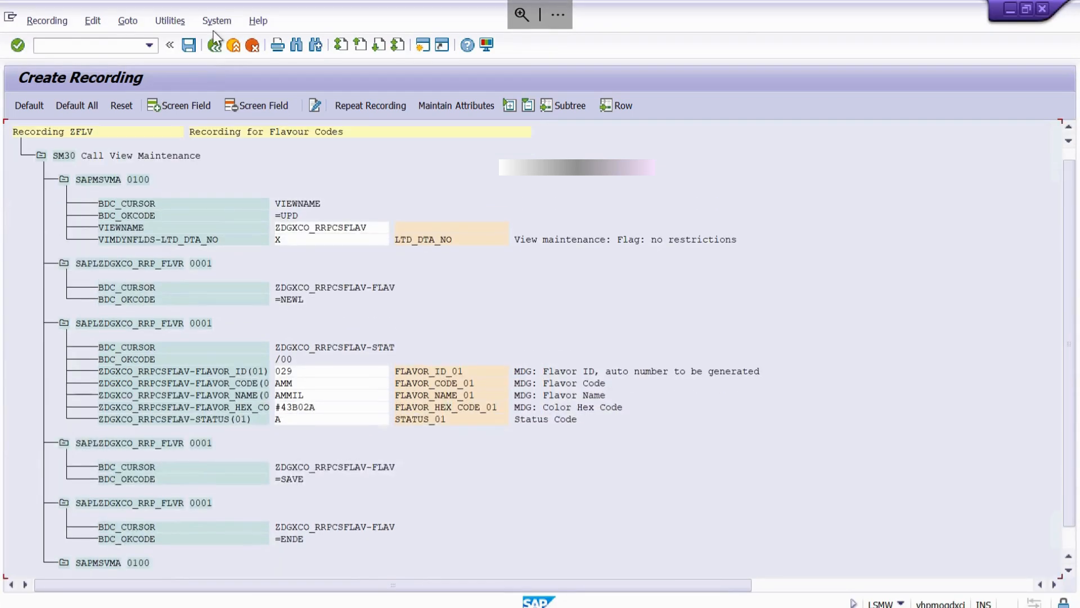
click(195, 46)
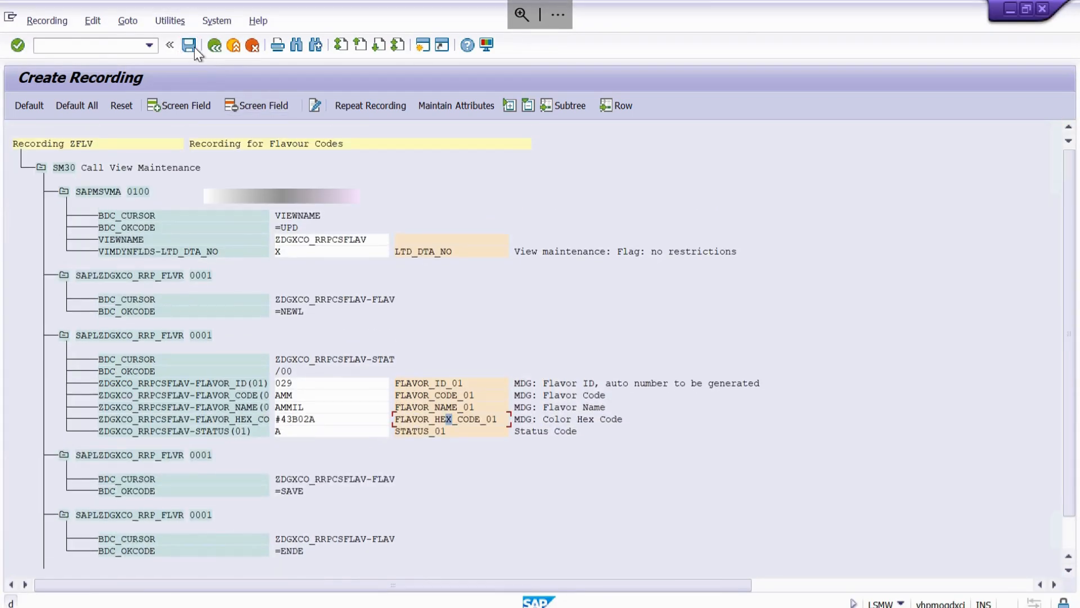
click(213, 46)
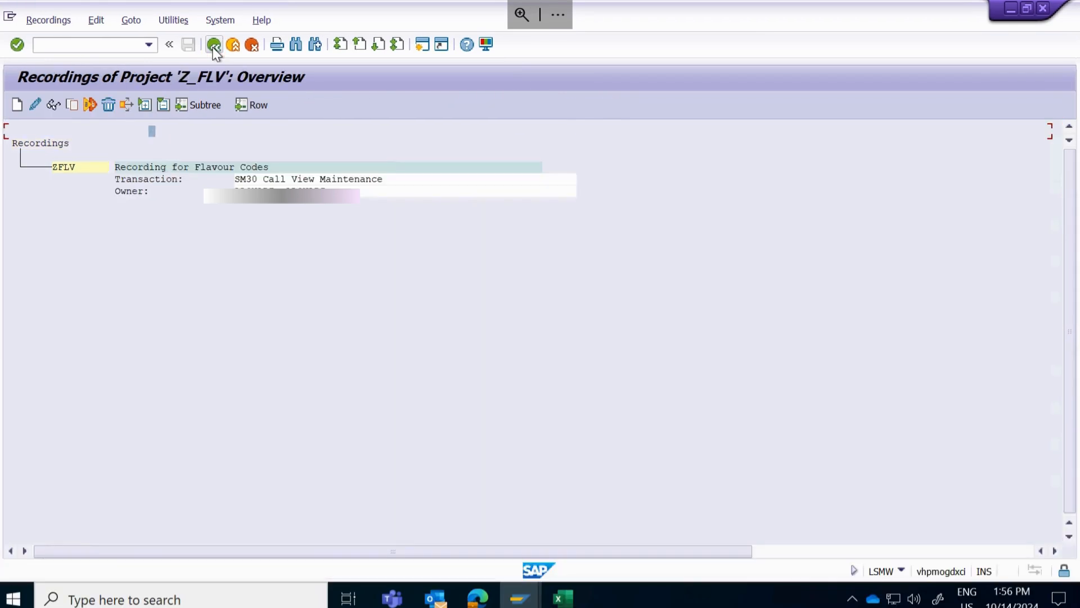
click(212, 46)
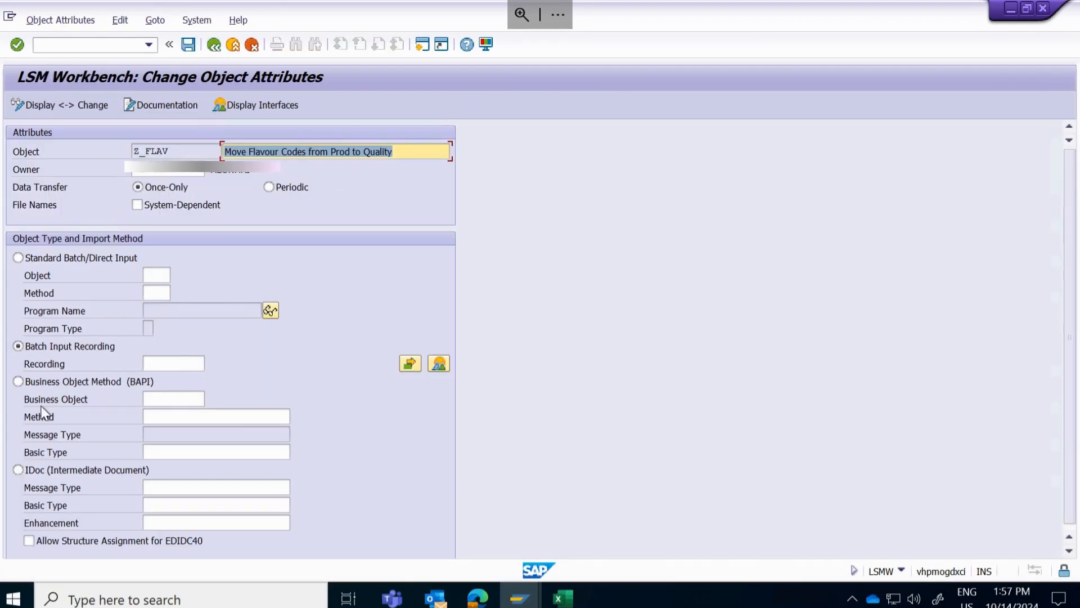
Assign recording ZFLV to object Z_FLAV as its batch input recording, save the attributes, and return to the process steps
click(197, 367)
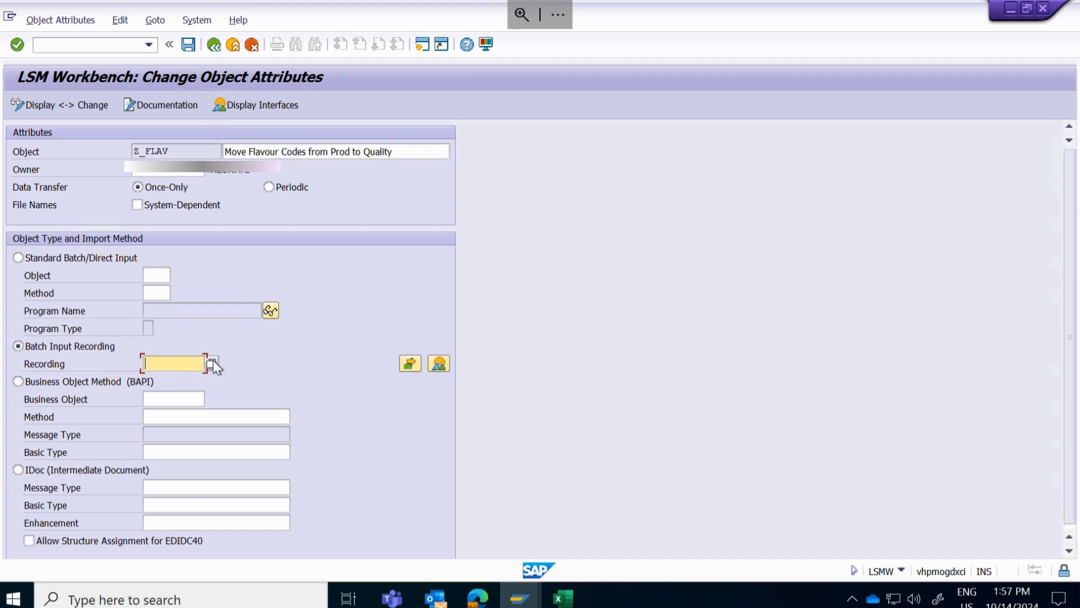
click(214, 363)
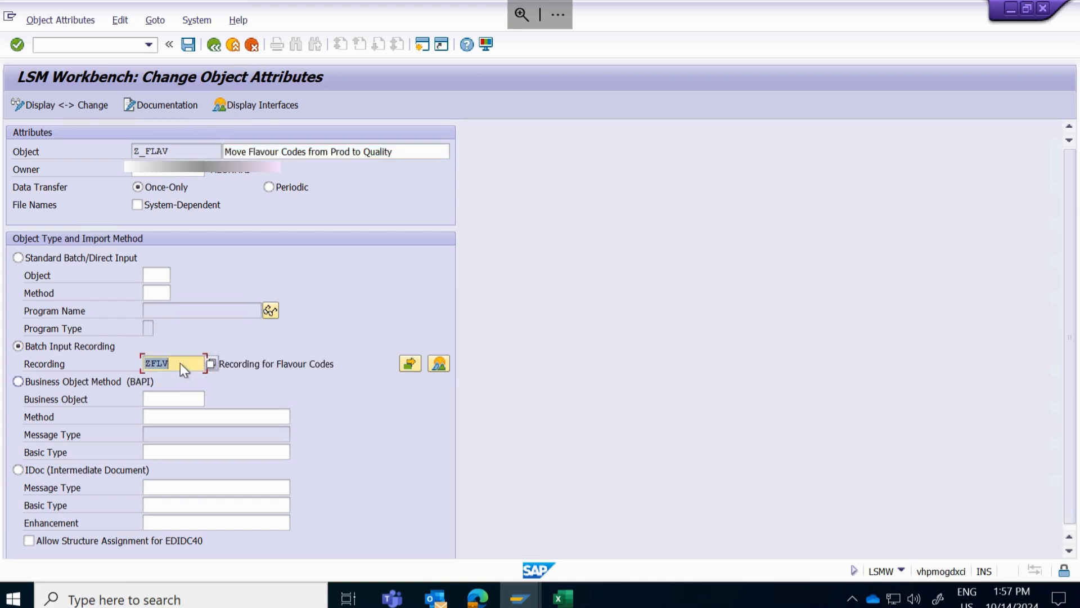
click(189, 43)
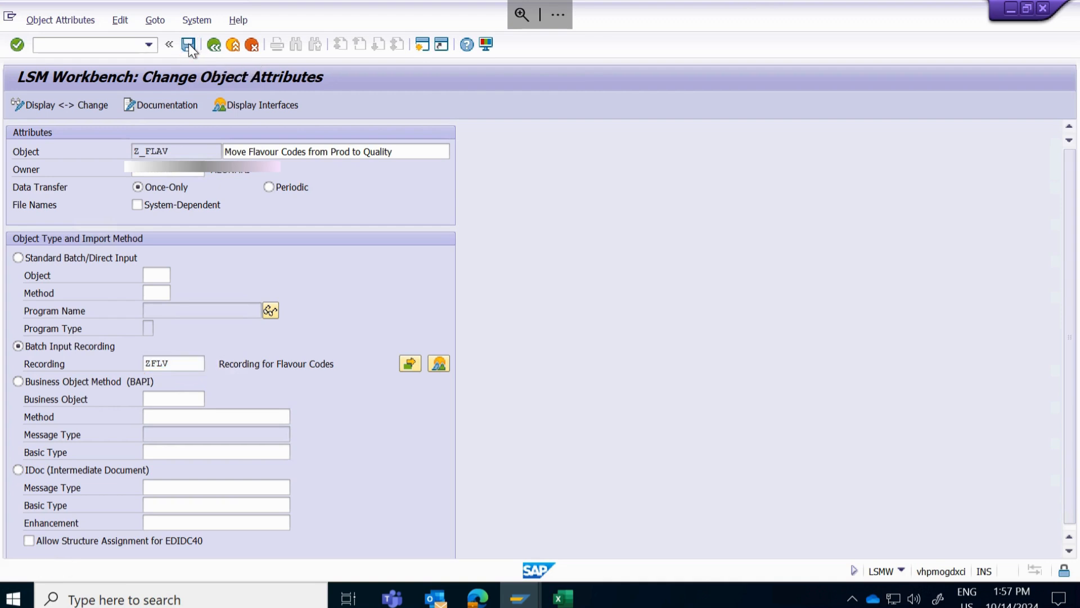
click(214, 43)
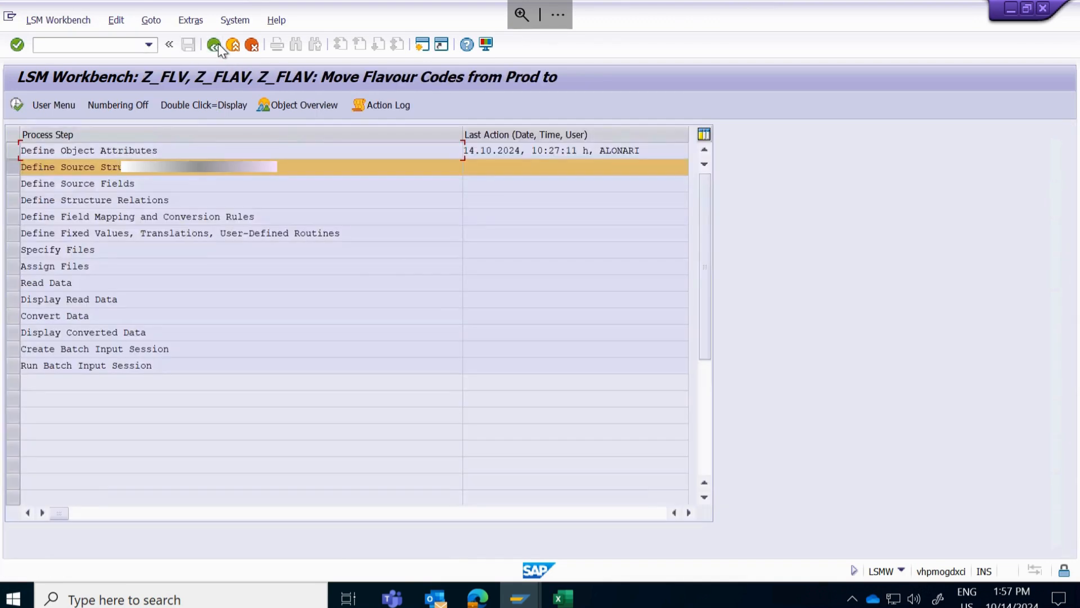
Open the Define Source Structures step in change mode and try to create source structure ZFLV described as "Source Structure for ZFLV"
double_click(140, 167)
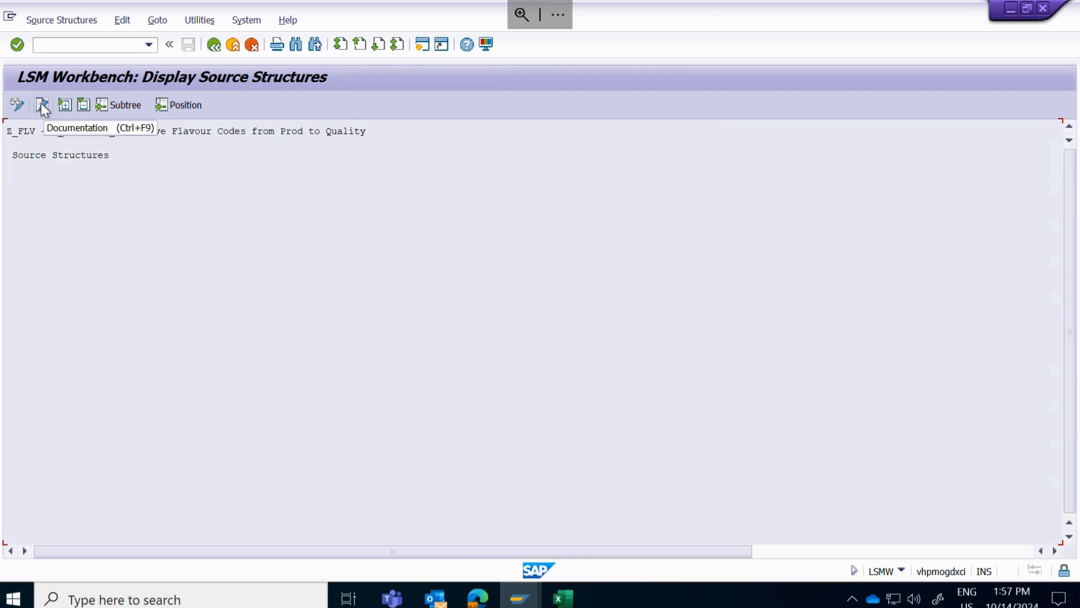
click(17, 104)
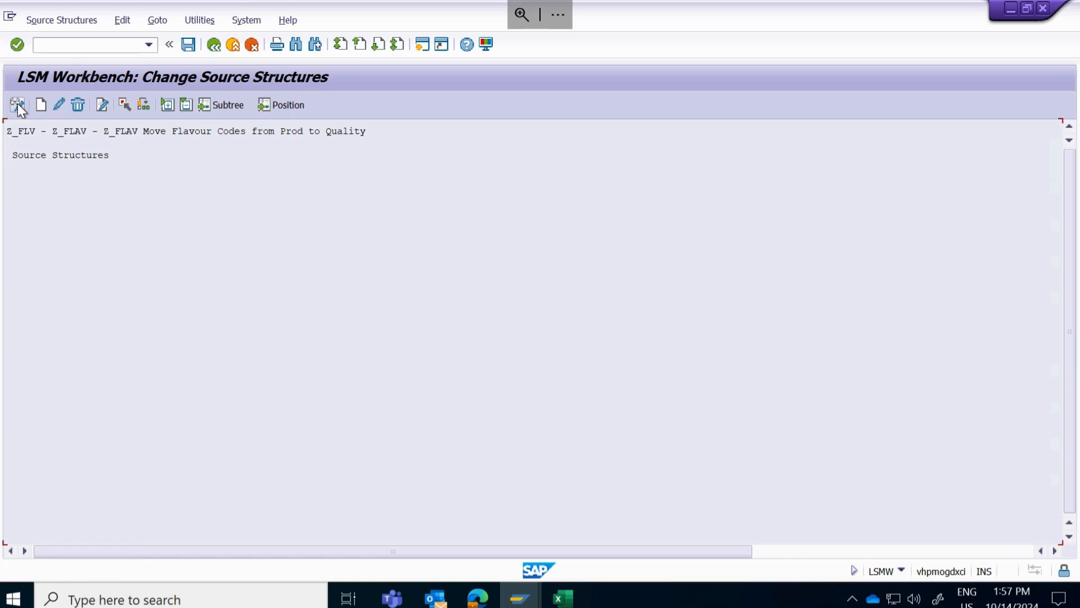
click(40, 105)
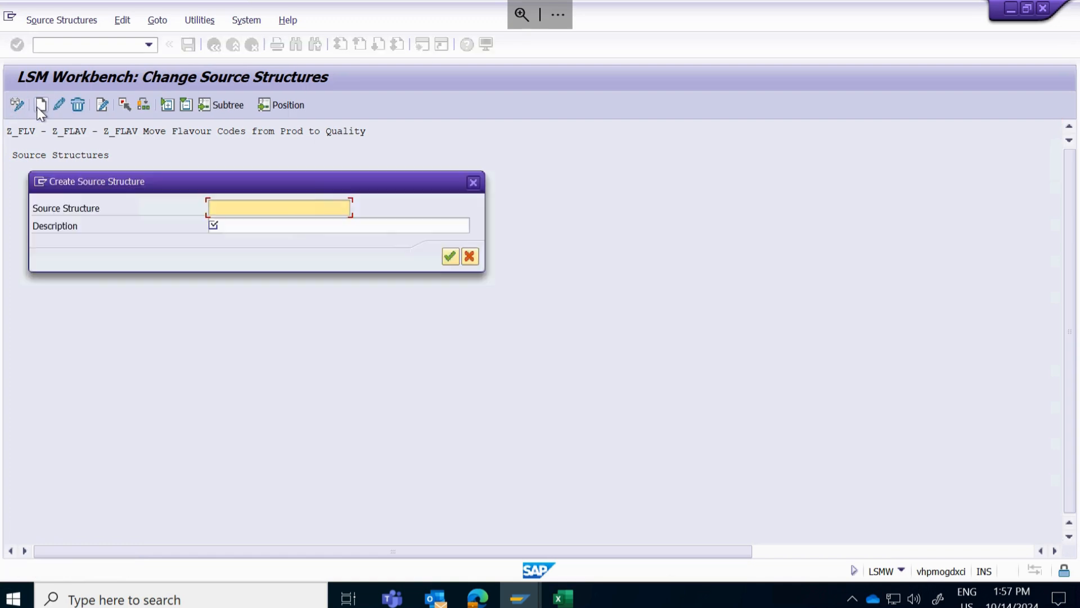
text(ZL)
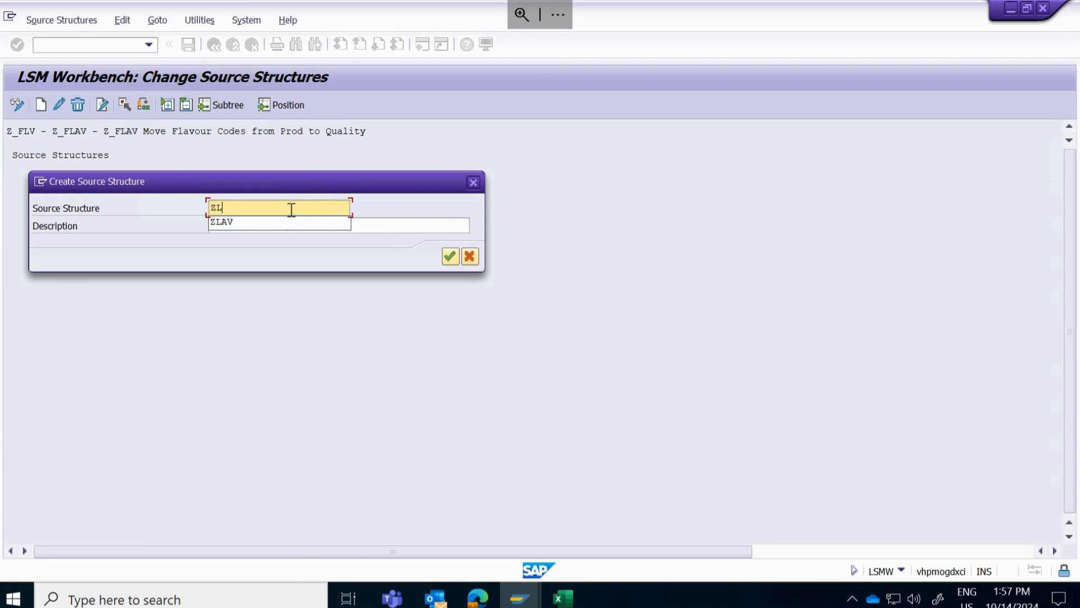
text(AFLV)
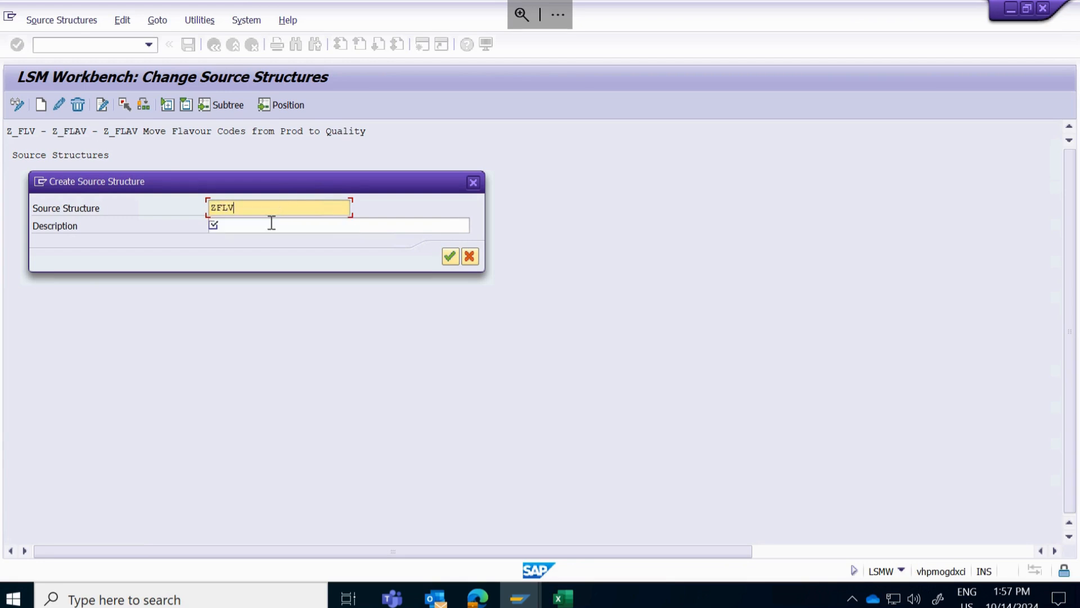
click(271, 223)
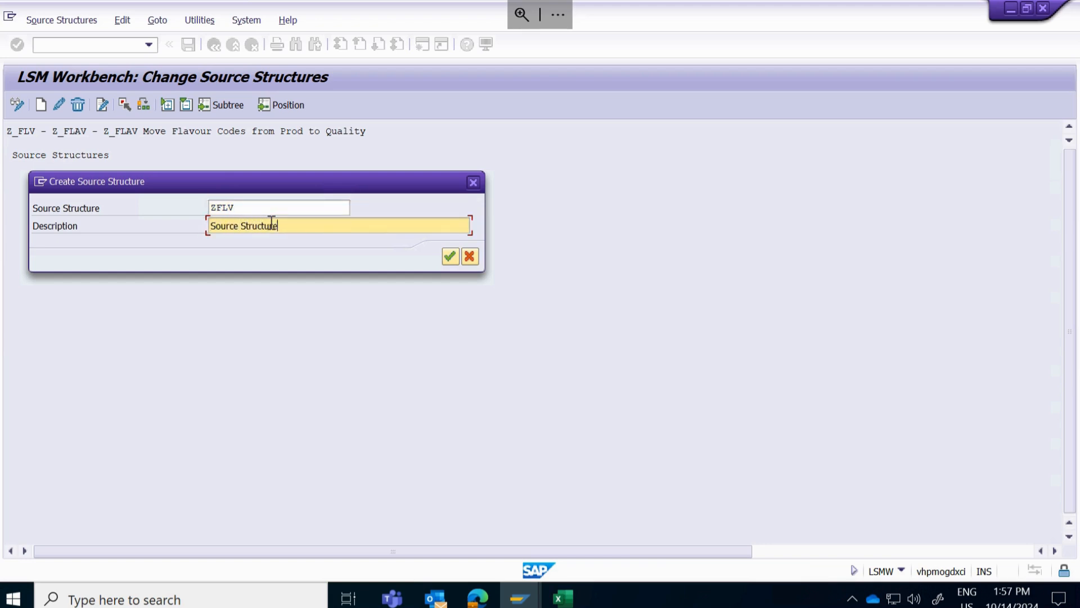
text(Source Structure )
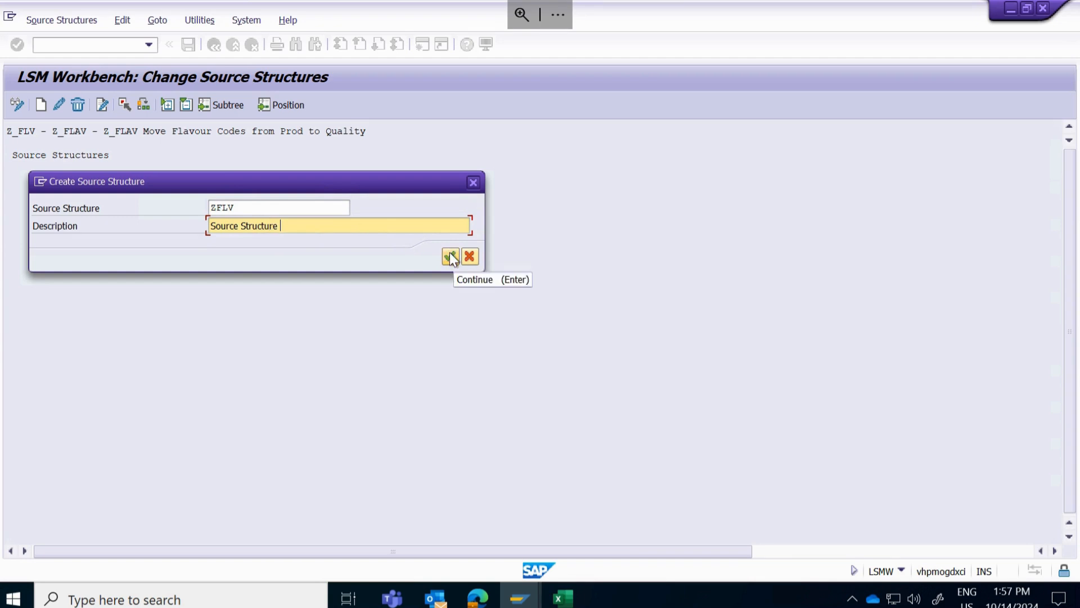
text(for Z)
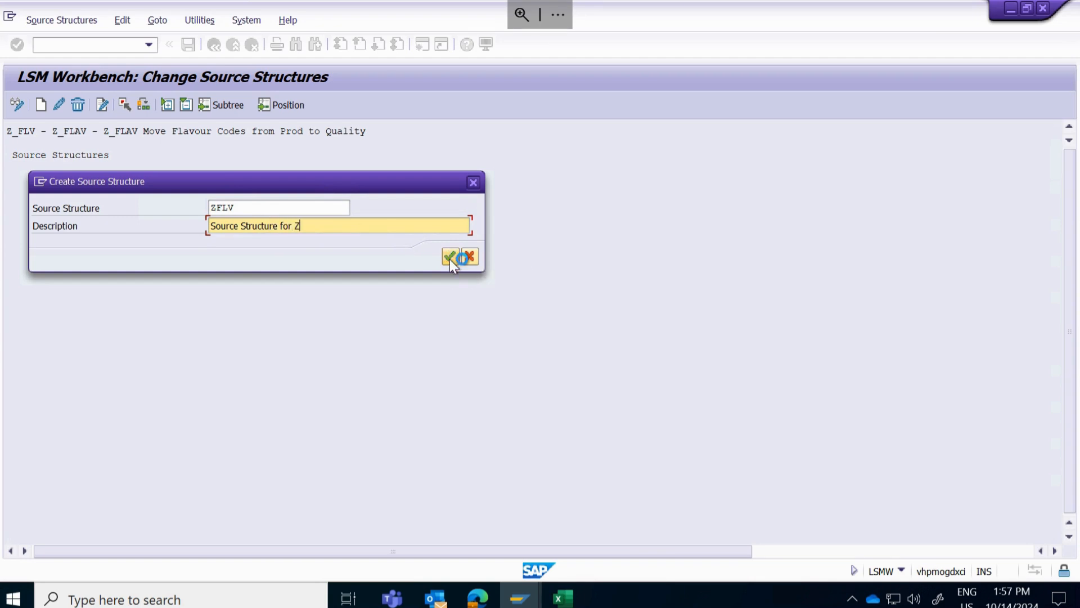
text(FLV)
click(449, 256)
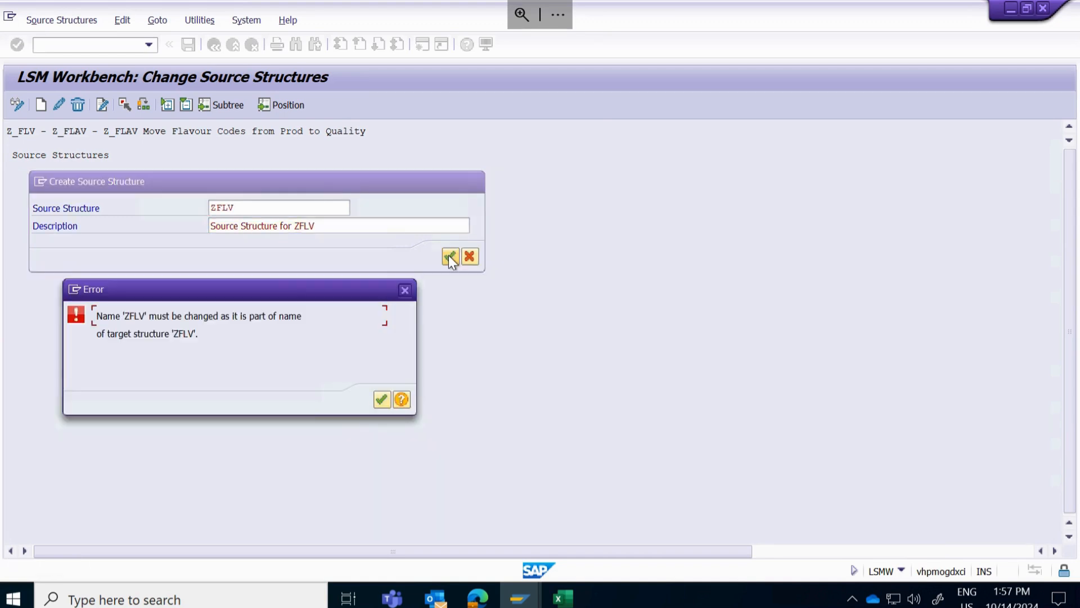
click(382, 399)
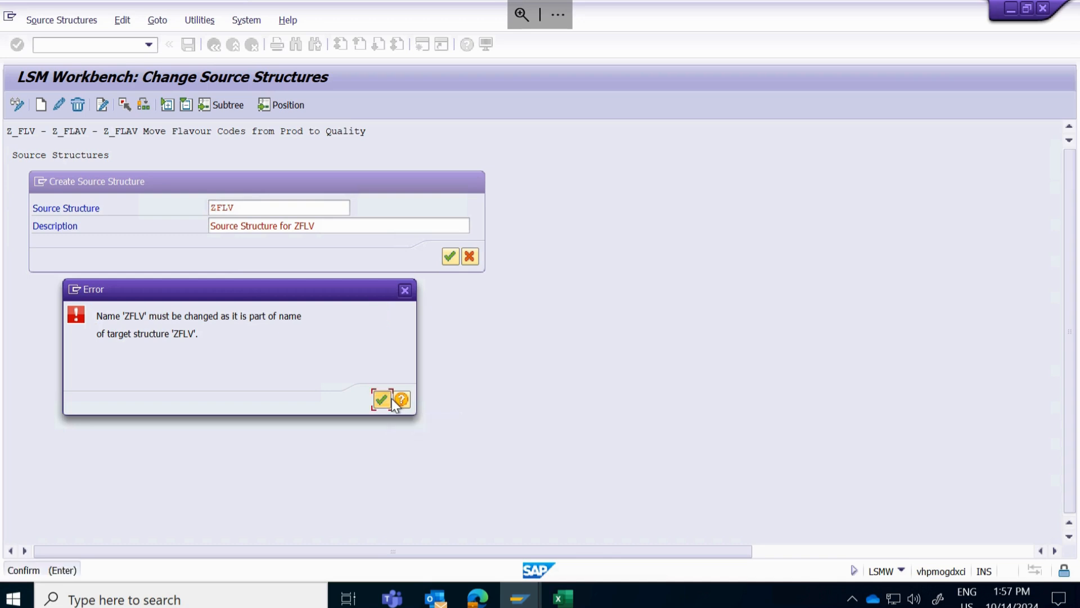
Create the source structure under the name ZFLAQ with the description "Source Structure for ZFLAV"
click(281, 207)
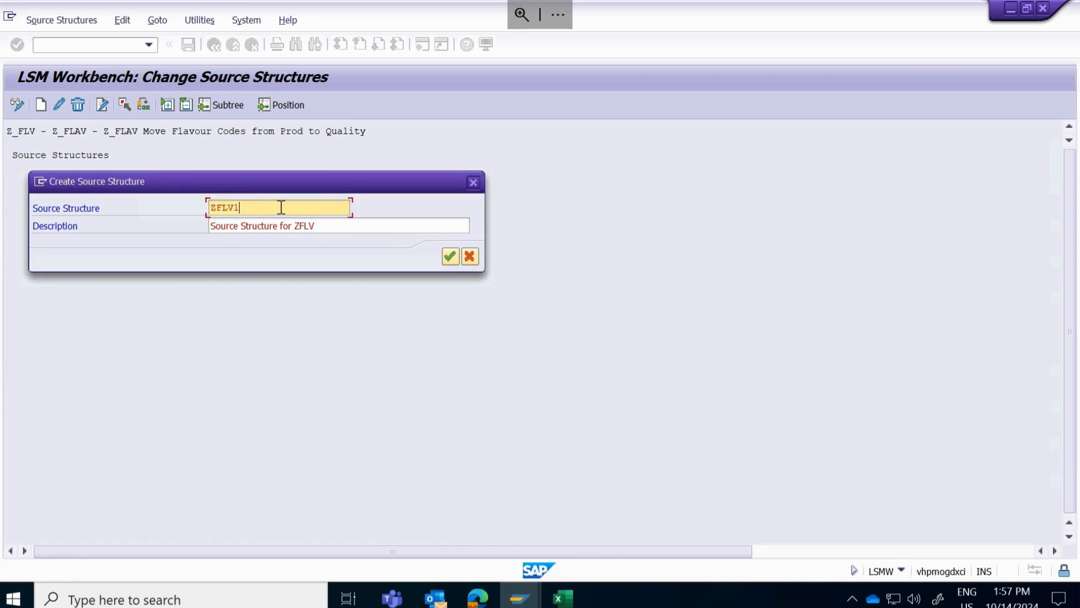
key(BackSpace)
text(AQ)
click(308, 226)
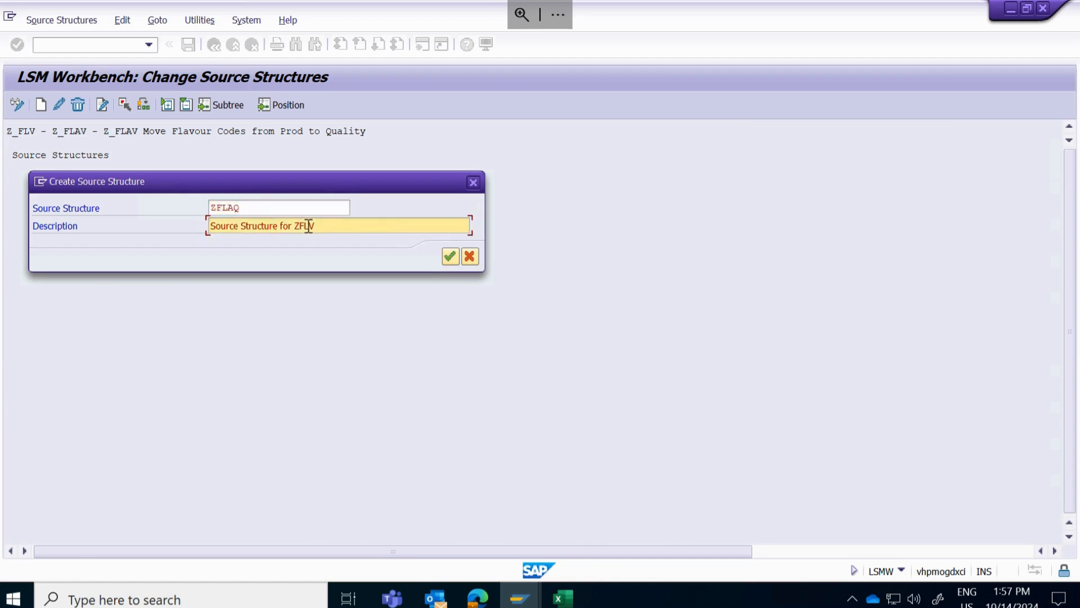
text(A)
click(450, 257)
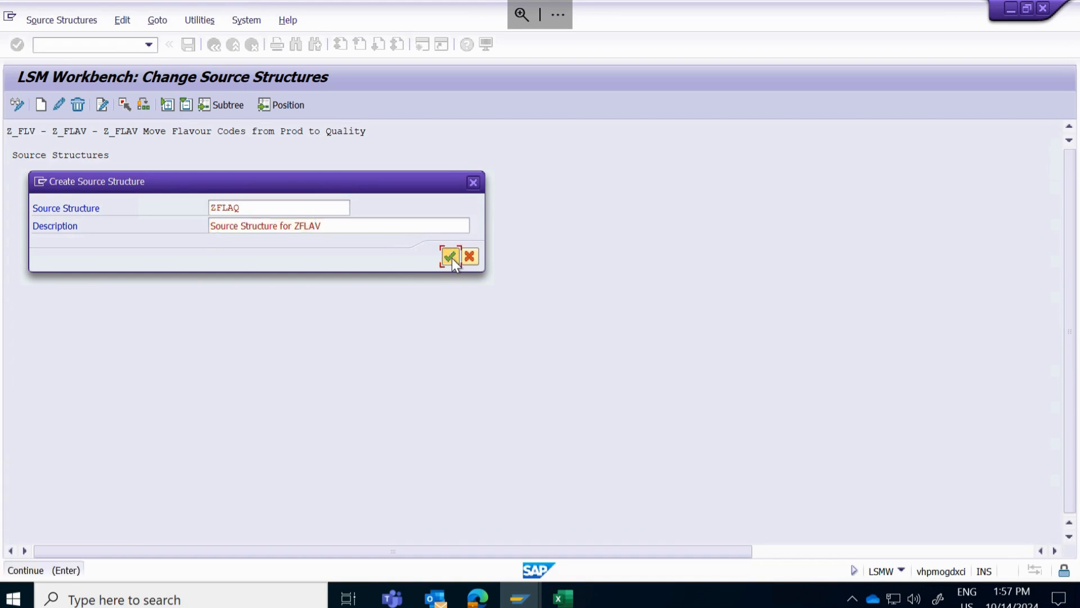
Rename source structure ZFLAQ to ZFLAV, save it, and return to the process steps
click(88, 183)
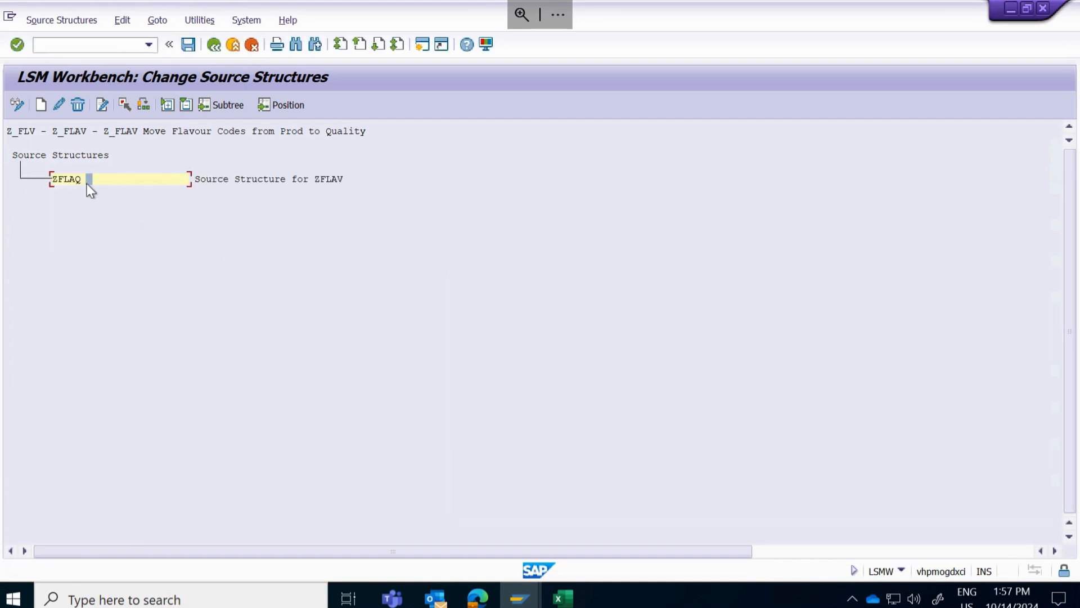
click(59, 106)
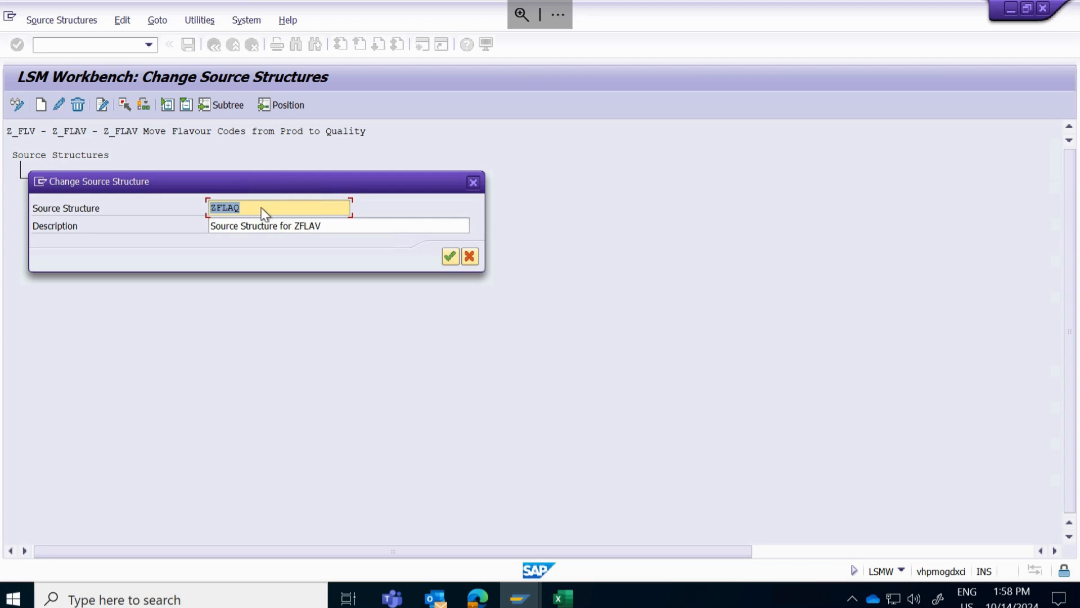
click(261, 209)
key(BackSpace)
text(V)
key(Return)
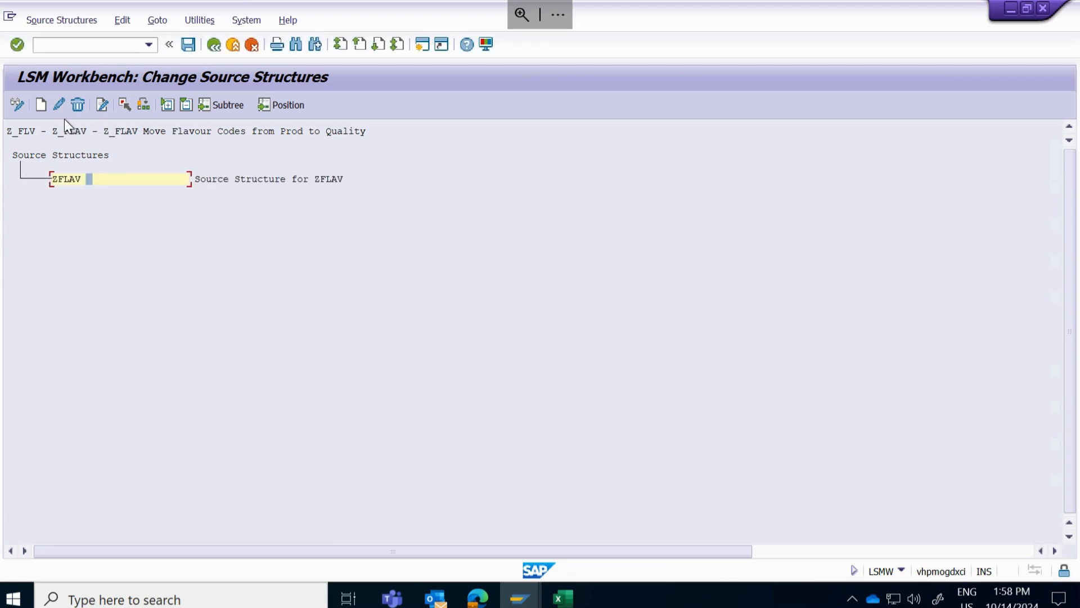
click(189, 46)
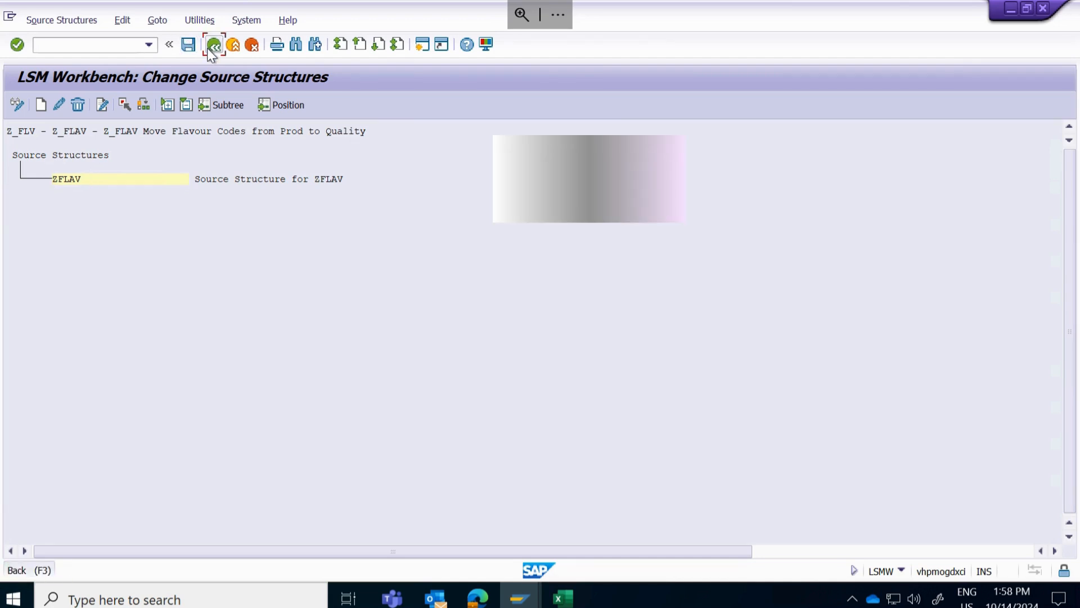
click(209, 47)
Open the Define Source Fields step in change mode and bring up table maintenance for structure ZFLAV
double_click(128, 179)
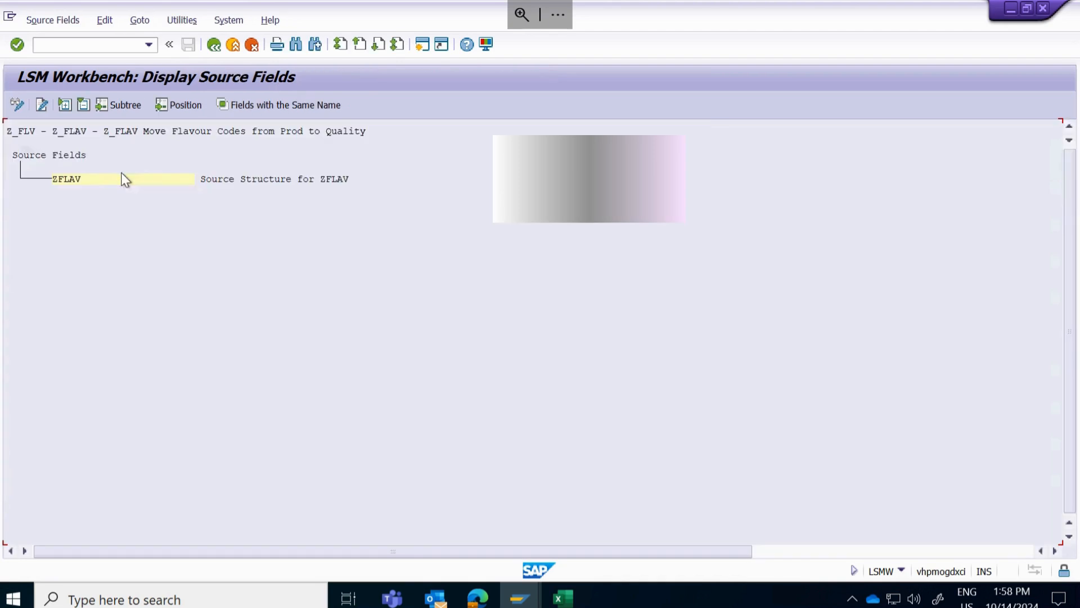
click(88, 182)
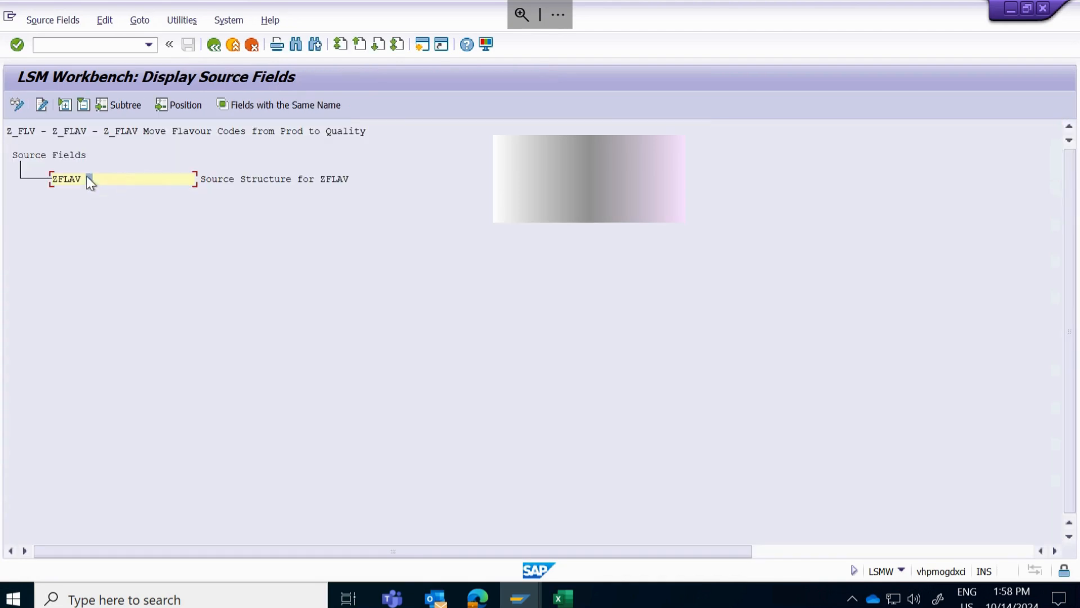
click(16, 103)
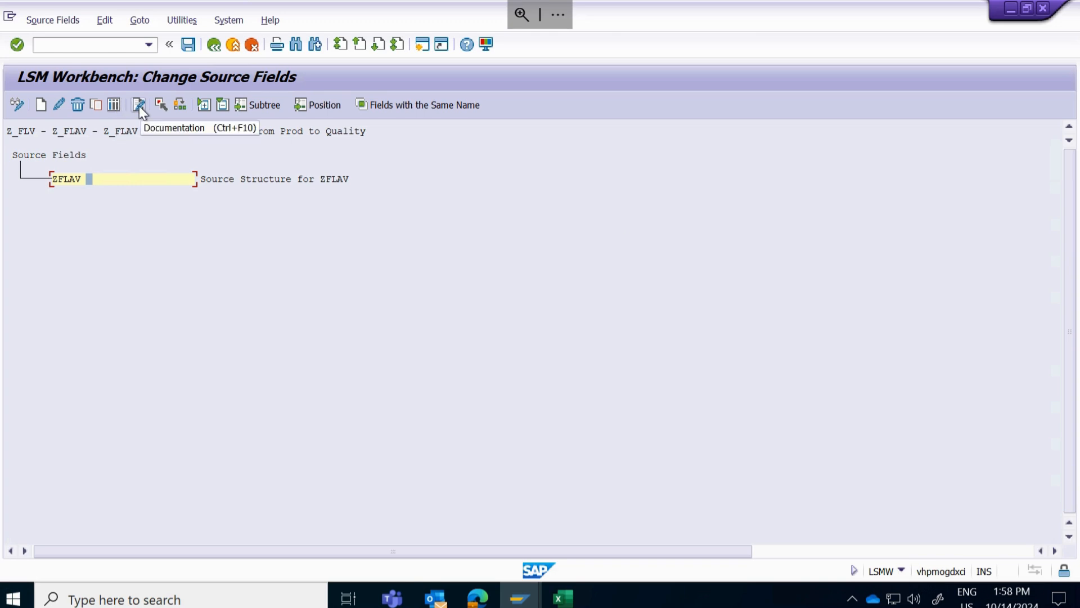
click(115, 106)
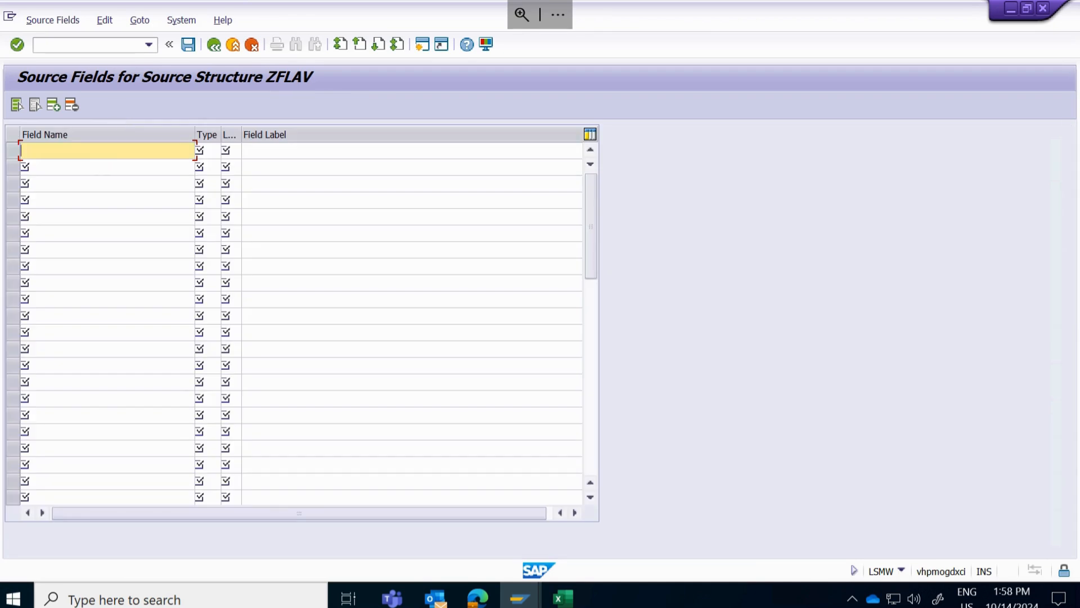
Copy the five field names from column A of Sheet1 in Excel and paste them as ZFLAV source field names in SAP
click(562, 597)
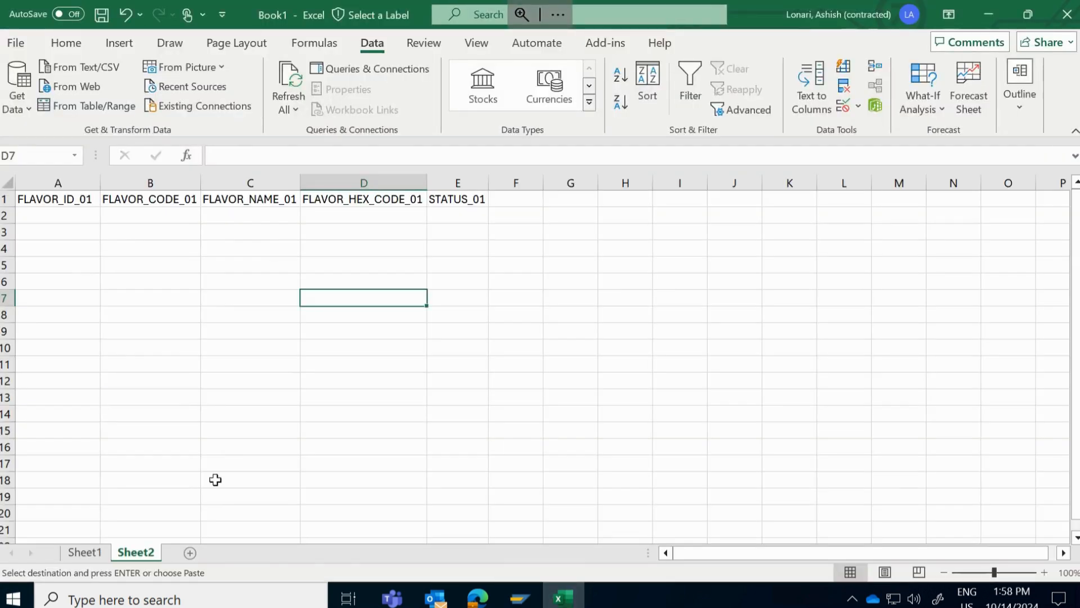
click(92, 552)
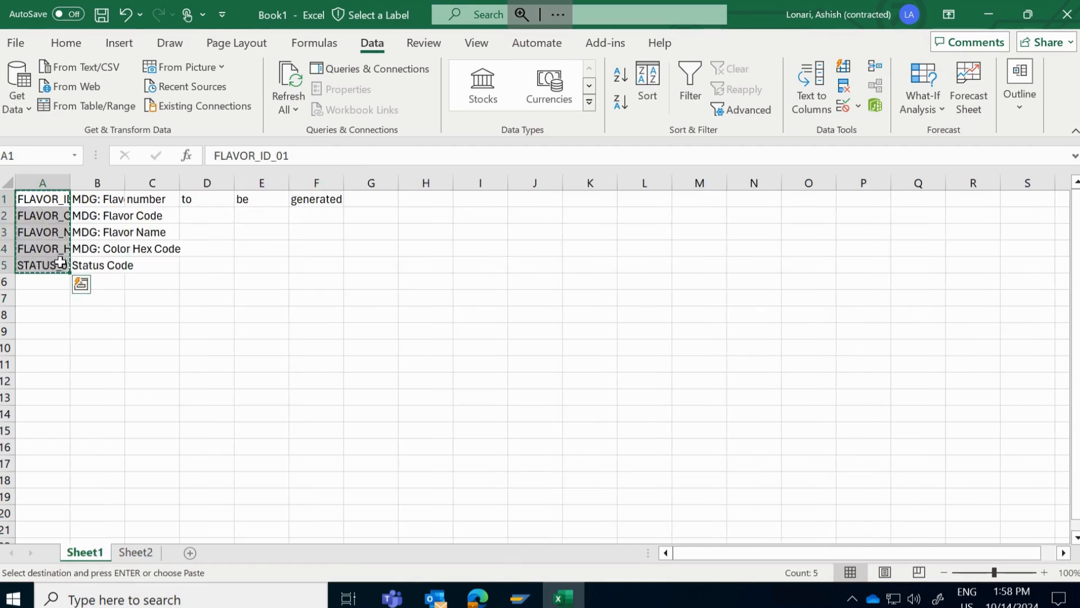
key(ctrl+c)
key(alt+Tab)
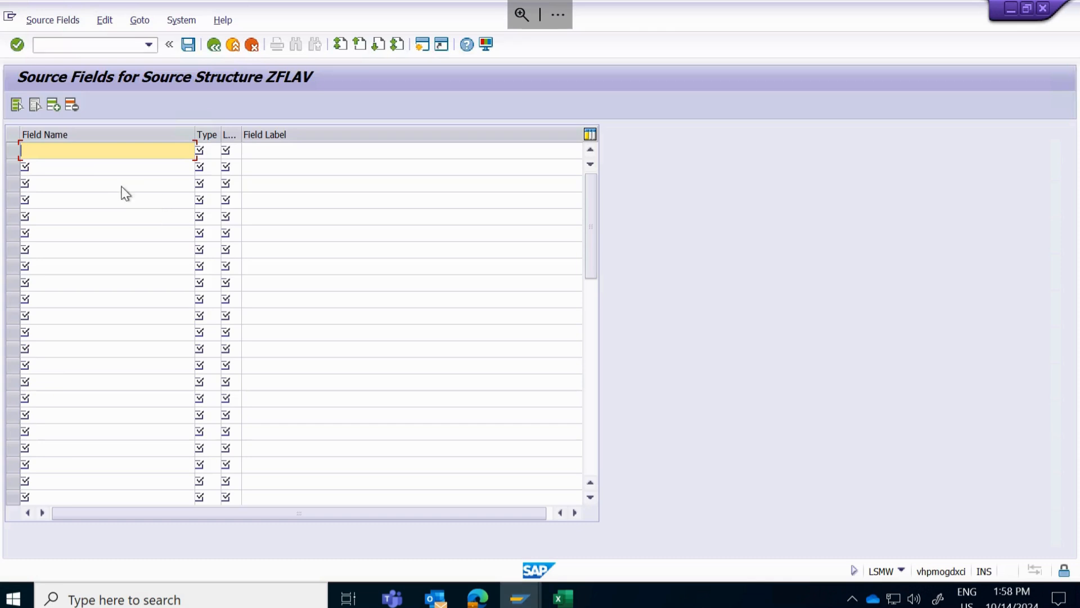
key(ctrl+v)
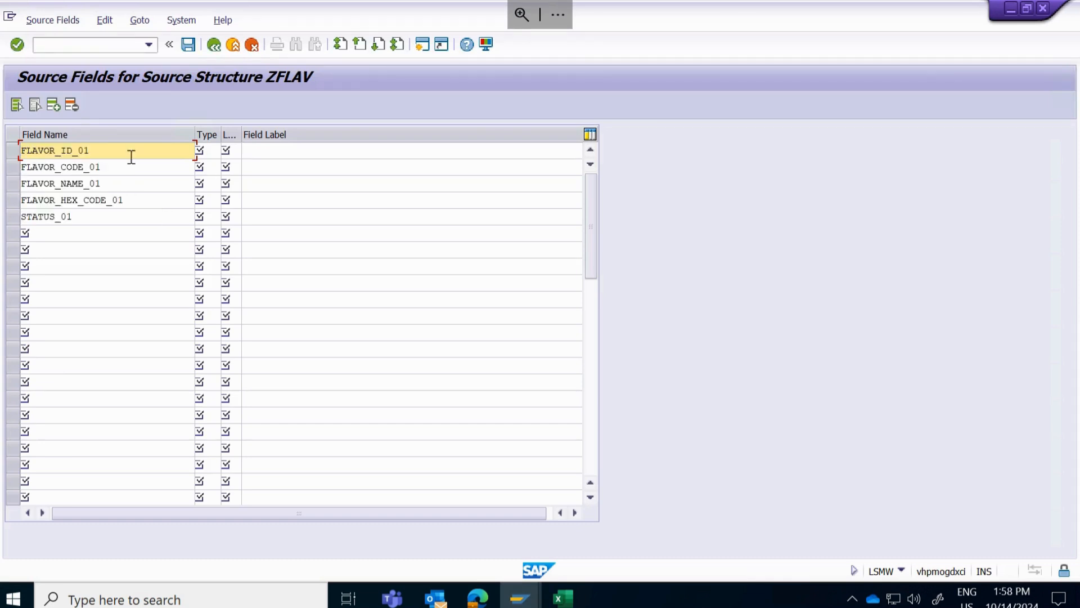
Set the field type of FLAVOR_ID_01 and FLAVOR_CODE_01 to C, the alphanumerical character field
click(209, 151)
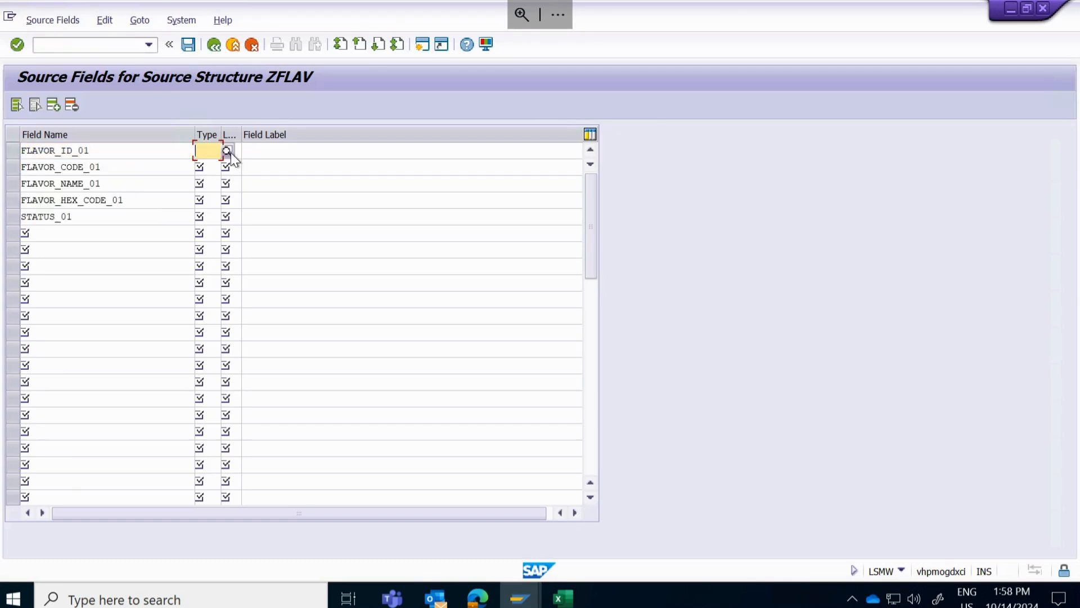
click(227, 151)
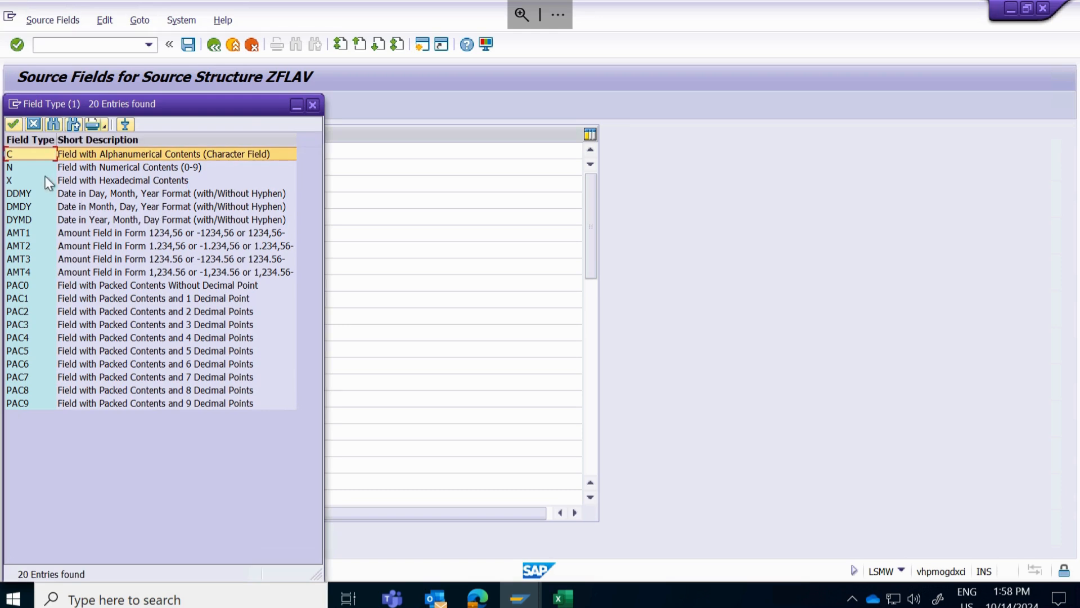
click(56, 155)
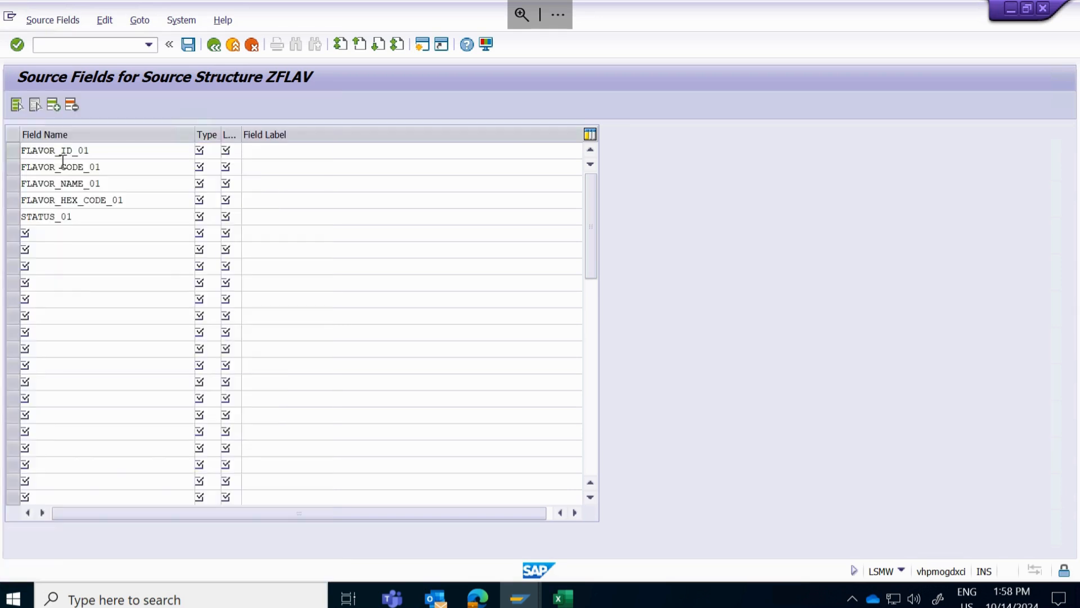
click(214, 167)
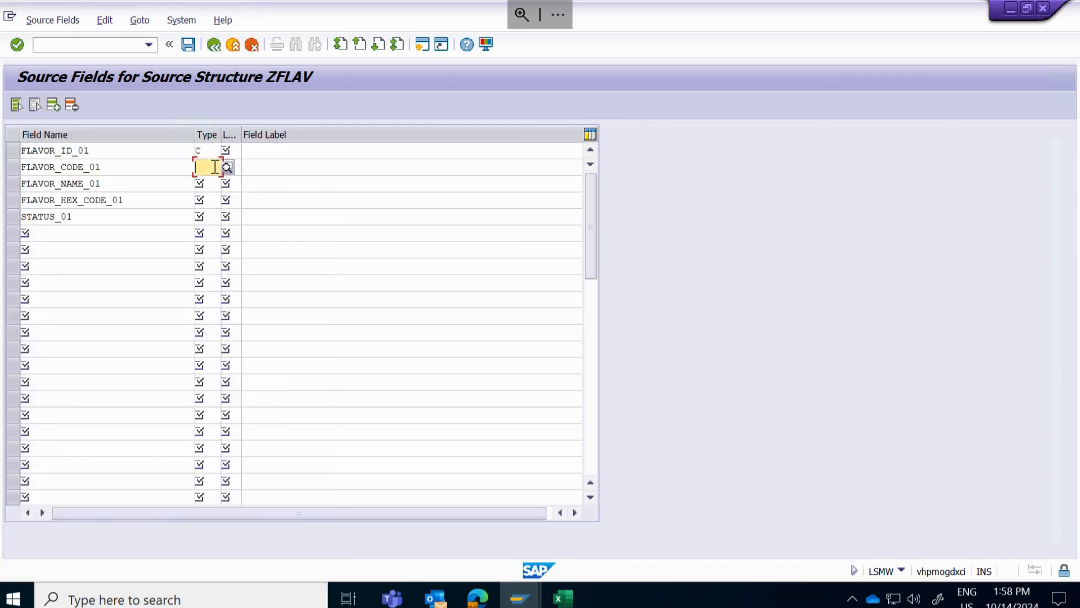
text(C)
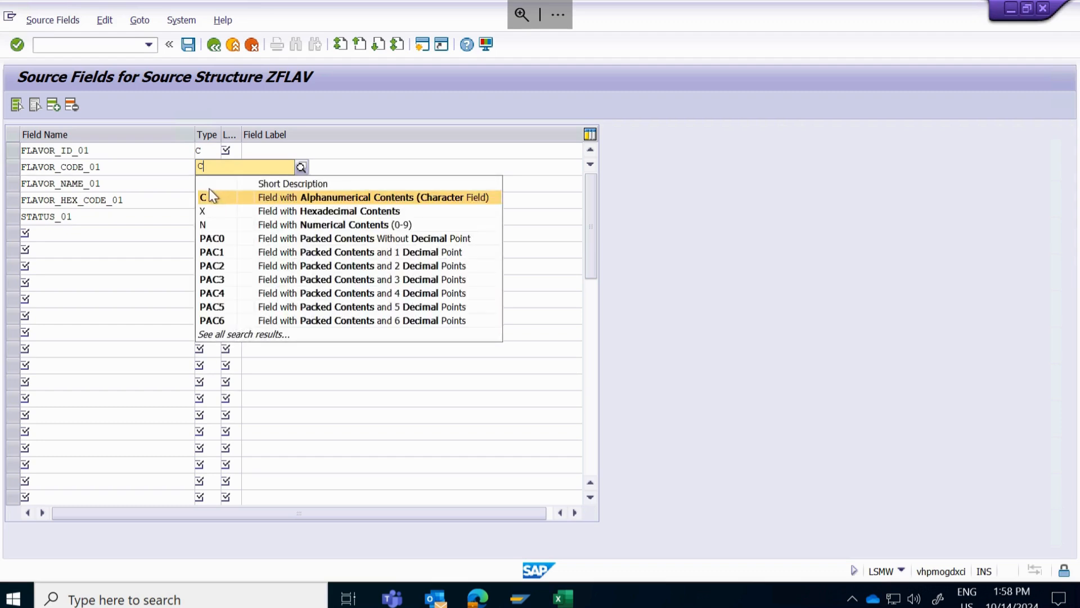
click(217, 198)
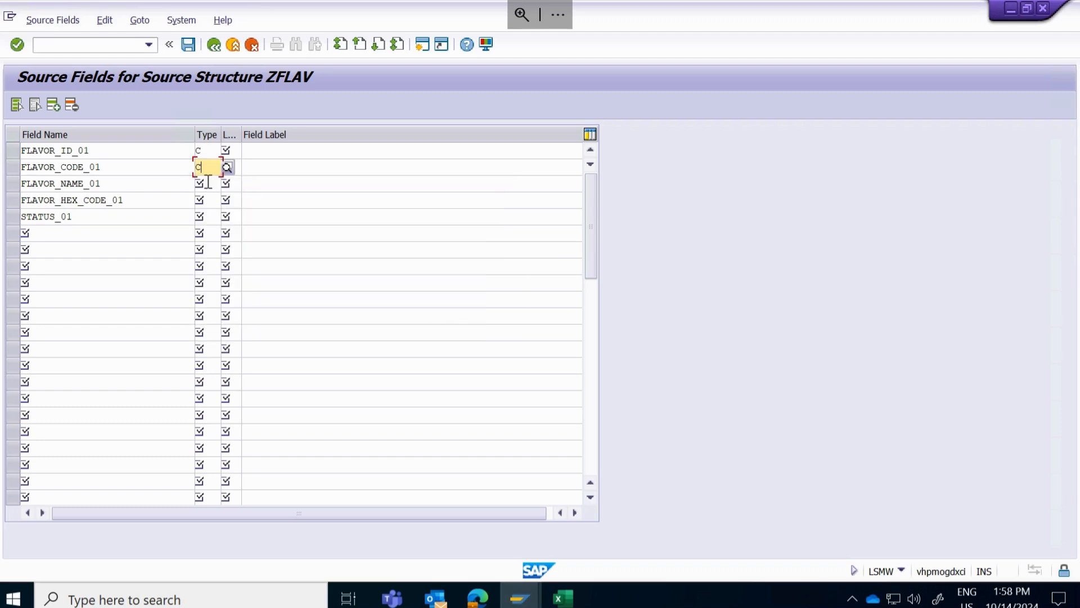
Set the field type of FLAVOR_NAME_01, FLAVOR_HEX_CODE_01 and STATUS_01 to C
click(208, 182)
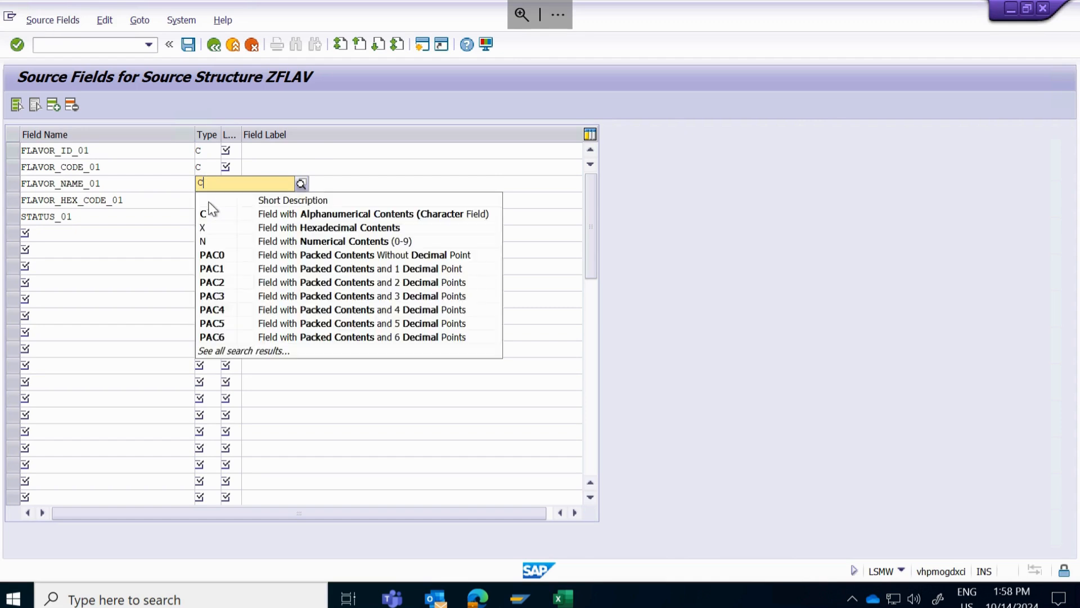
click(208, 213)
click(215, 200)
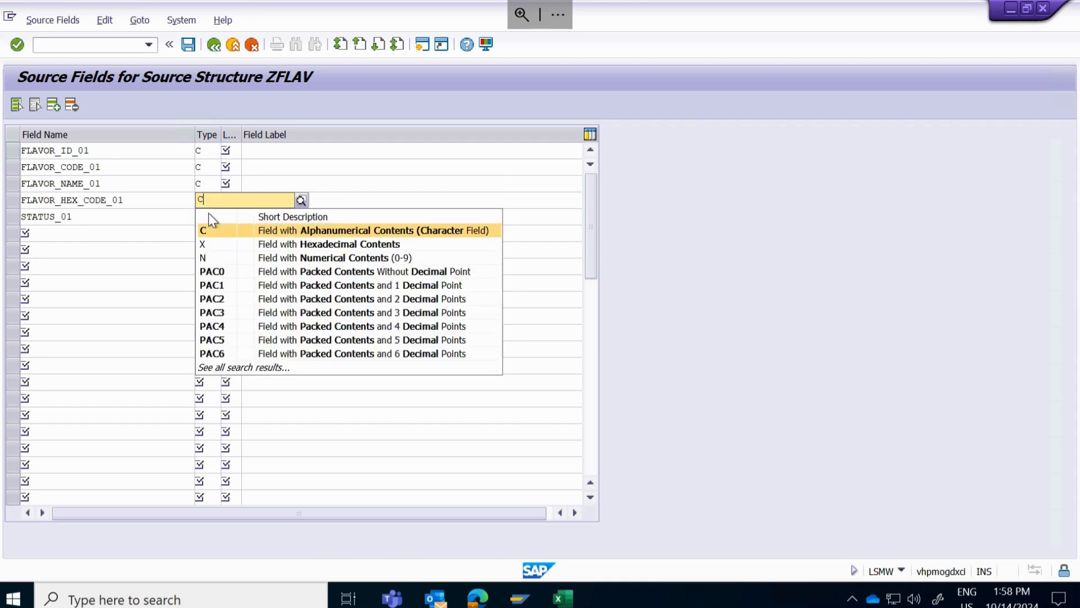
click(208, 212)
click(216, 219)
text(C)
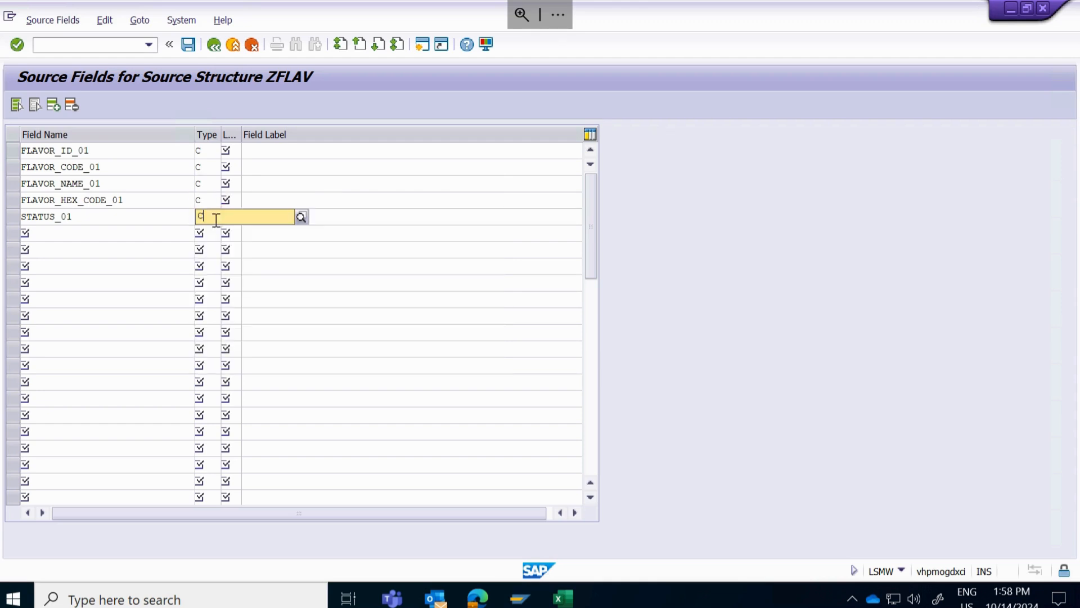
key(Down)
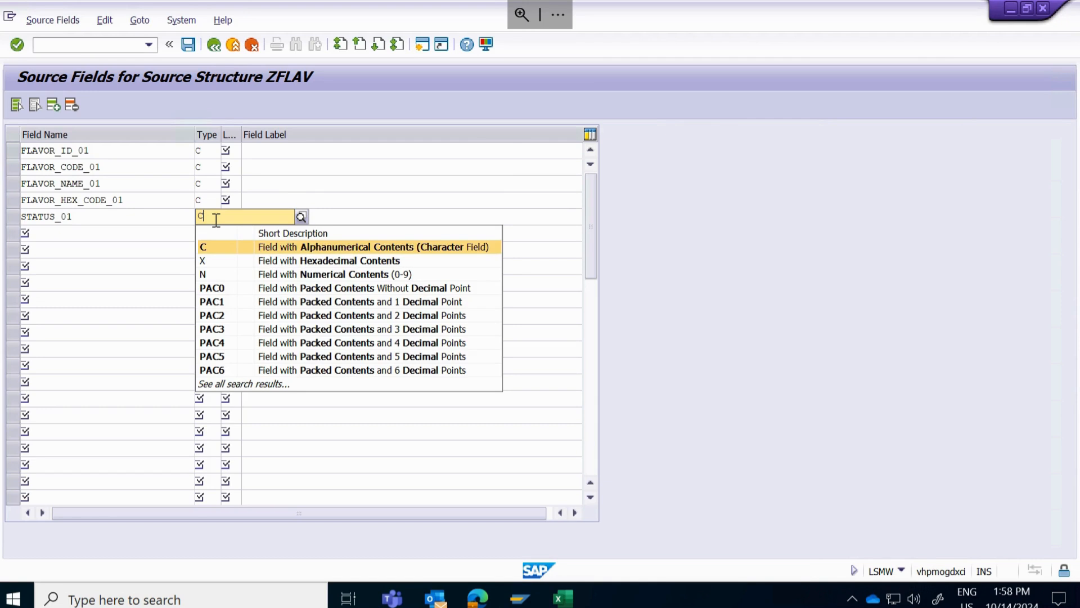
Set the field length of FLAVOR_ID_01 to 3, FLAVOR_CODE_01 to 10 and FLAVOR_NAME_01 to 20
key(Return)
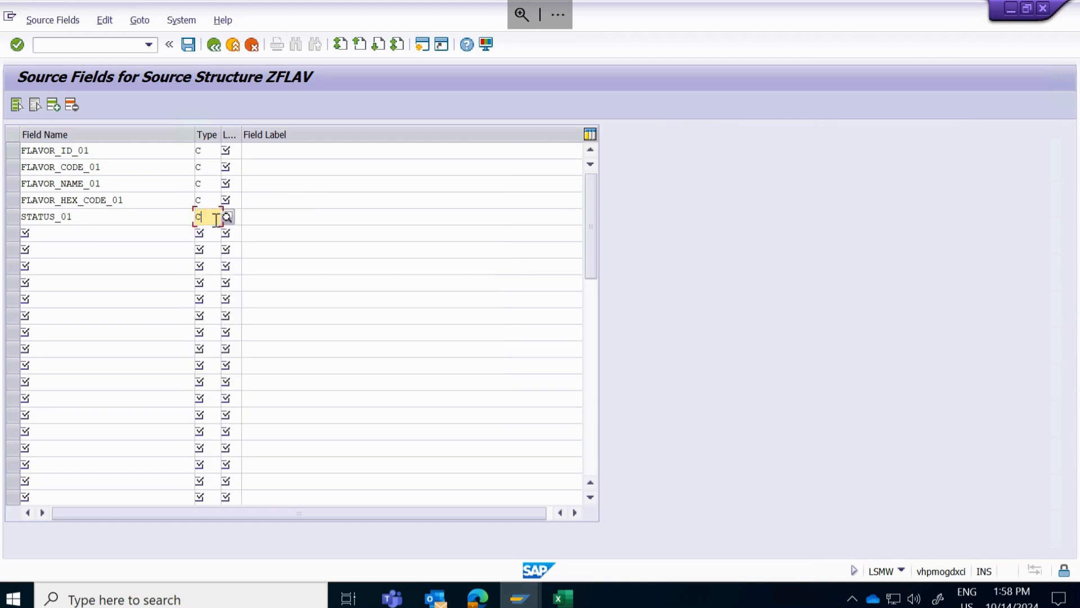
click(235, 148)
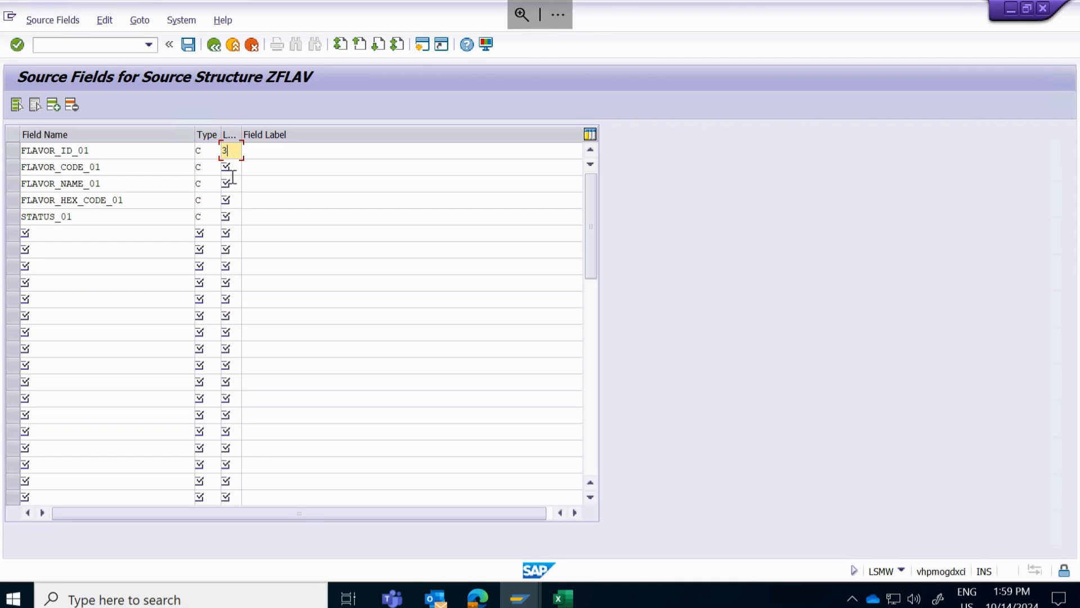
click(237, 167)
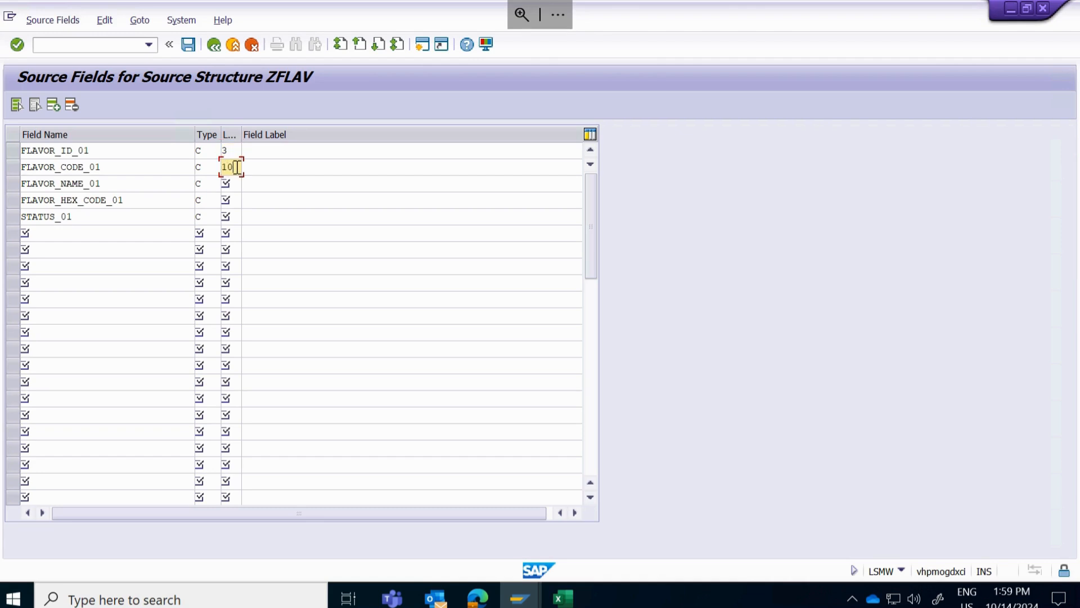
key(Down)
text(1)
key(BackSpace)
text(20)
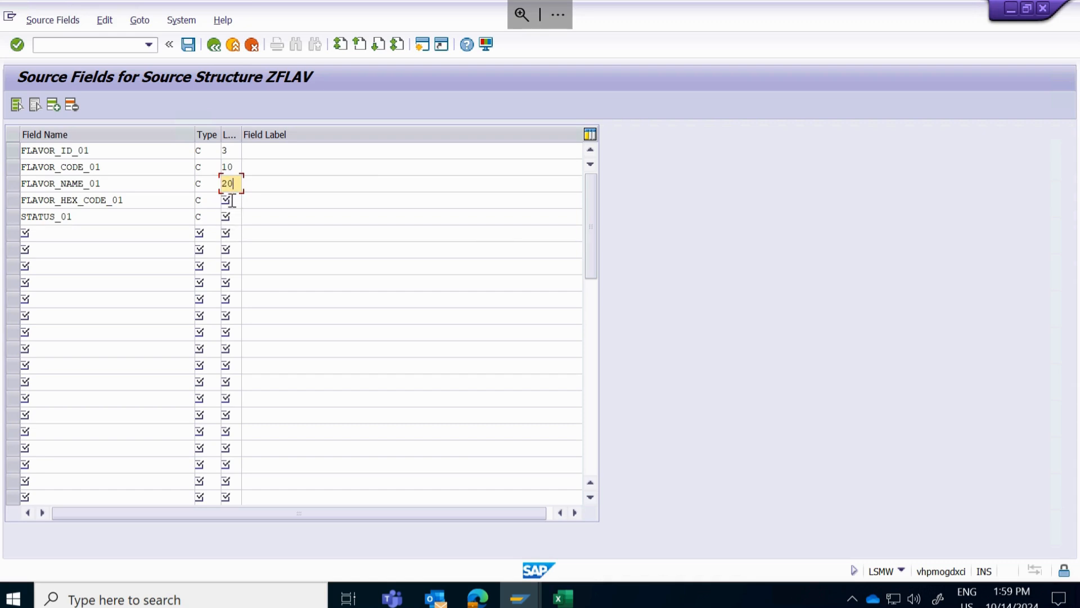
Set the field length of FLAVOR_HEX_CODE_01 to 7 and of STATUS_01 to 2
click(231, 200)
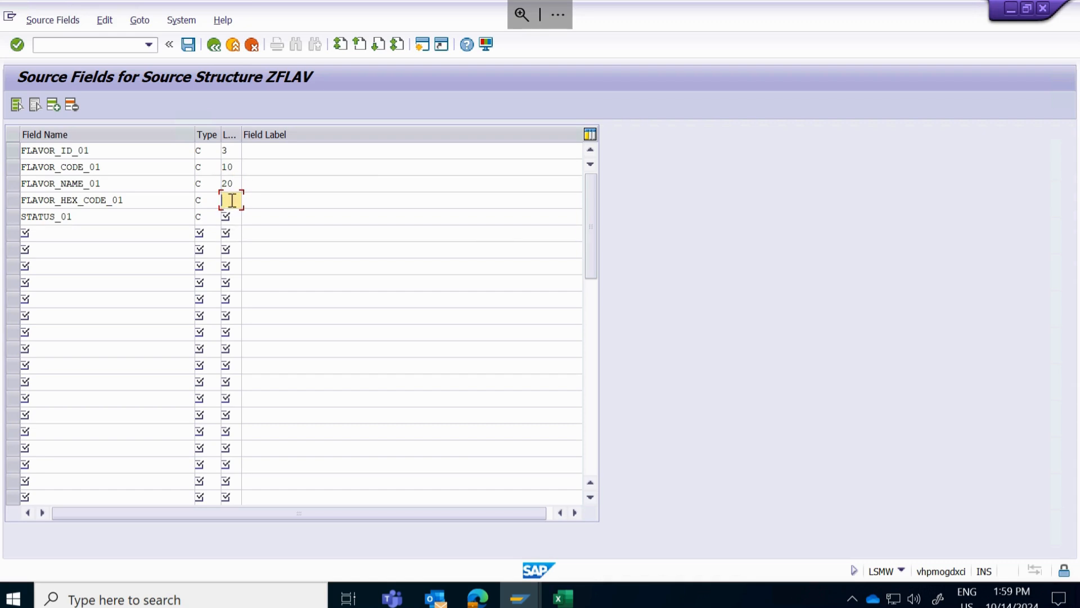
text(1)
key(BackSpace)
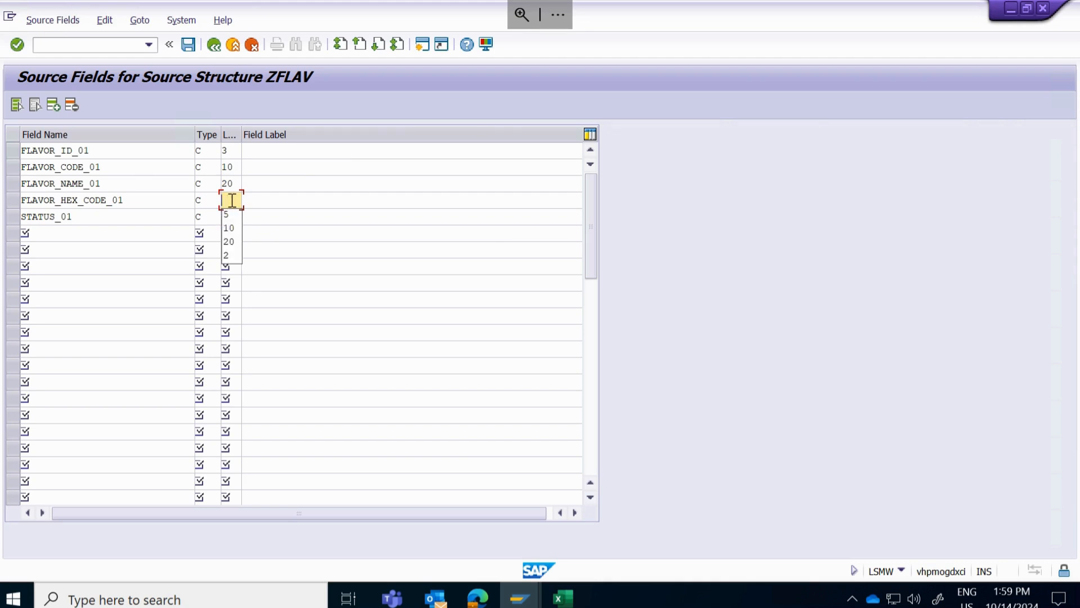
text(7)
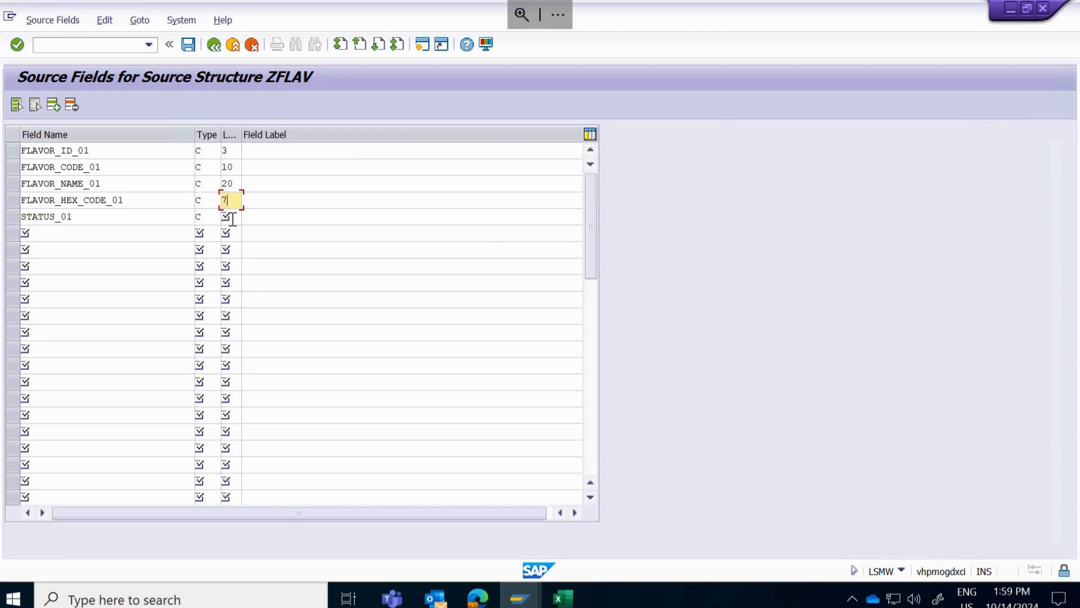
click(232, 217)
text(2)
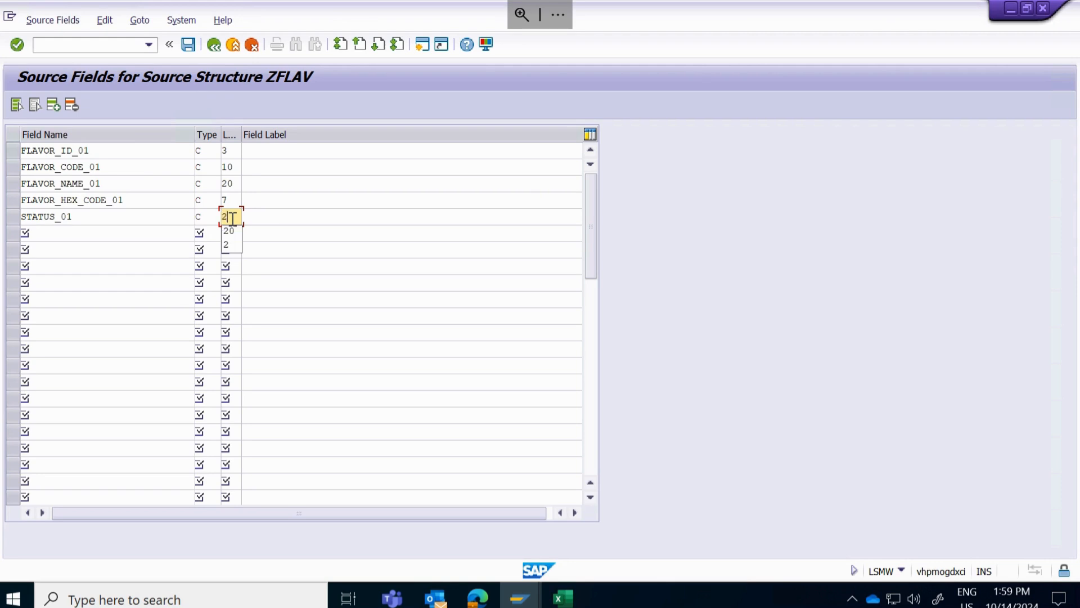
Copy the five descriptions in B1:B5 of Sheet1 in Excel and paste them as the ZFLAV field labels in SAP
click(263, 149)
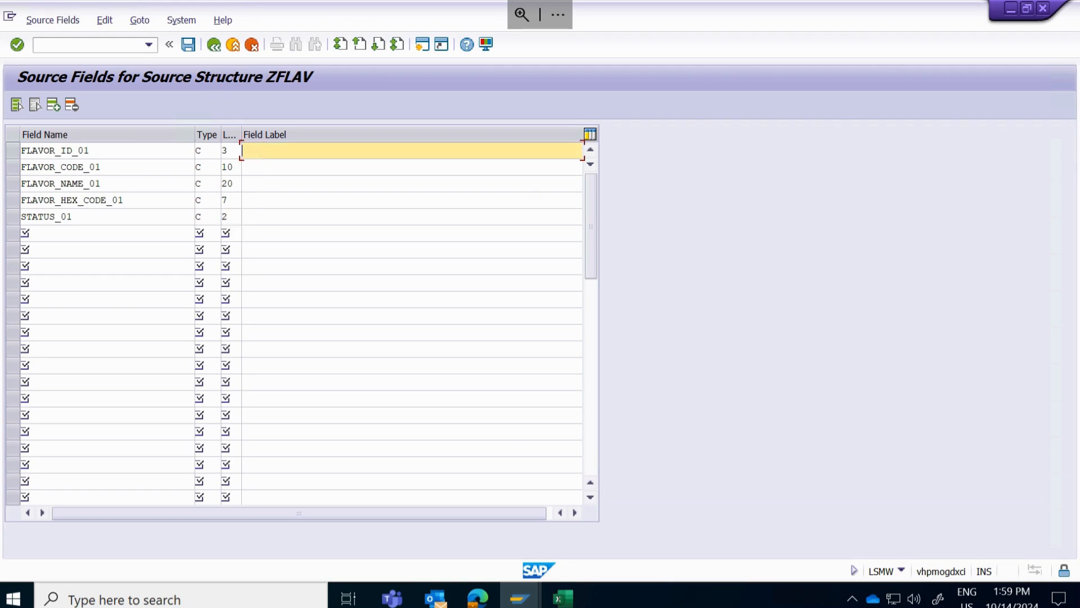
click(564, 601)
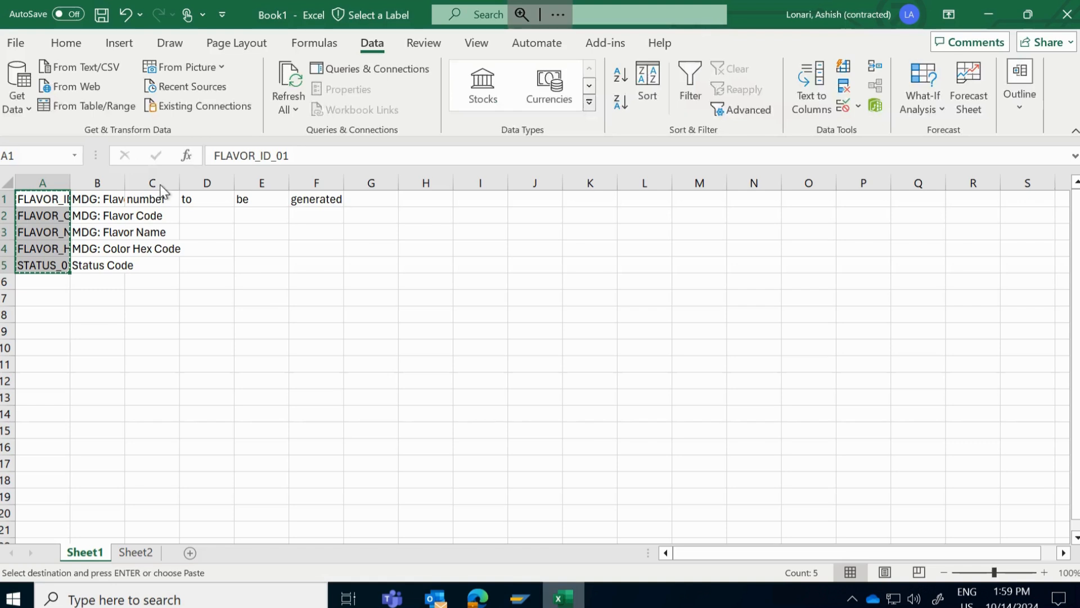
click(107, 199)
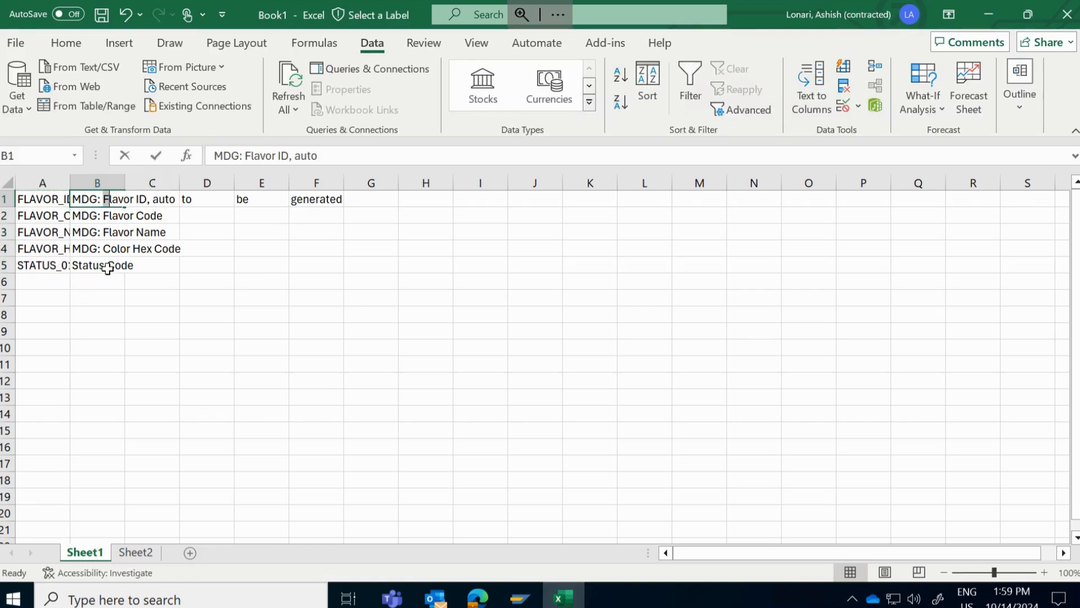
double_click(108, 199)
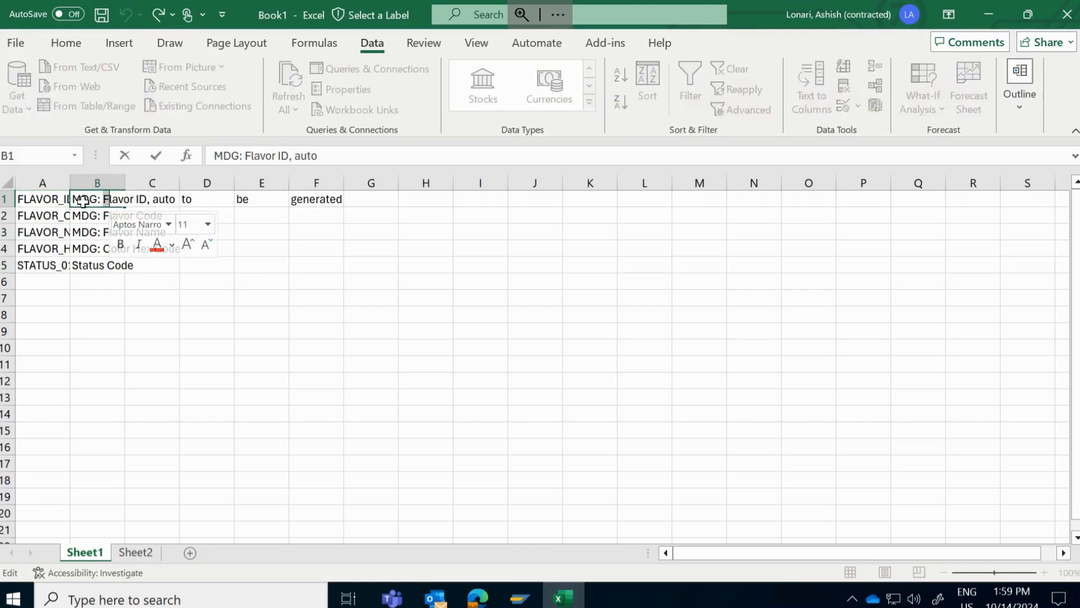
click(207, 328)
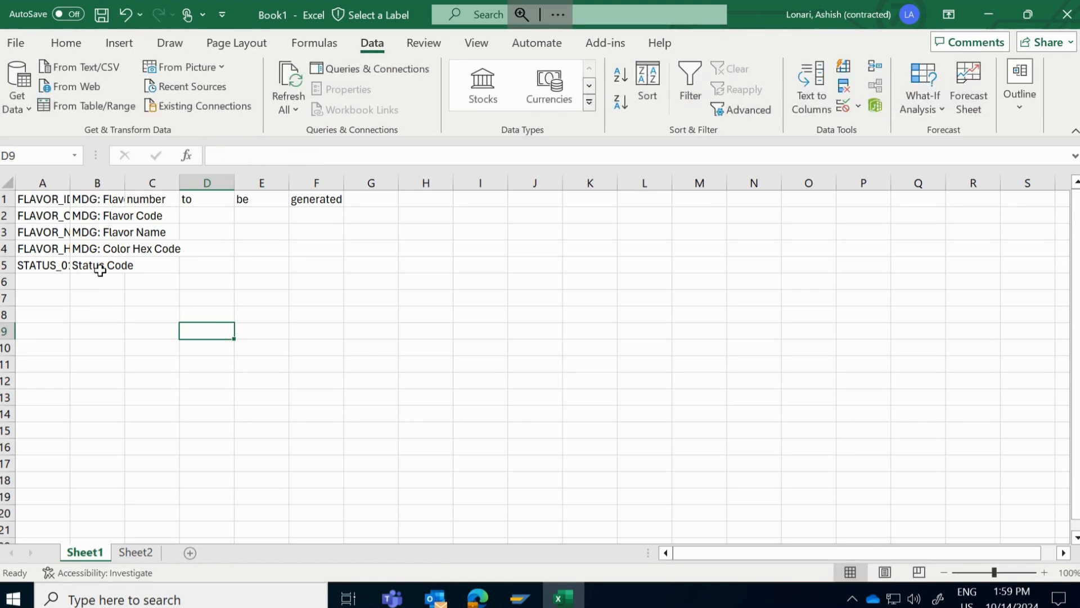
drag(100, 270, 89, 199)
key(ctrl+c)
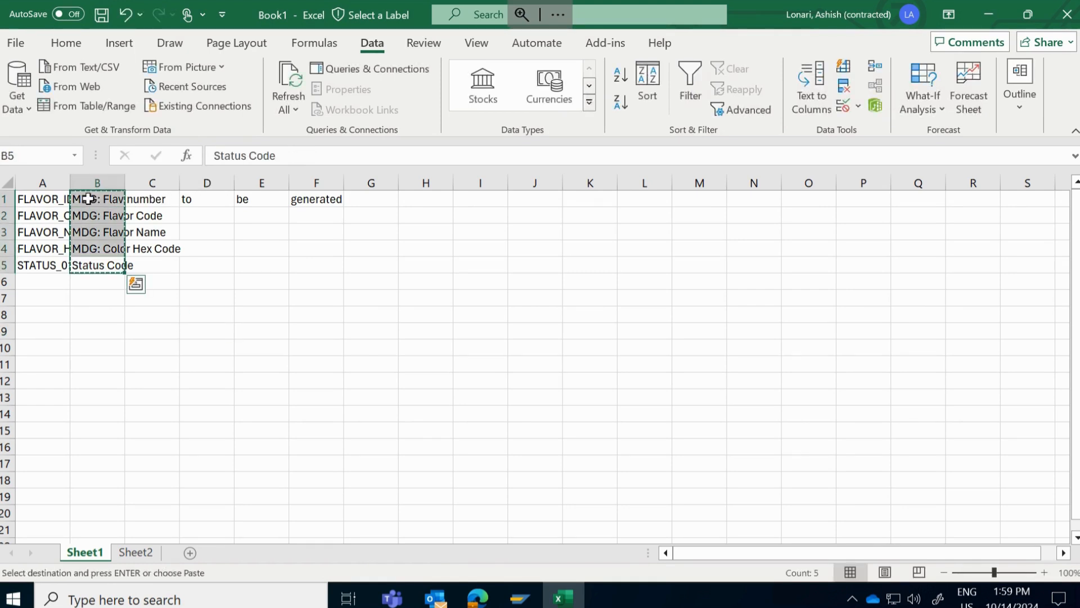
key(alt+Tab)
key(ctrl+v)
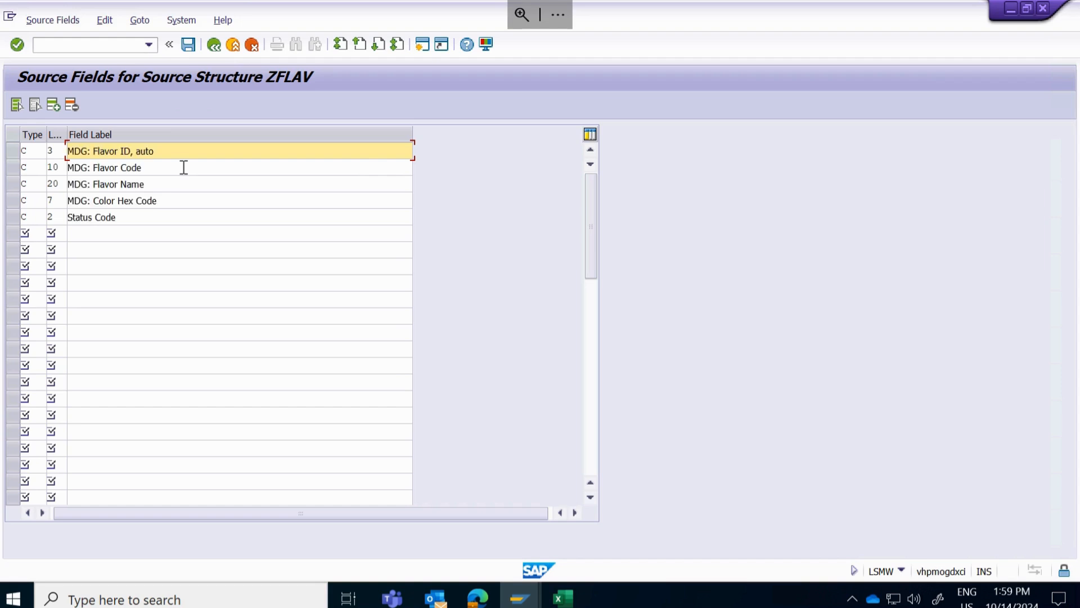
Save the ZFLAV source fields and open the Define Structure Relations step in change mode
click(189, 44)
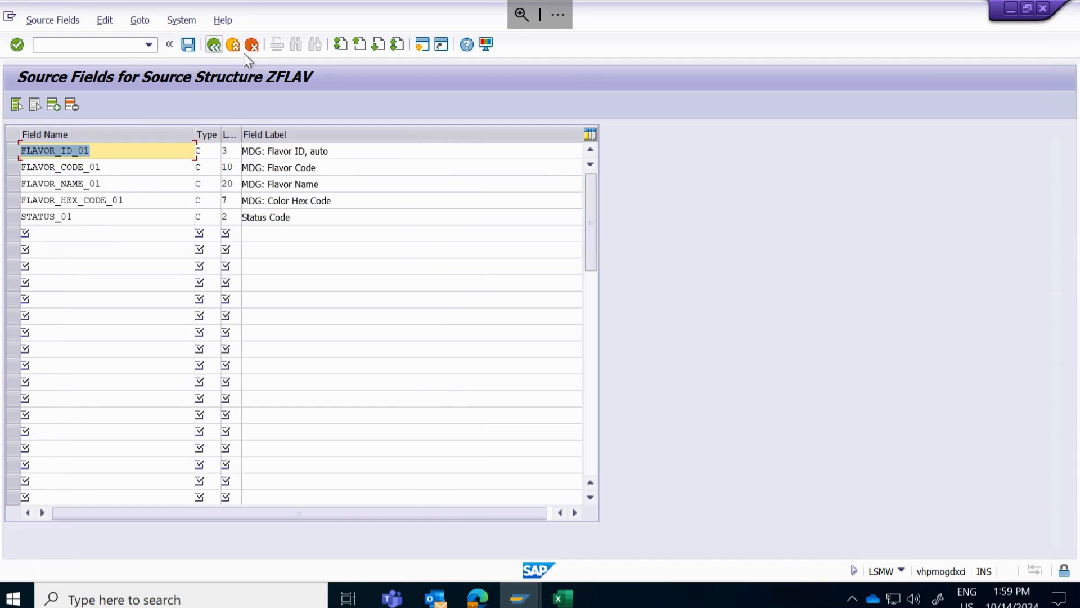
click(213, 45)
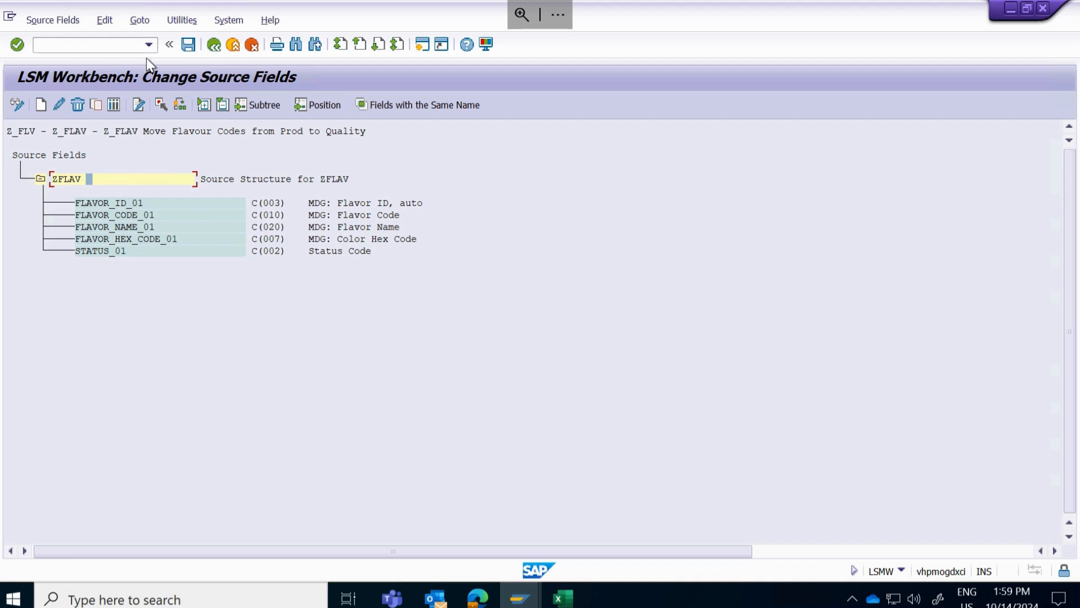
click(189, 45)
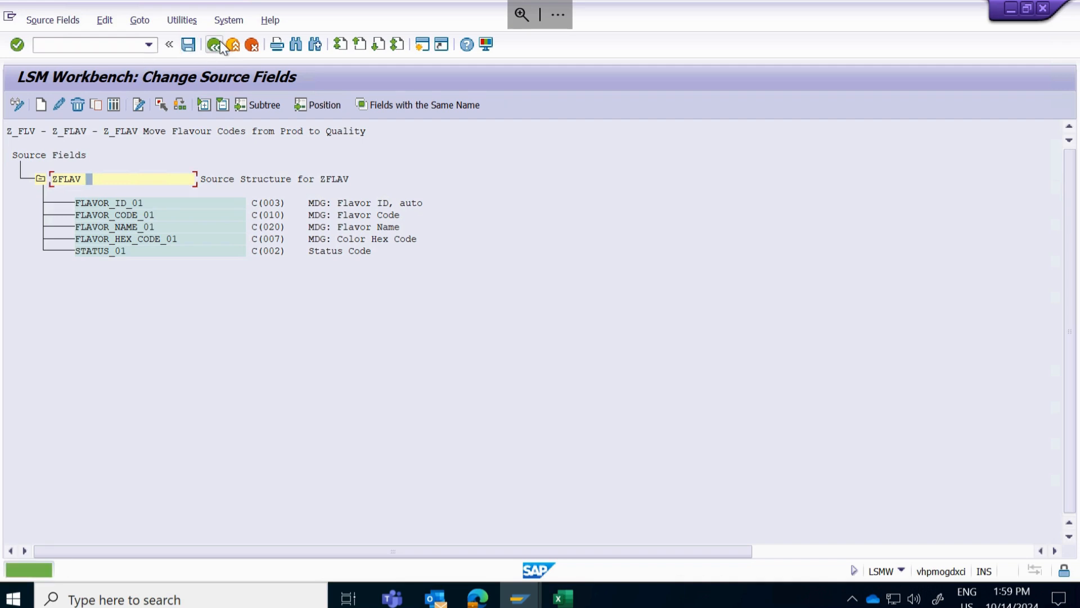
click(214, 45)
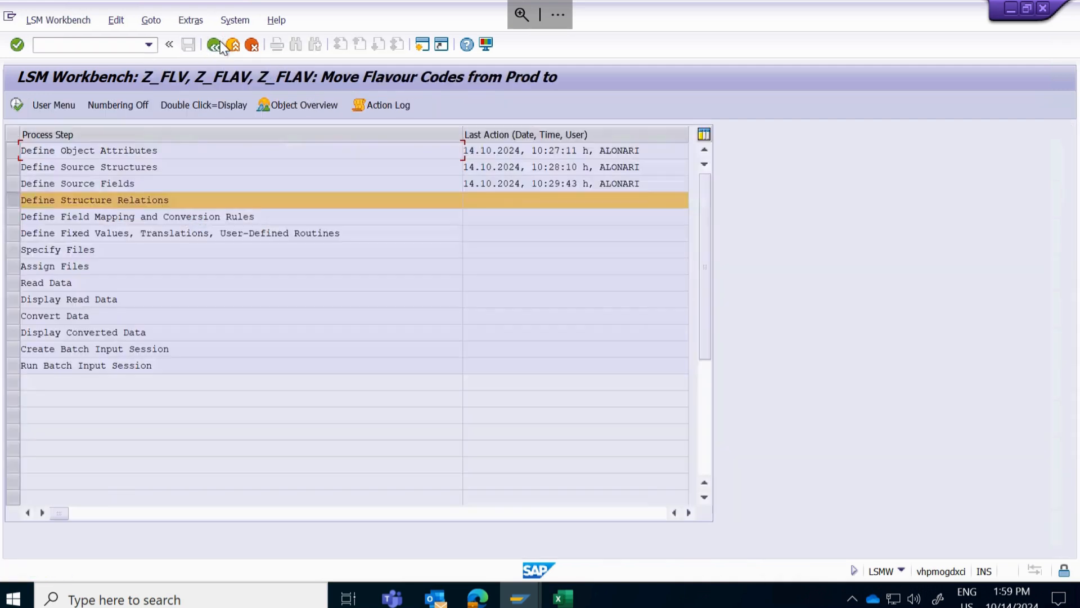
double_click(168, 199)
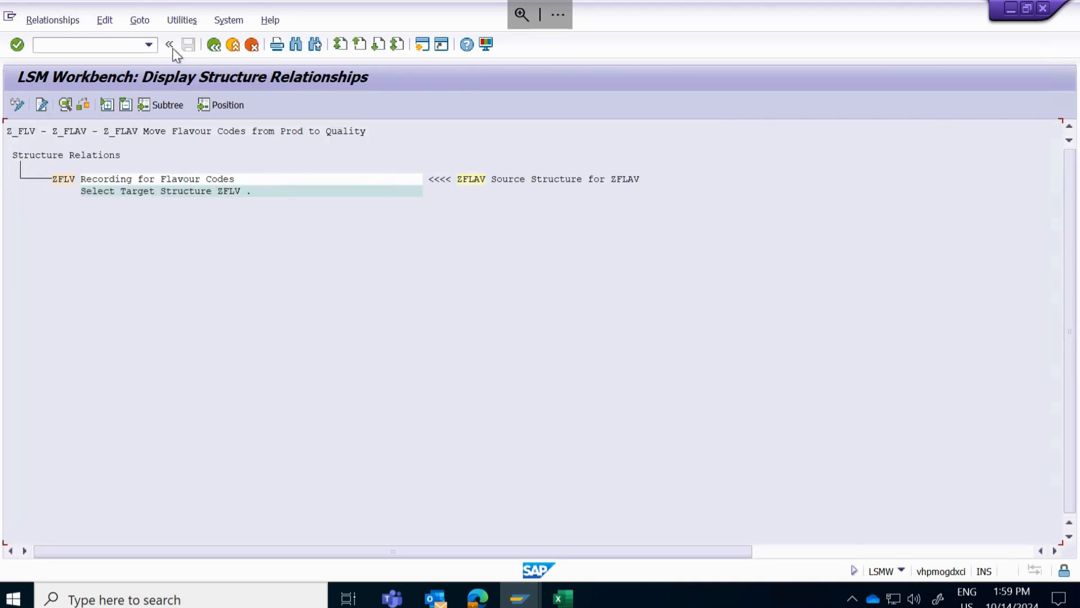
click(12, 107)
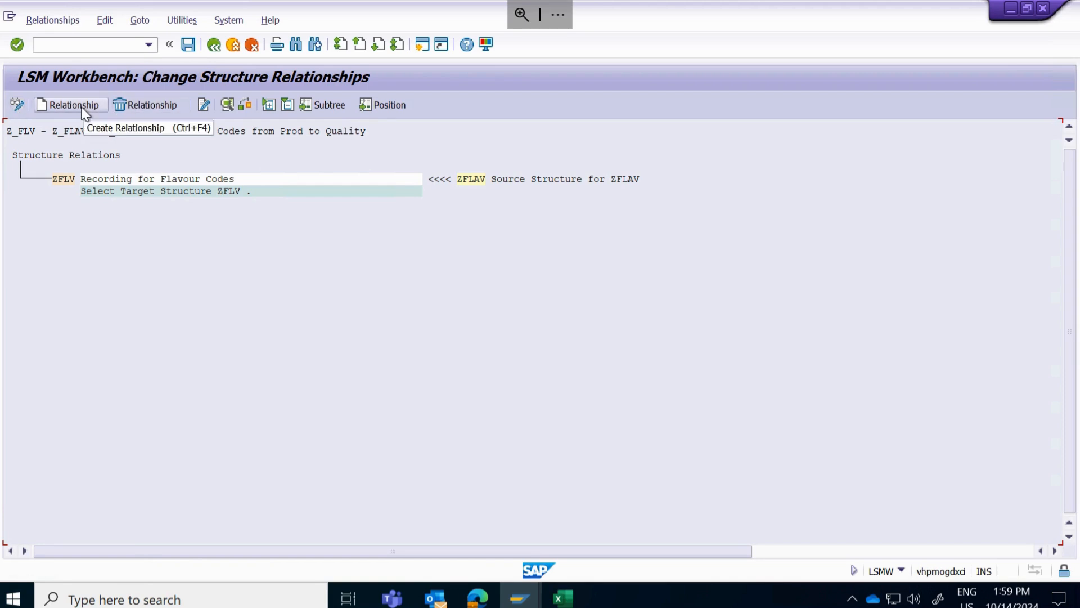
click(192, 18)
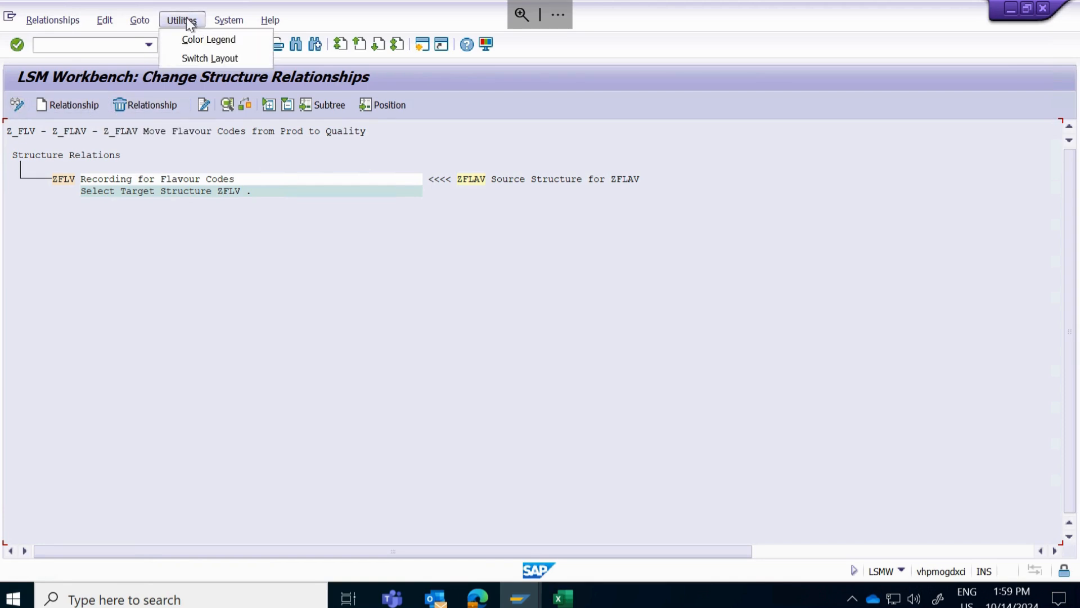
click(139, 21)
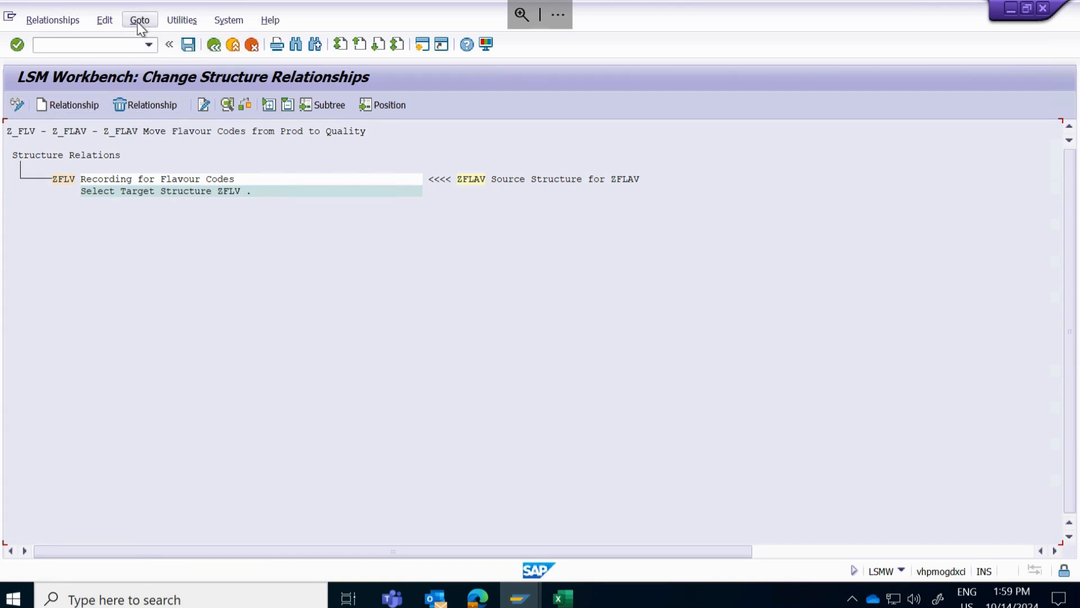
click(108, 18)
click(89, 257)
Try to create a structure relationship for target structure ZFLV
click(67, 109)
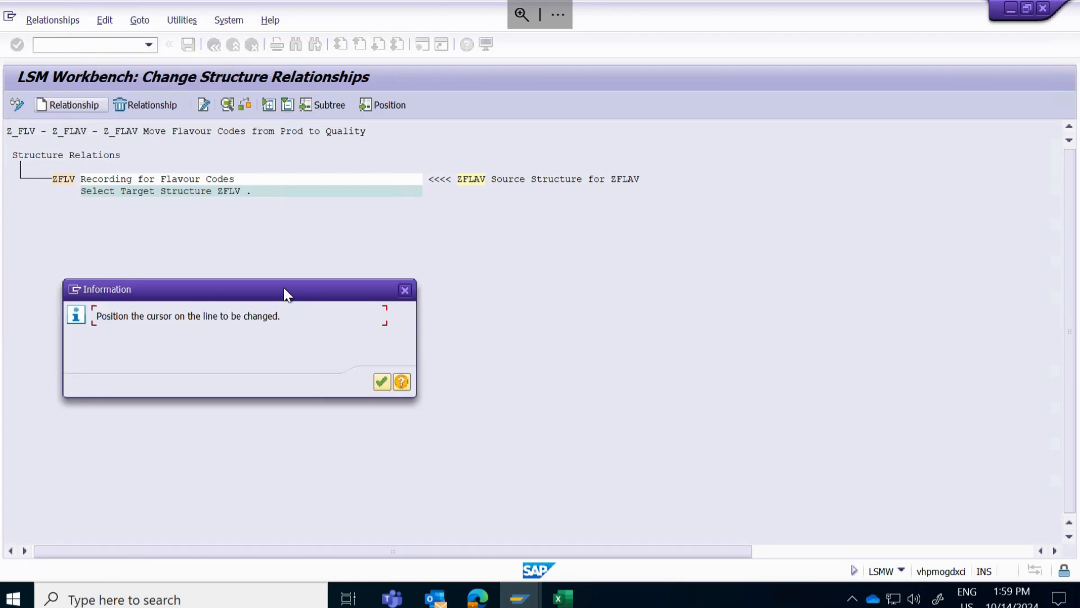
click(383, 383)
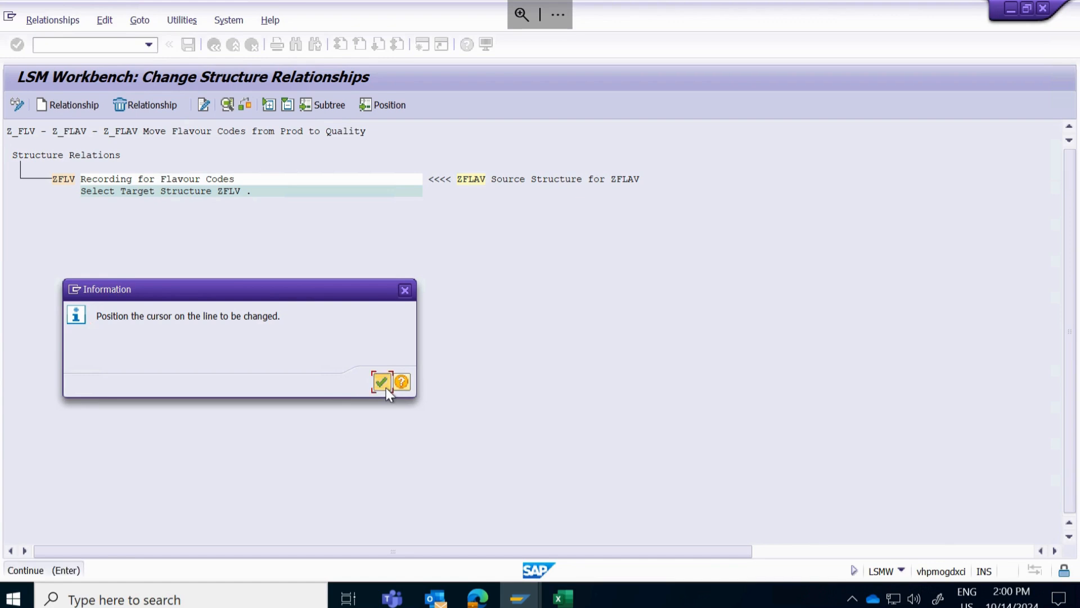
click(67, 178)
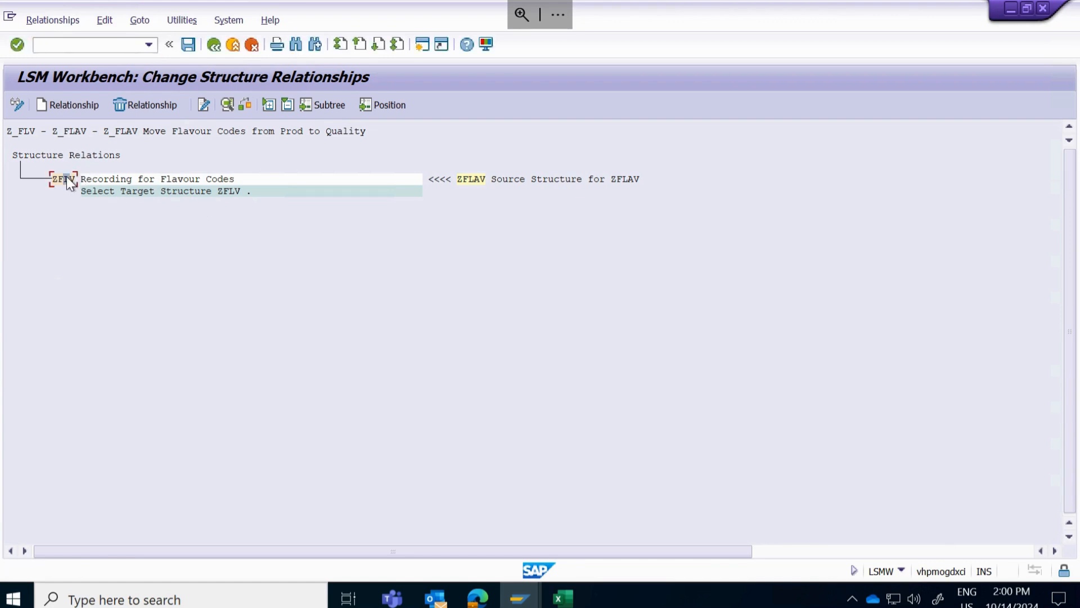
click(69, 109)
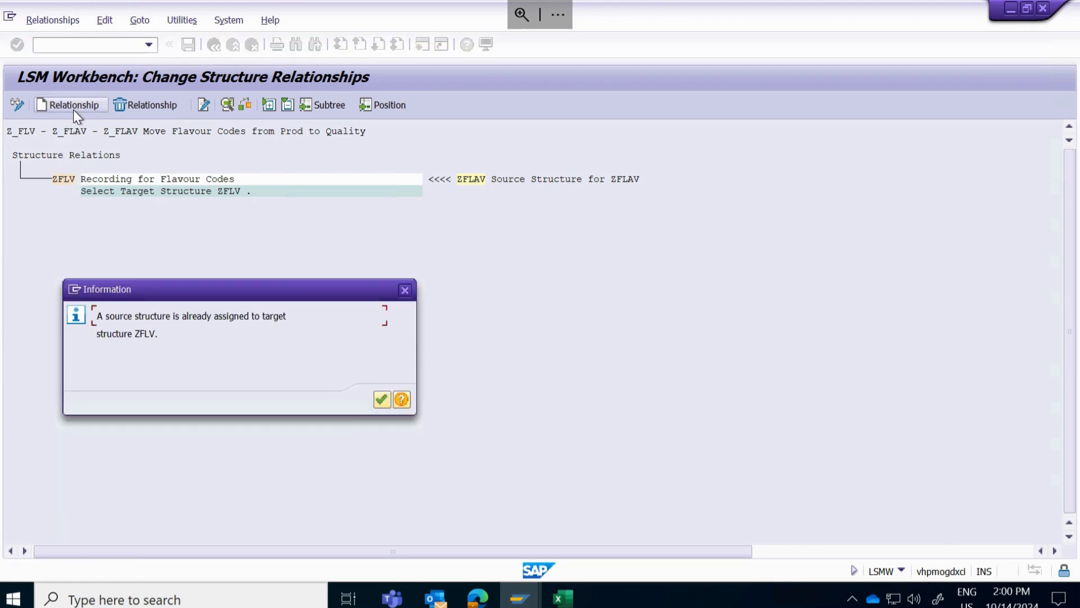
click(381, 400)
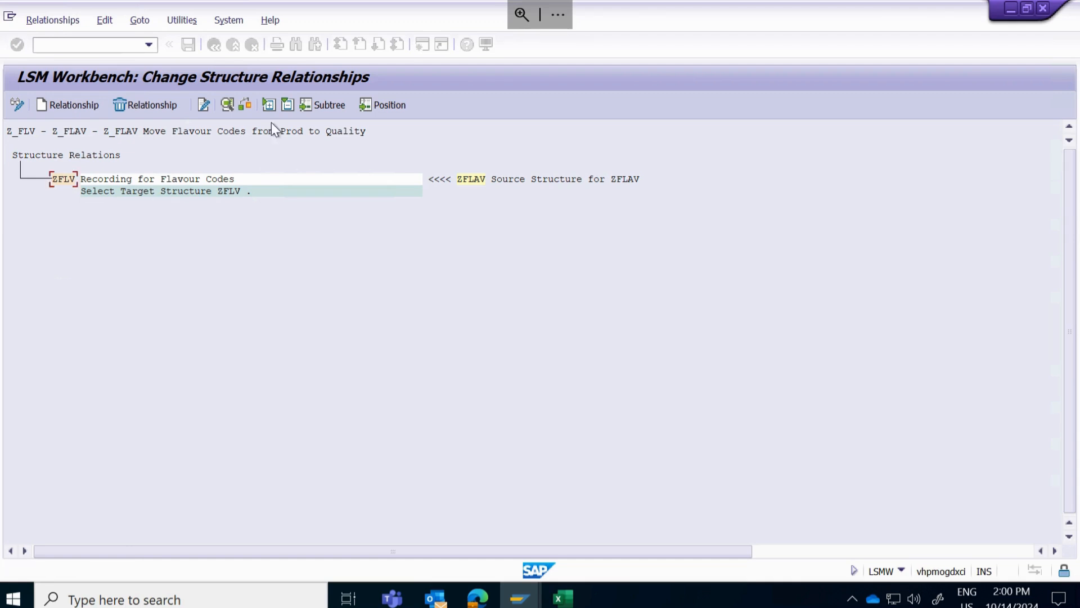
Save the structure relationships and open the Define Field Mapping and Conversion Rules step in change mode
click(187, 45)
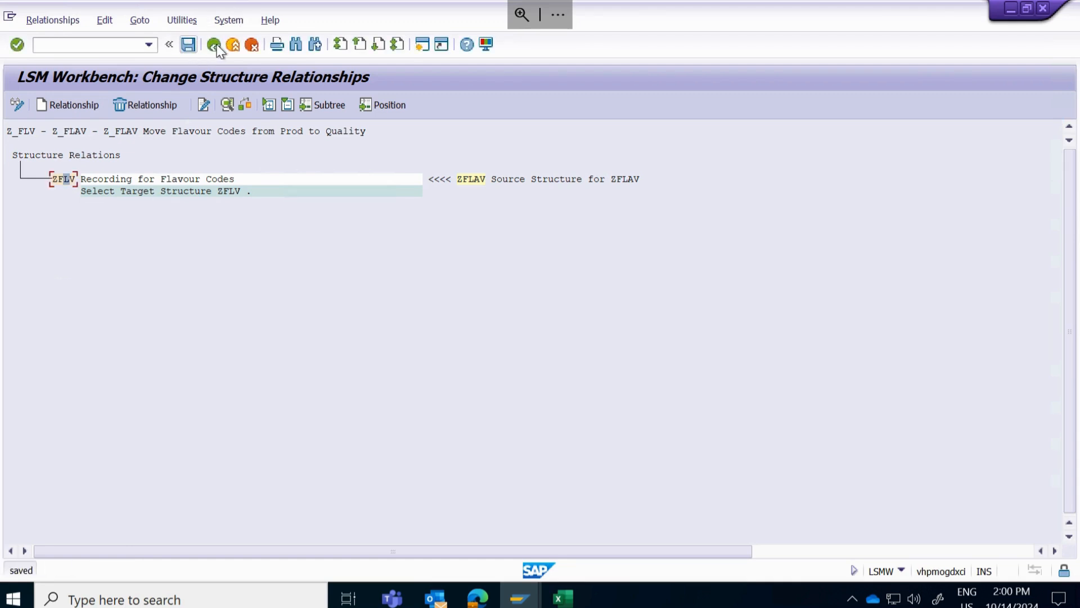
click(214, 45)
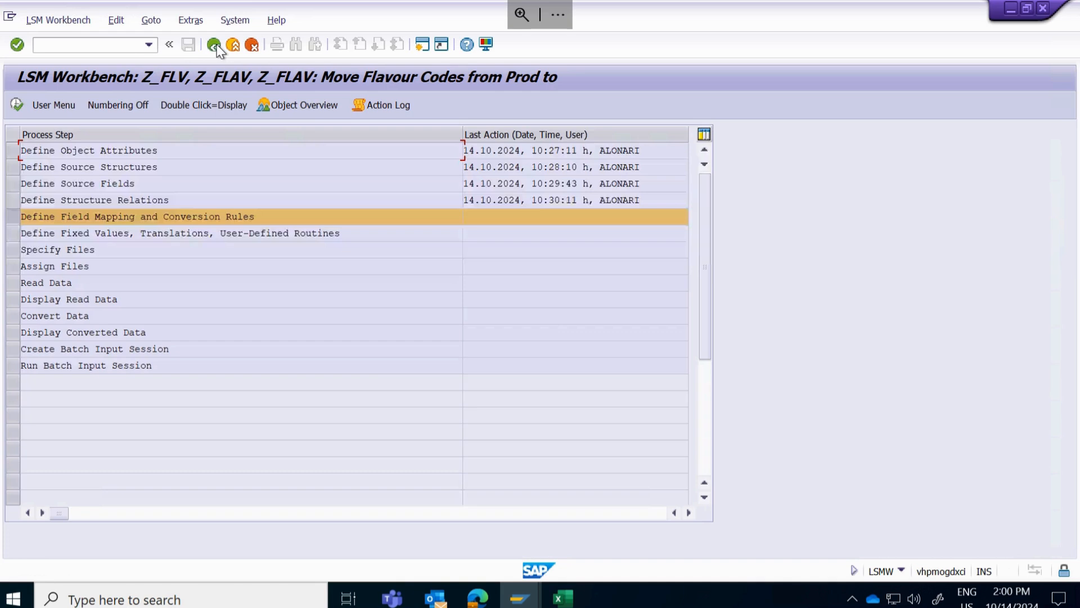
double_click(150, 217)
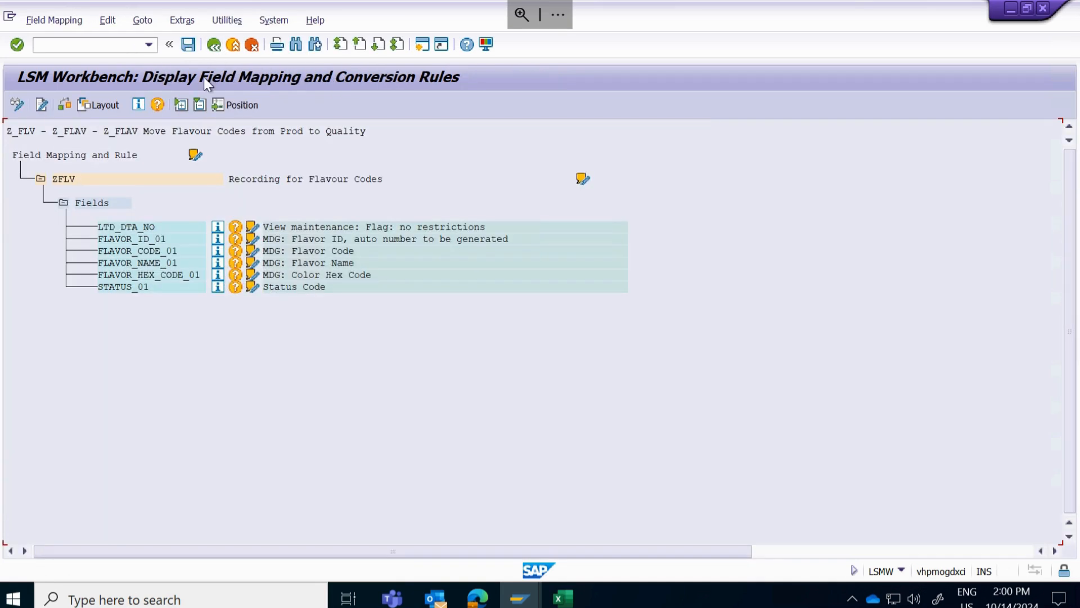
click(17, 104)
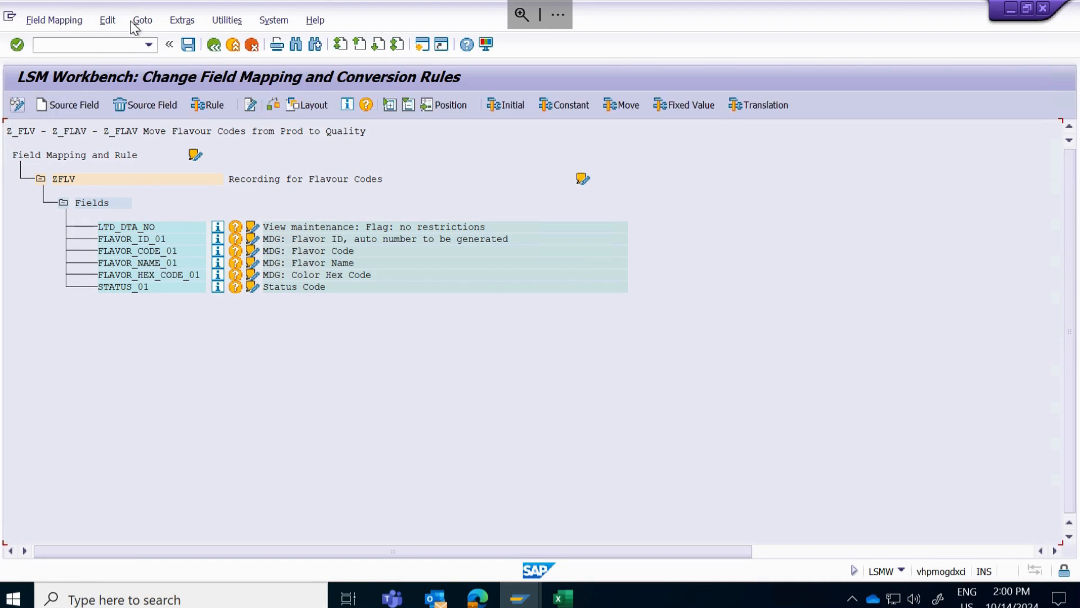
Start auto-field mapping for all target fields, matching fields with the same name by the Transfer (MOVE) rule with confirmation
click(177, 22)
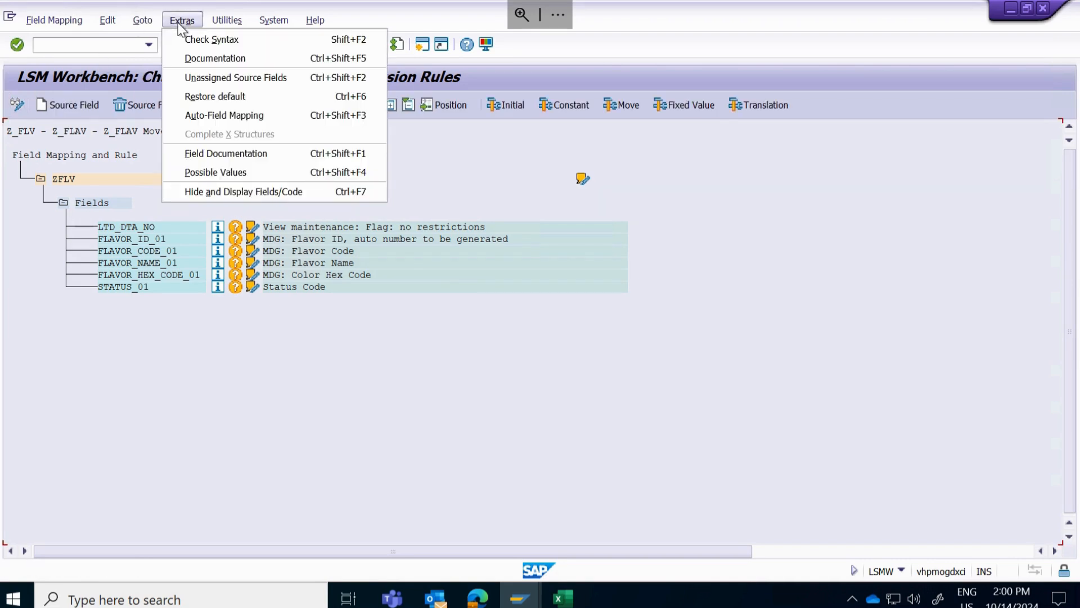
click(224, 116)
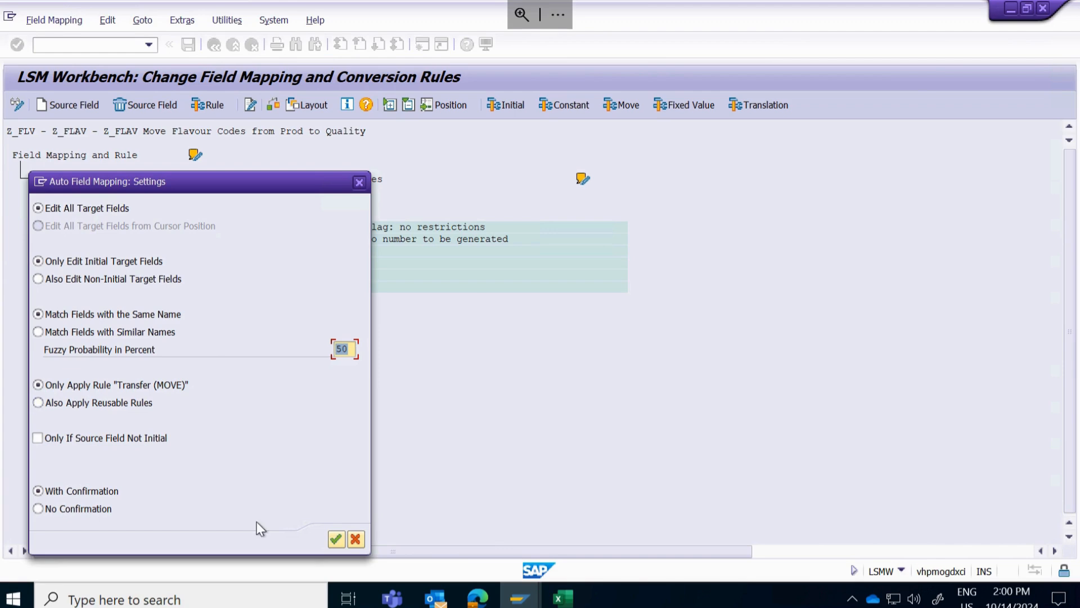
click(340, 542)
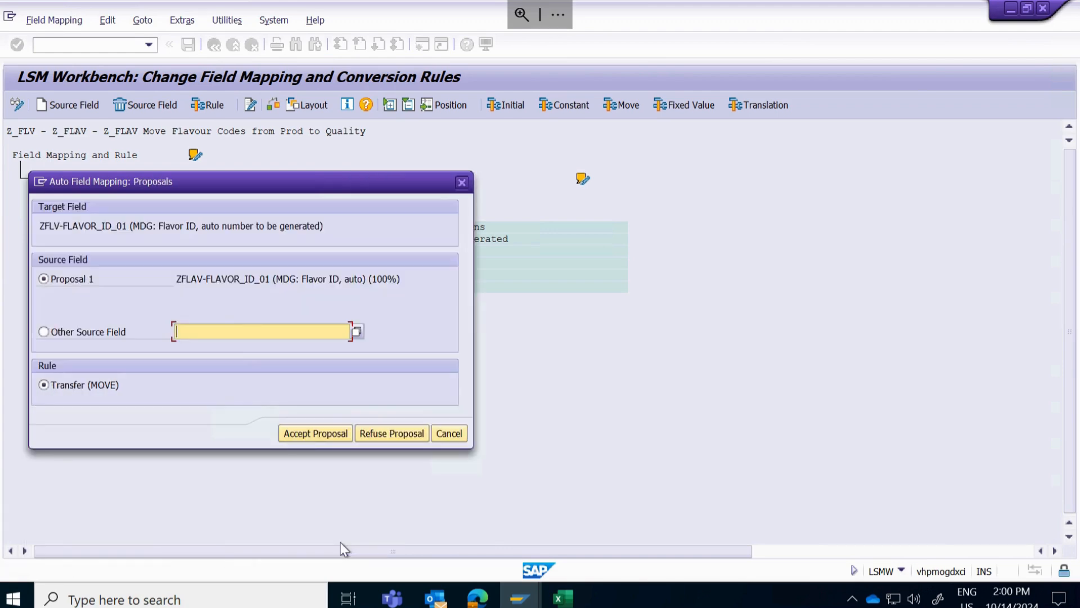
Accept the auto-mapping proposals for the ZFLV target fields, from FLAVOR_ID_01 through STATUS_01, using the Transfer (MOVE) rule
click(312, 436)
click(312, 435)
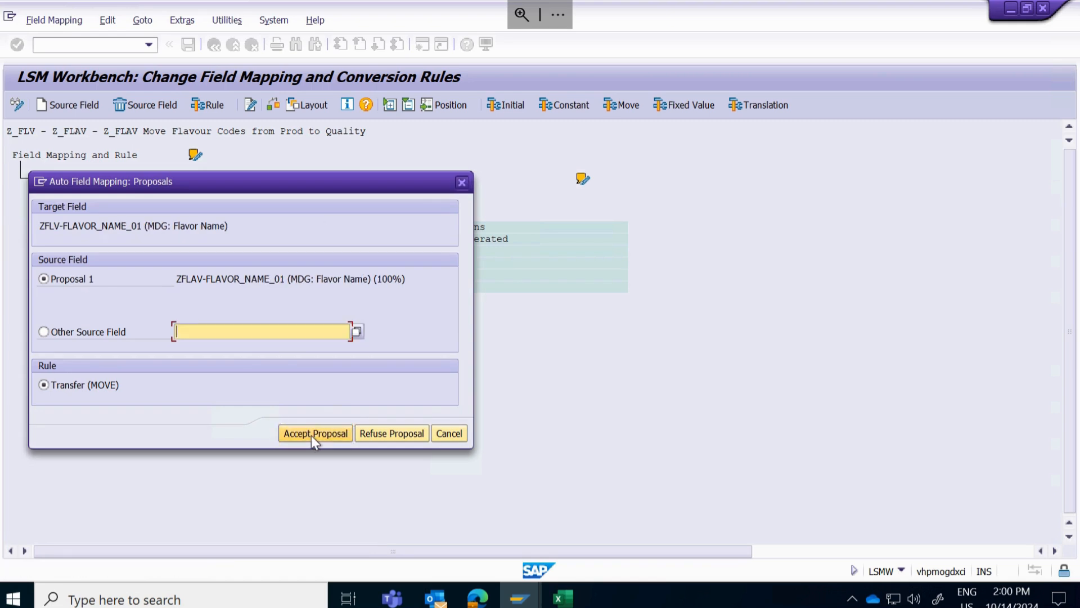
click(311, 435)
click(312, 435)
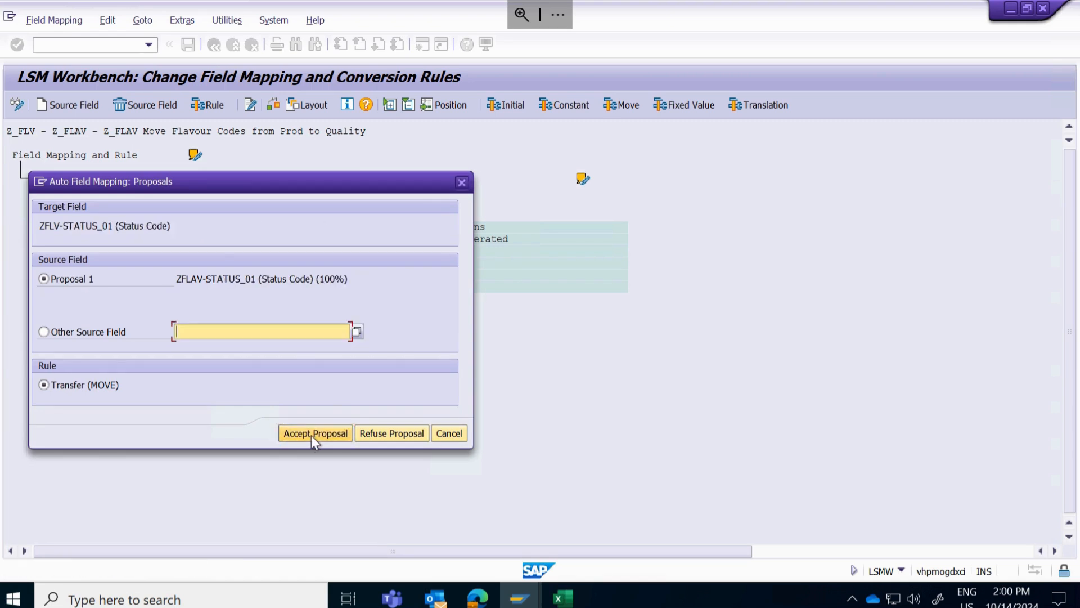
click(312, 436)
click(382, 383)
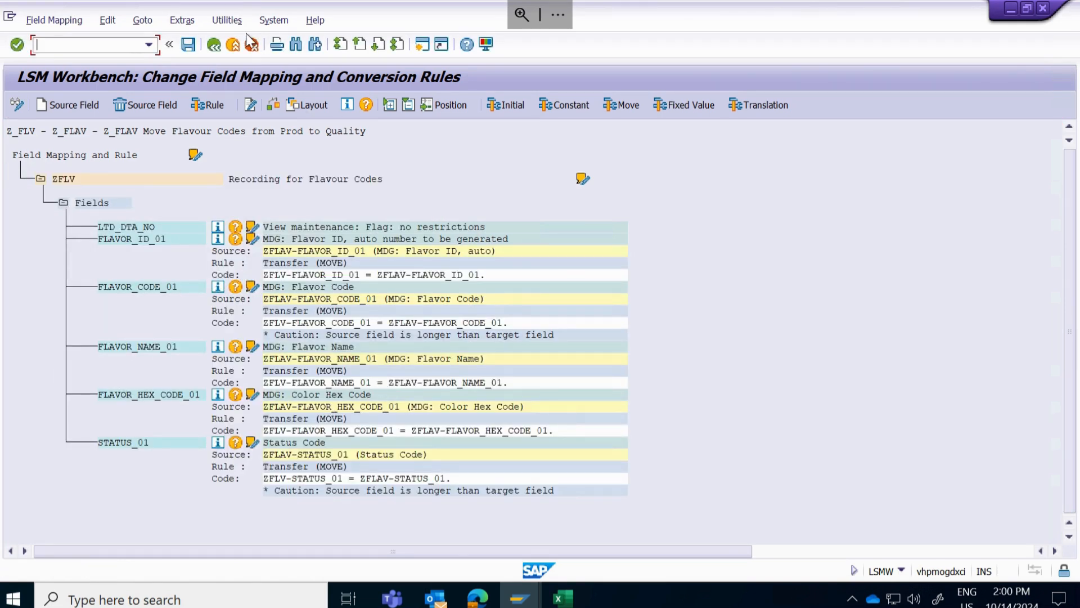
Save the field mapping and conversion rules and return to the process step list
click(188, 46)
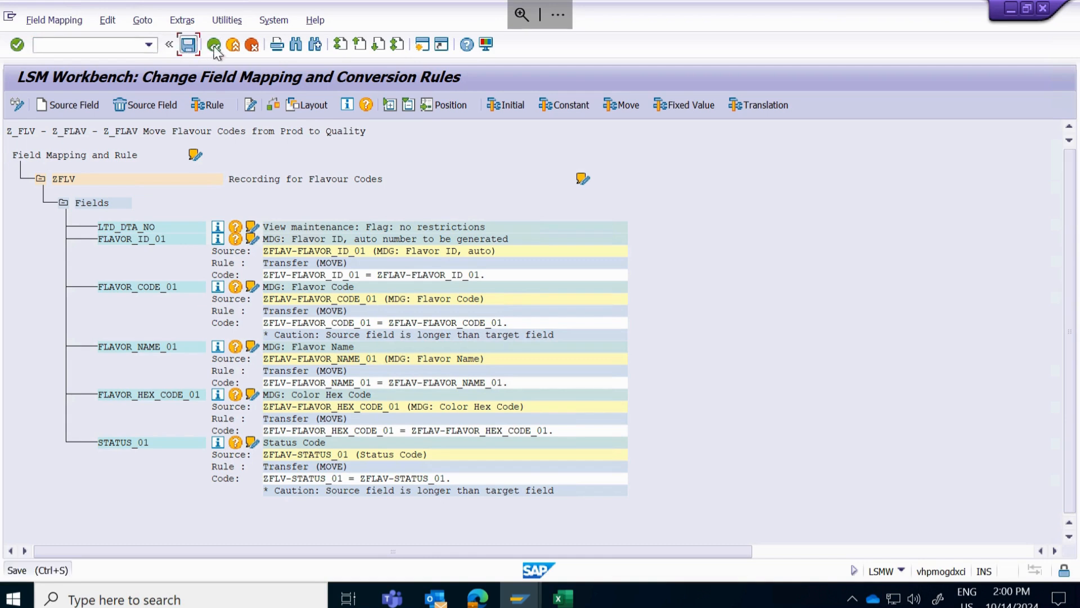
click(215, 46)
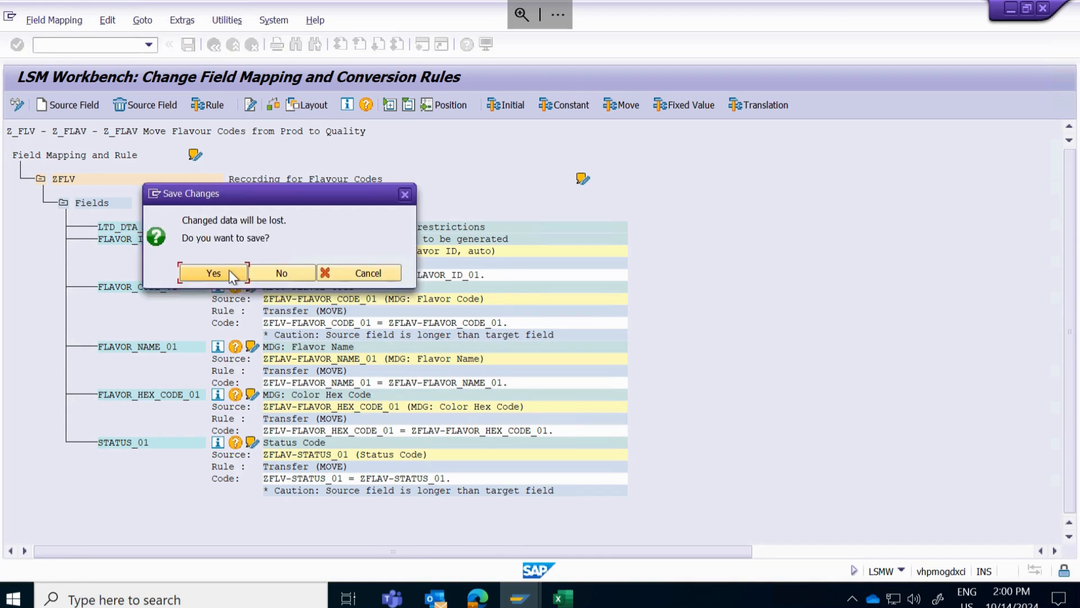
click(214, 273)
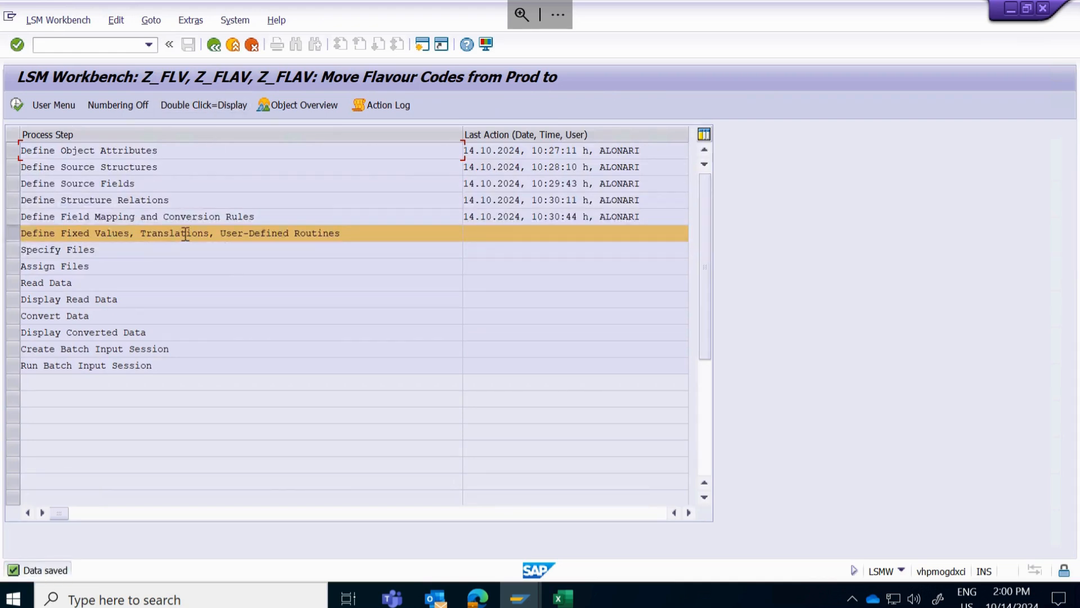
Check the Fixed Values, Translations, User-Defined Routines step, and open Specify Files with the PC (Frontend) legacy data entry selected
double_click(180, 233)
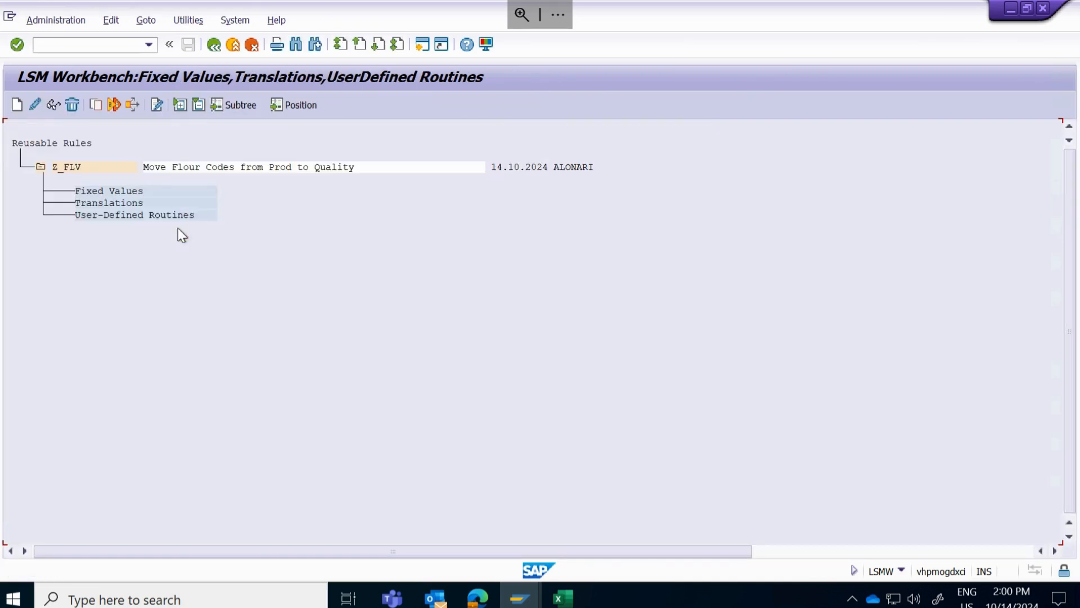
click(213, 45)
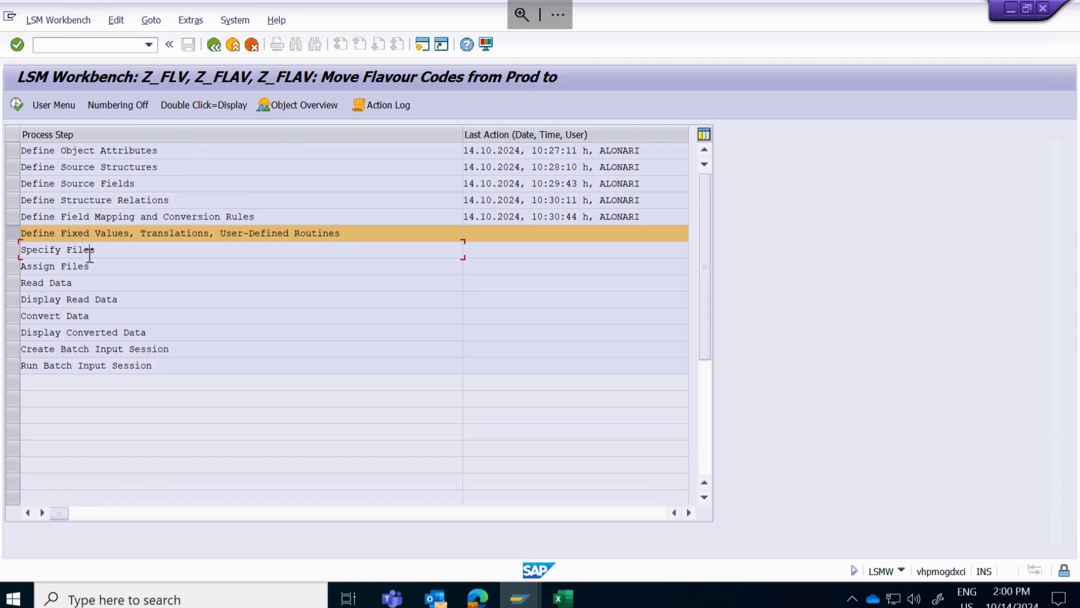
double_click(90, 250)
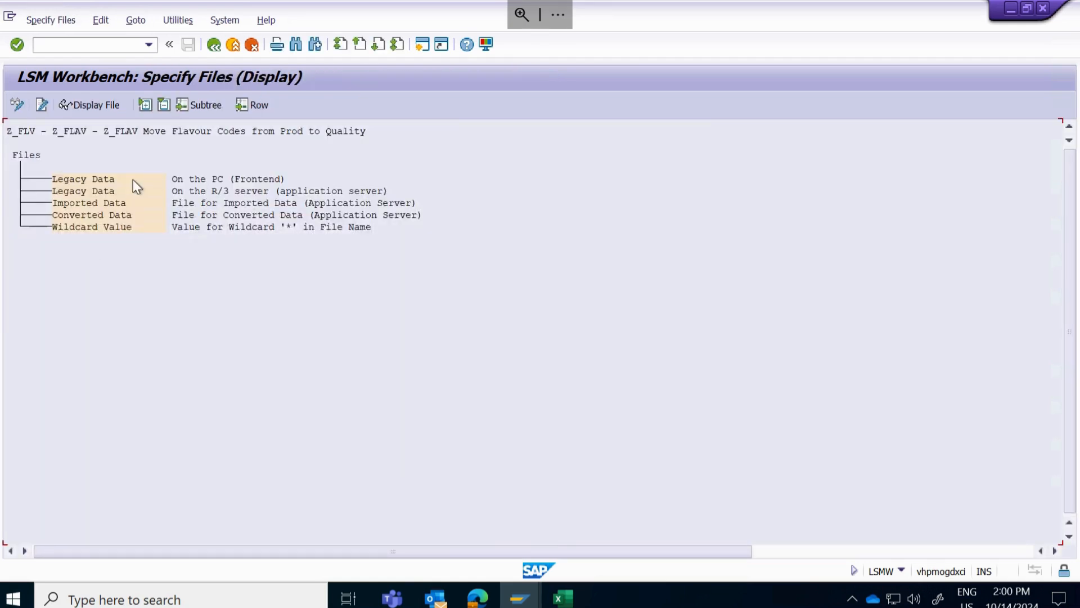
click(106, 181)
Switch to Book1 in Excel and permanently delete Sheet1
click(562, 597)
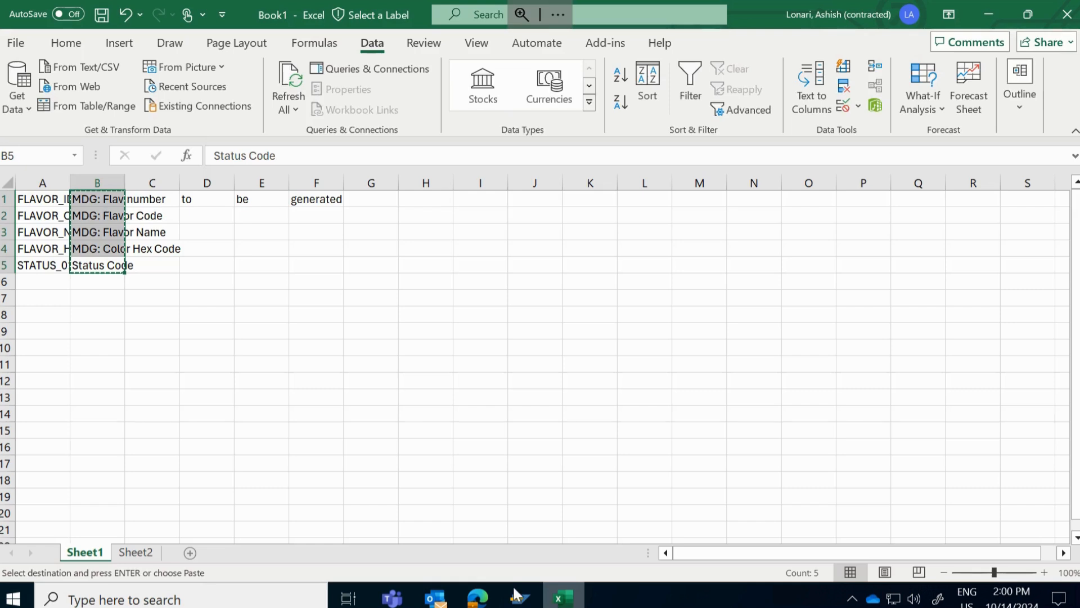
right_click(95, 552)
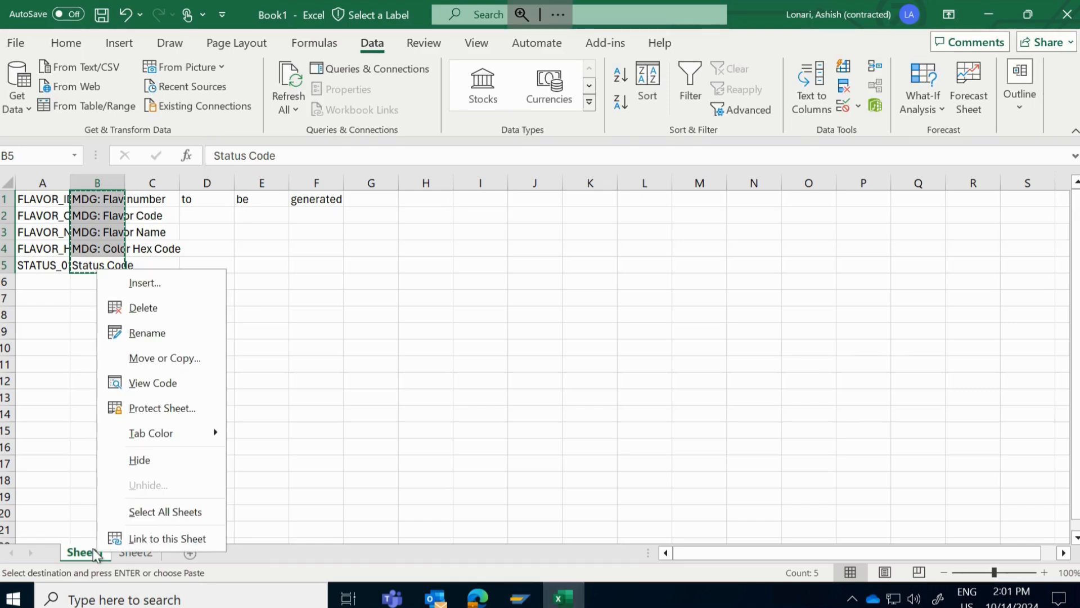
click(157, 307)
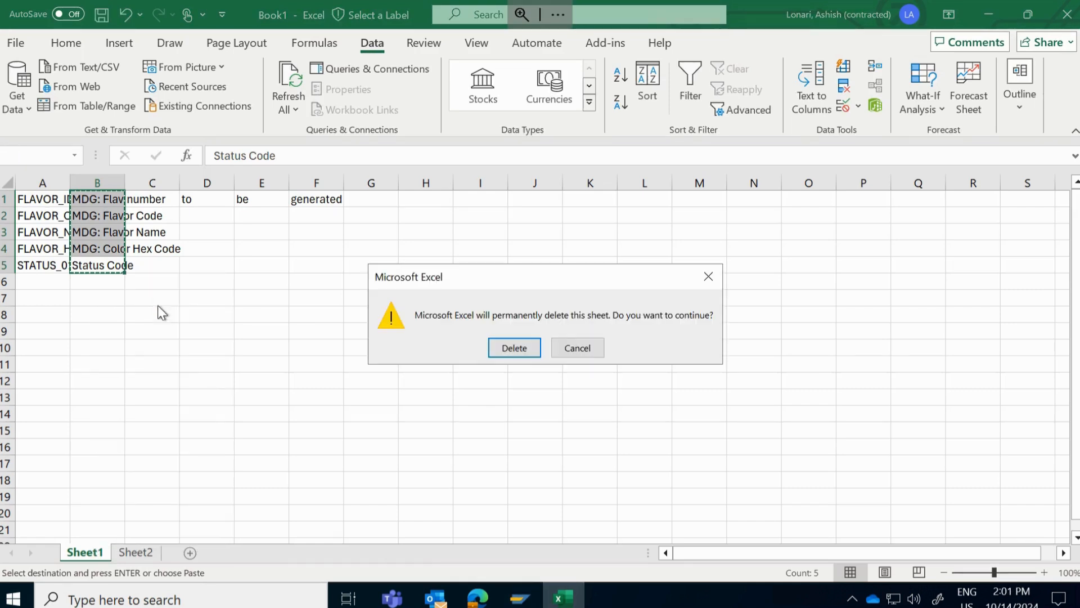
click(518, 347)
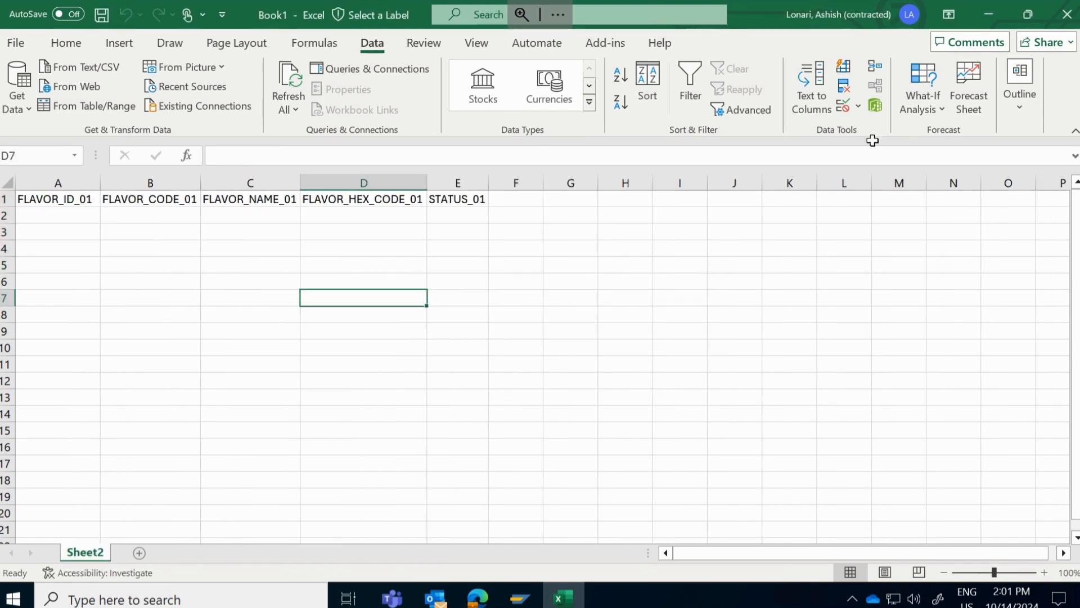
Open ZDGXCO_RRPCSFLAV.XLSX from the desktop and copy the flavour records in A1:E57 of Sheet1
click(991, 6)
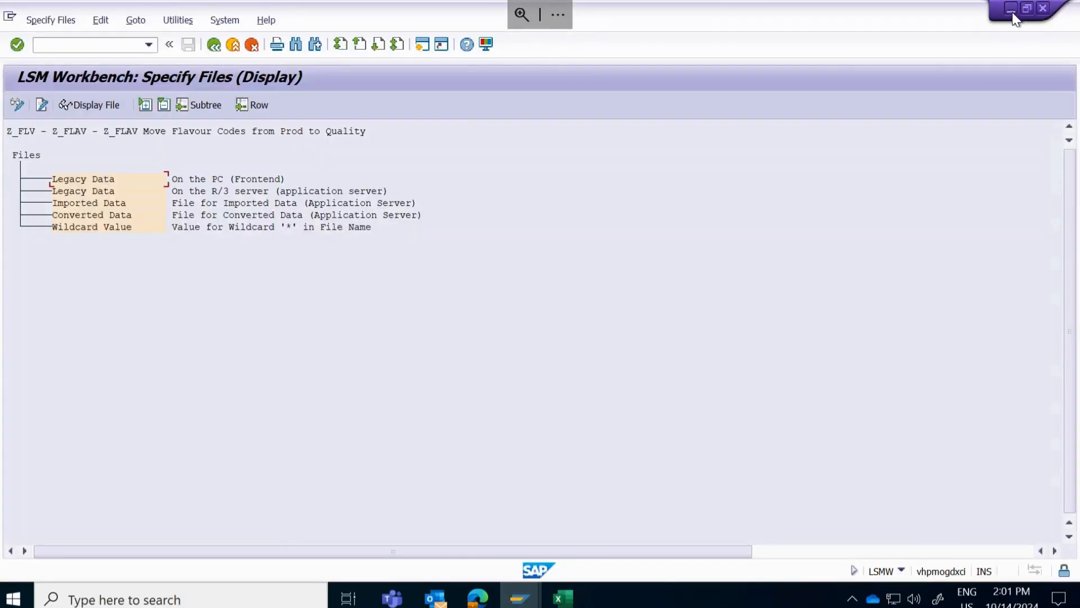
click(1011, 12)
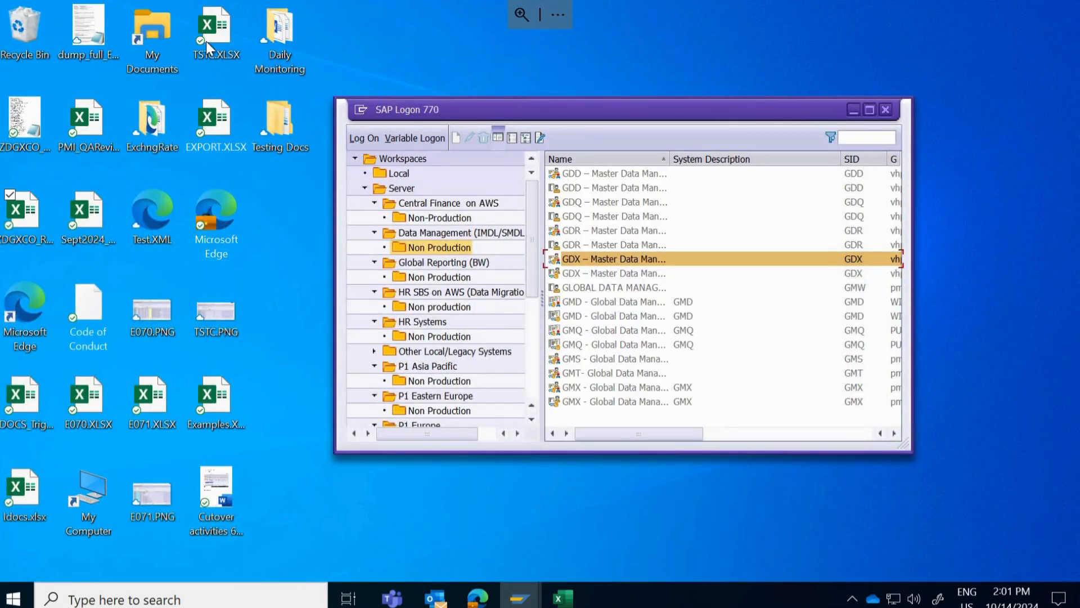
double_click(31, 231)
key(Left)
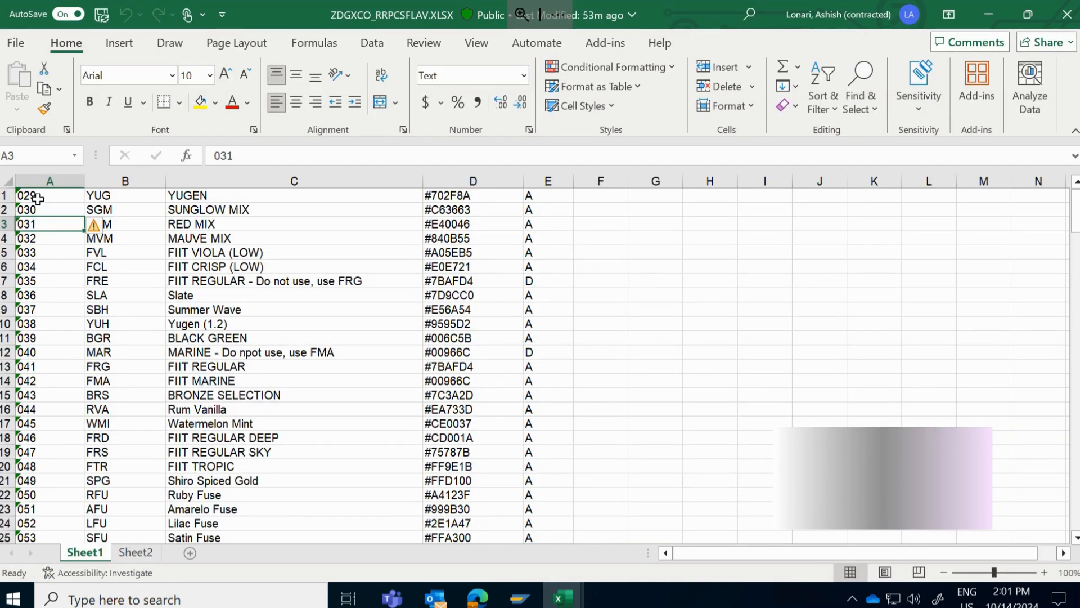
drag(37, 198, 543, 459)
key(ctrl+c)
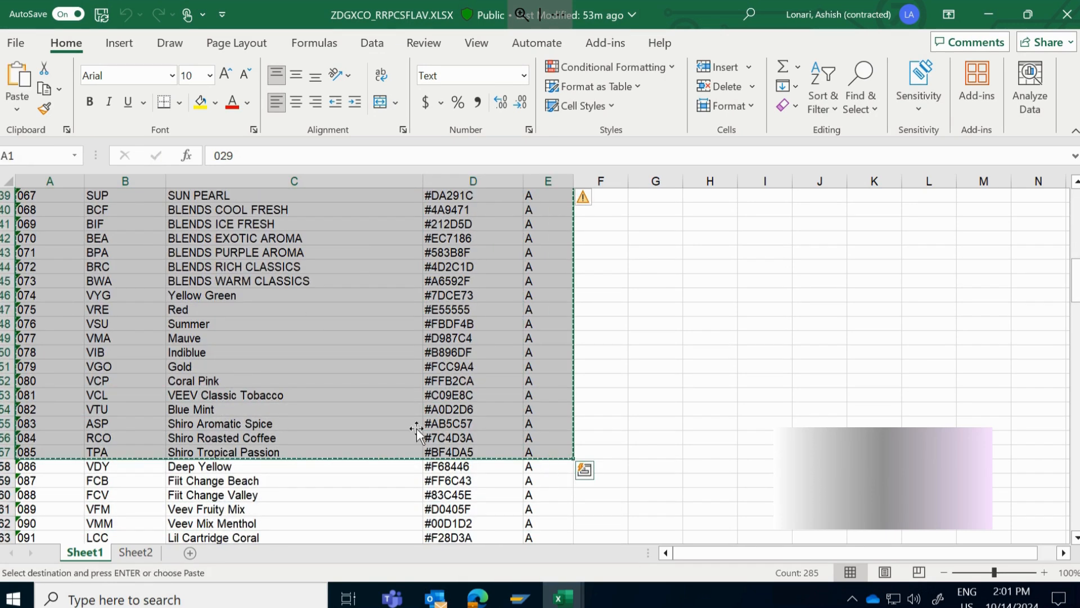
scroll(286, 377, up, 13)
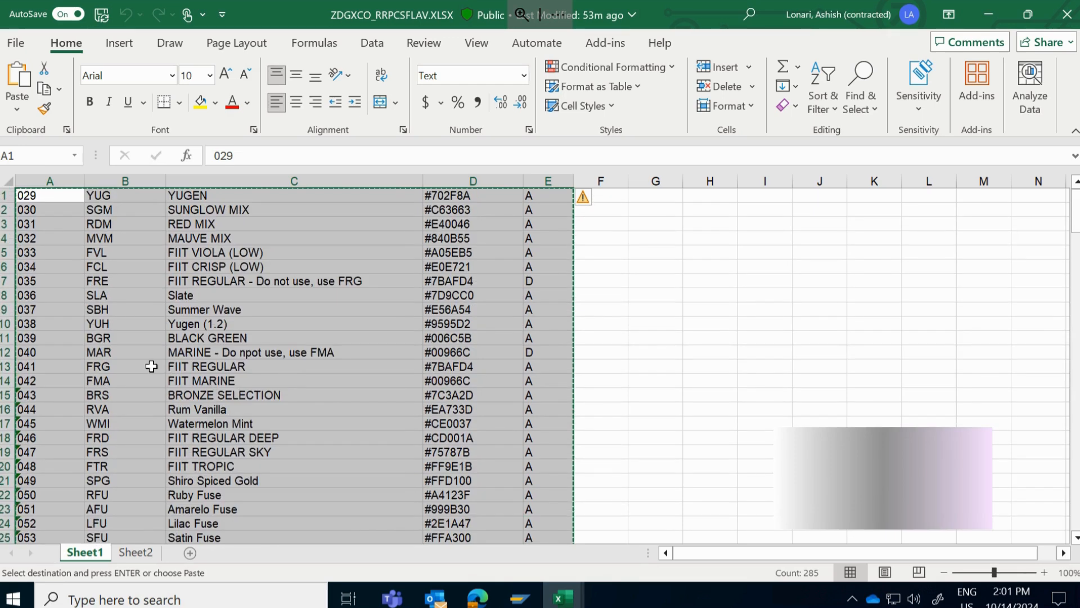
scroll(151, 366, down, 6)
scroll(151, 366, down, 12)
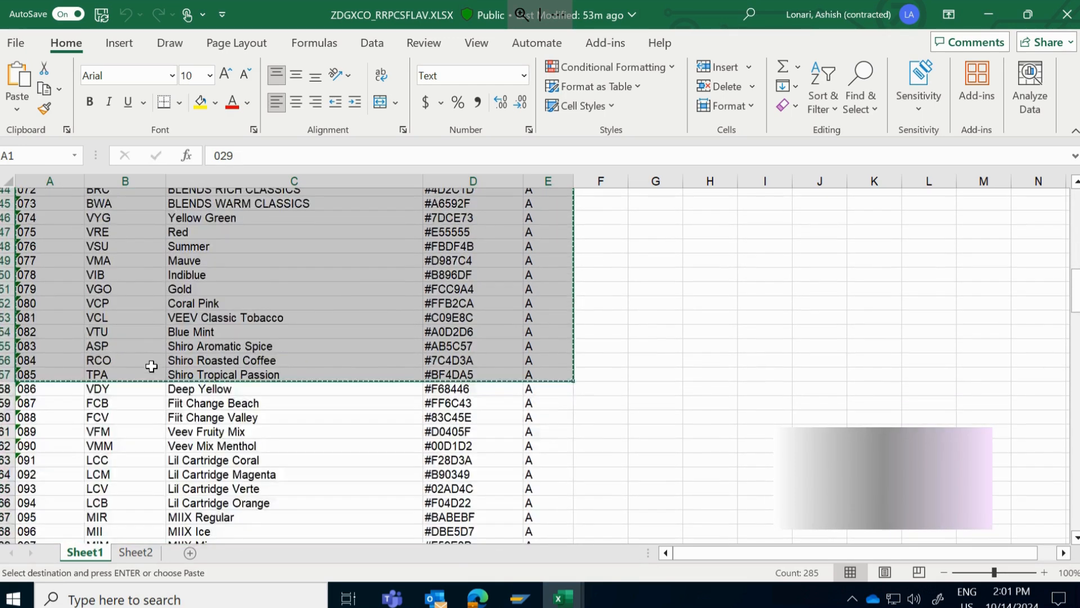
Paste the copied flavour records into Sheet2 of Book1 starting at cell A2, below the field name headers
click(989, 14)
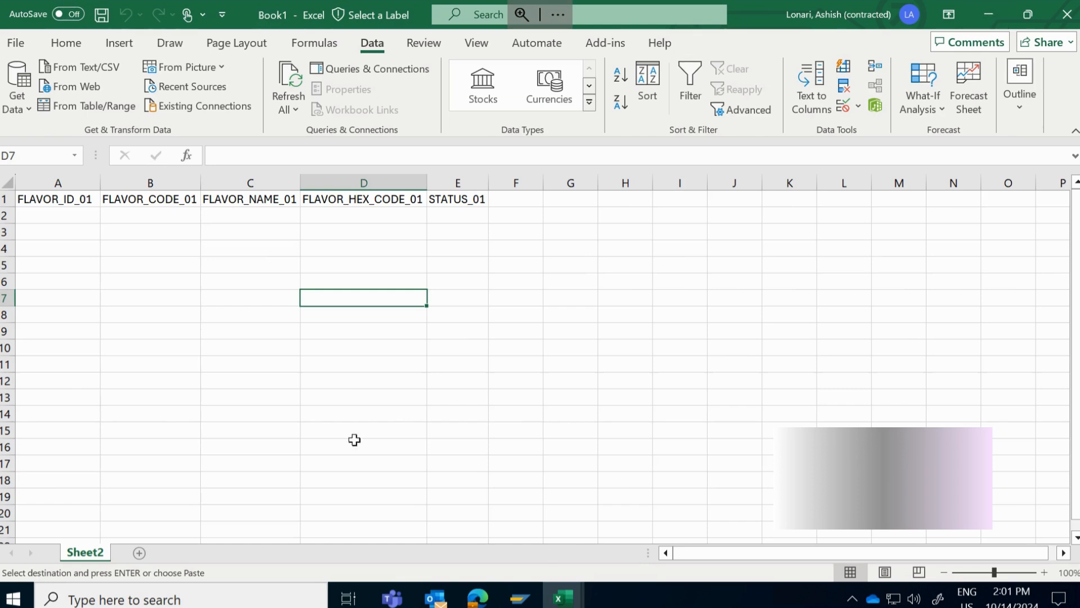
click(30, 212)
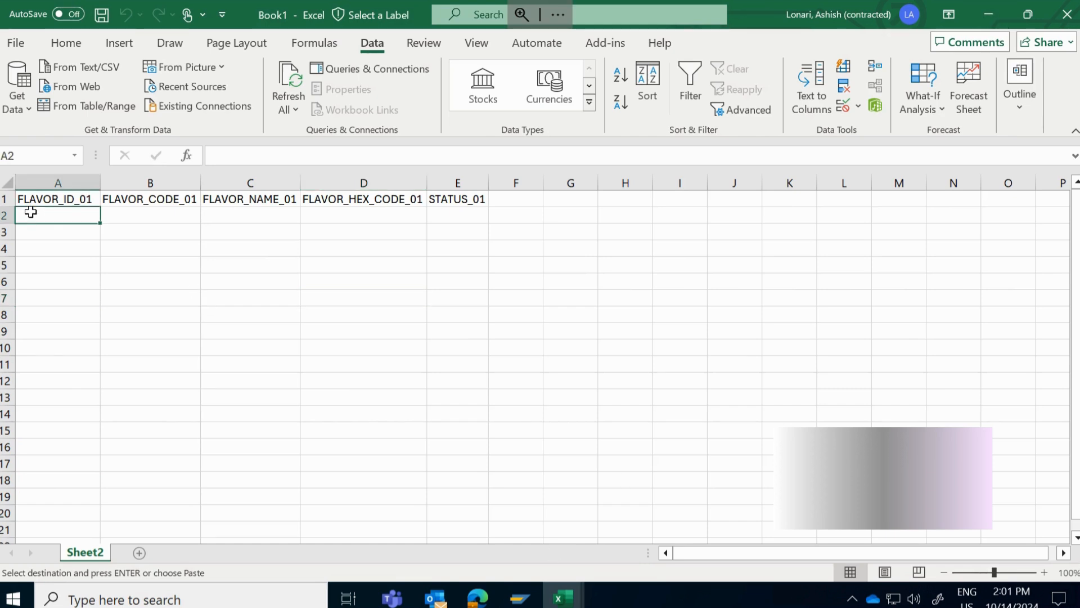
key(ctrl+v)
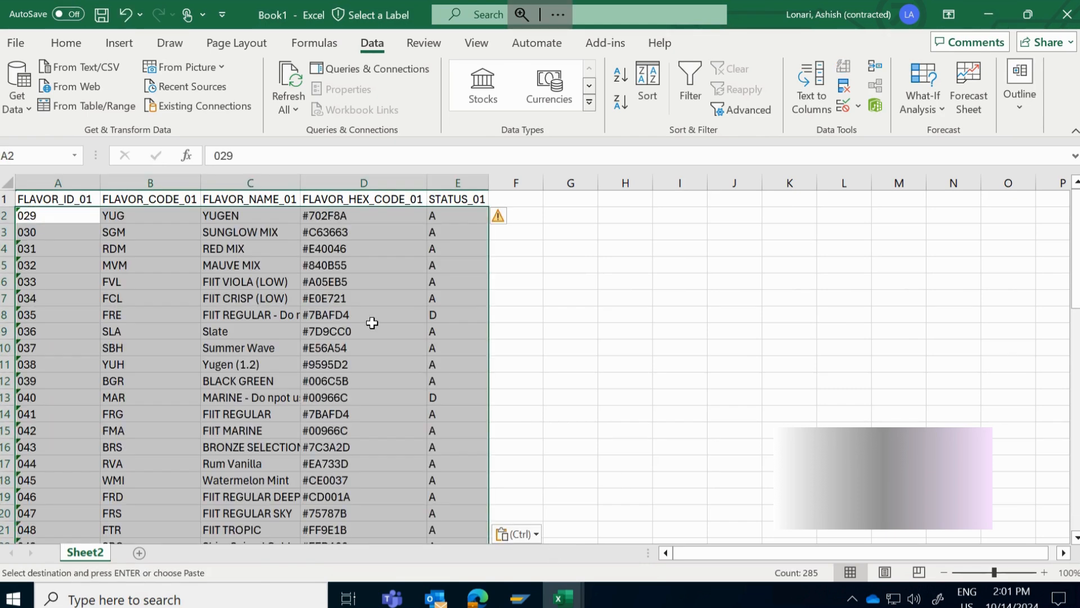
click(661, 320)
scroll(390, 304, down, 6)
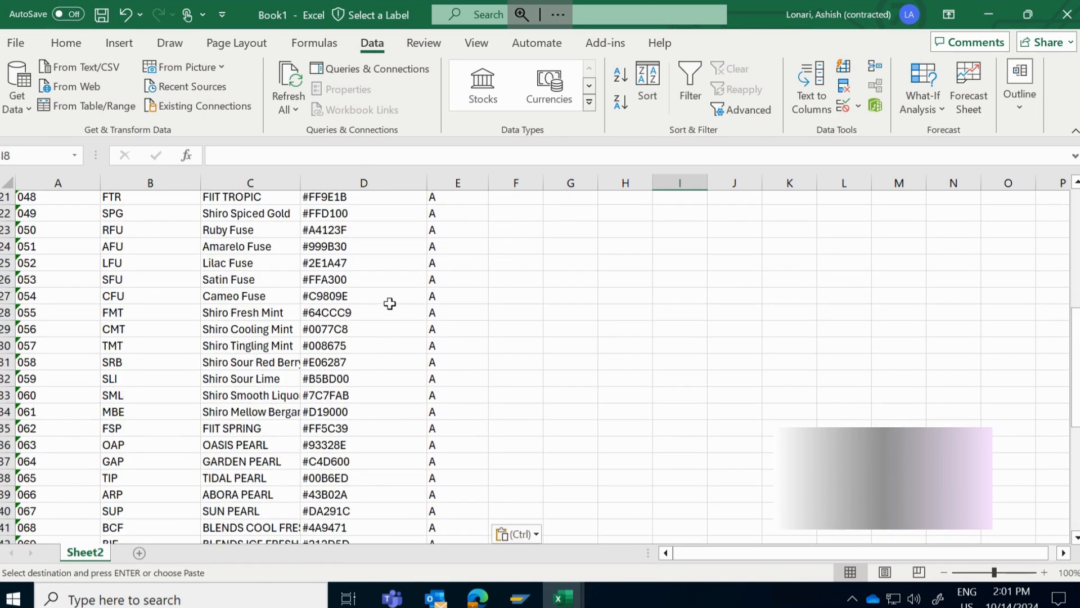
scroll(390, 304, up, 7)
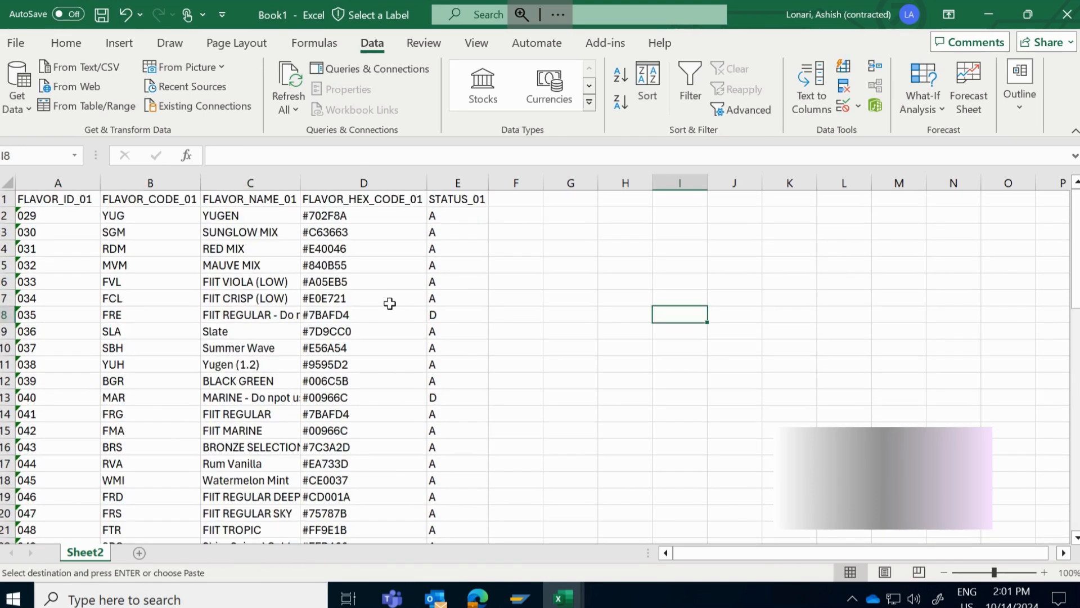
Delete the header row with the field names from Sheet2
click(4, 200)
right_click(4, 200)
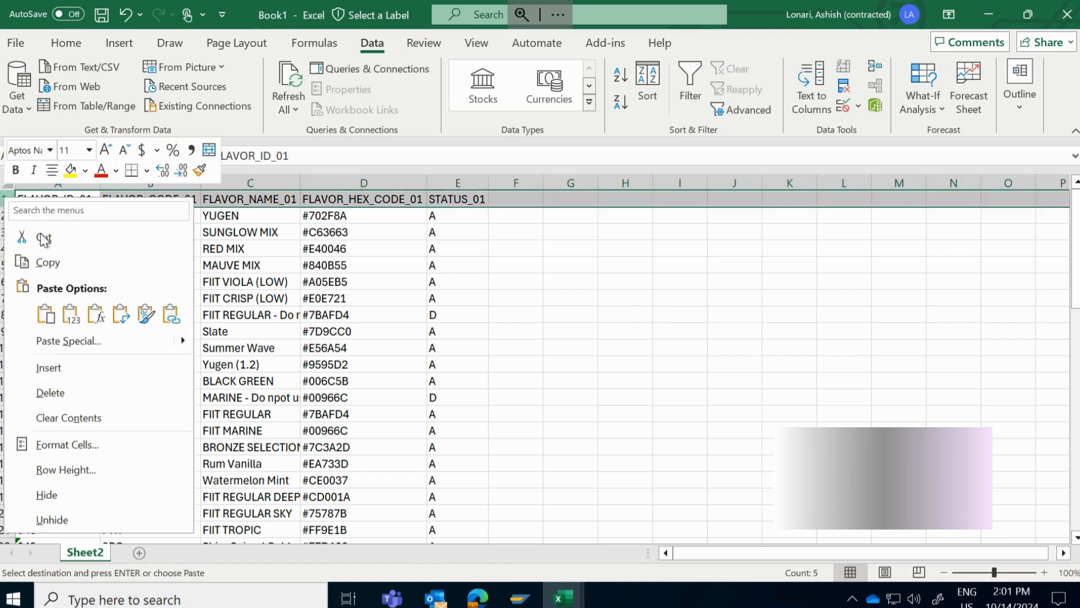
click(74, 393)
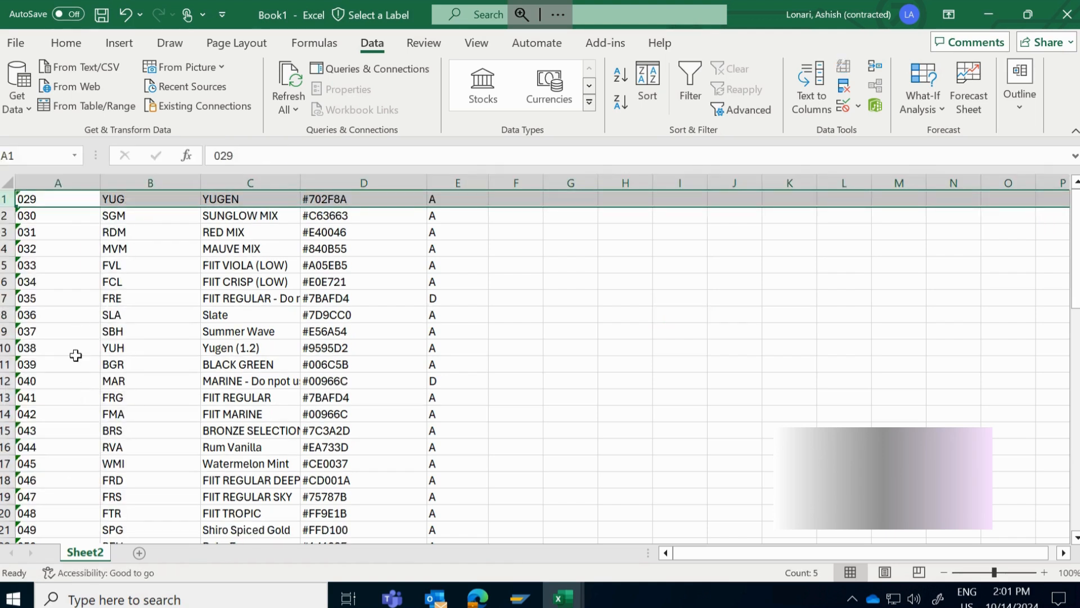
Start saving Book1 as a new file in Formatted Text (Space delimited) (*.prn) format
click(15, 43)
click(53, 311)
click(687, 153)
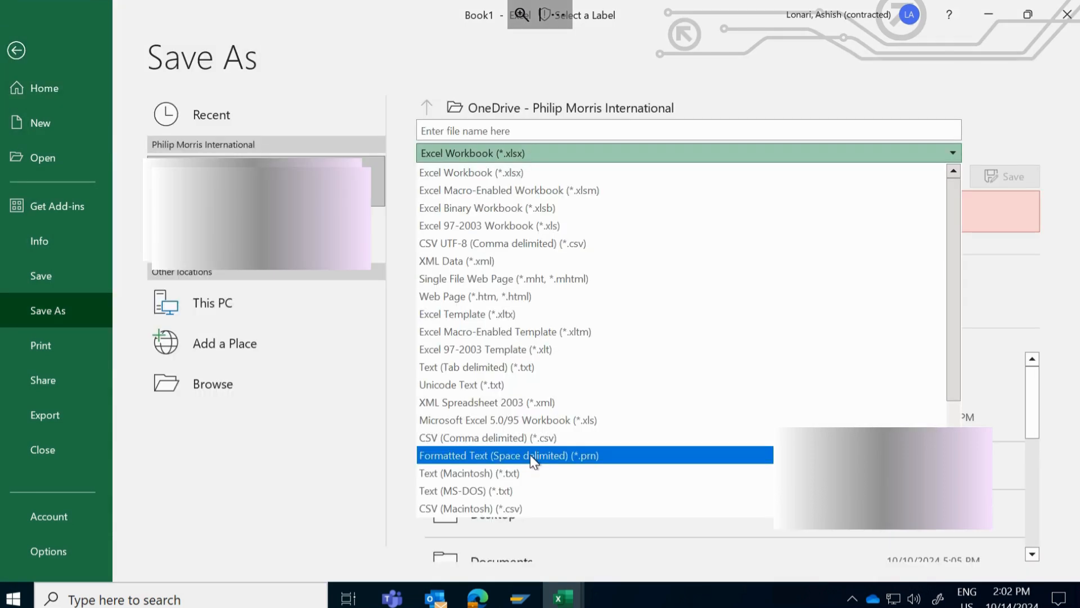
click(530, 455)
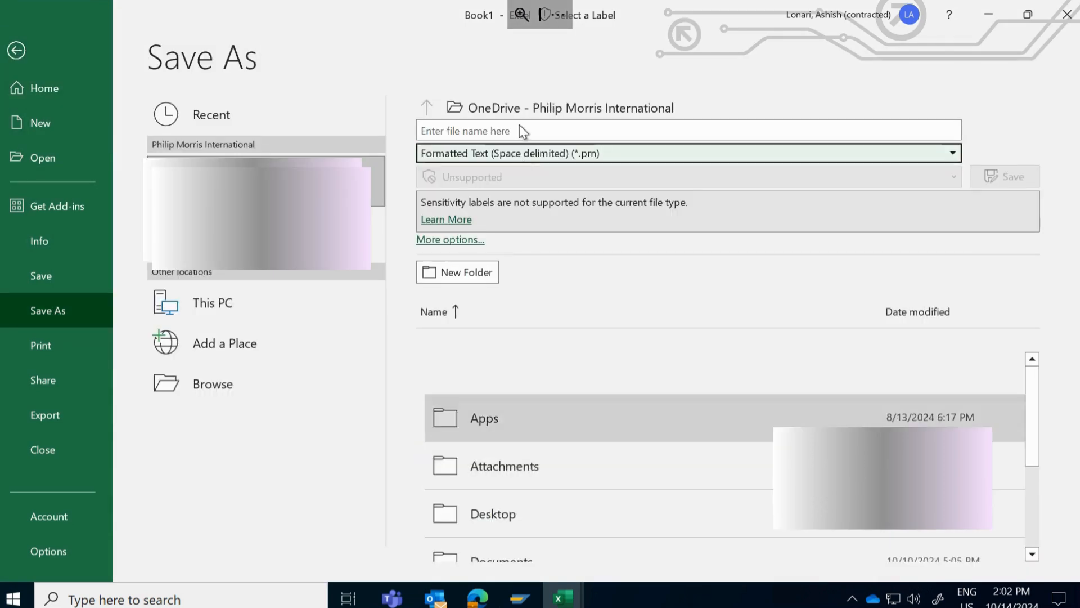
click(227, 400)
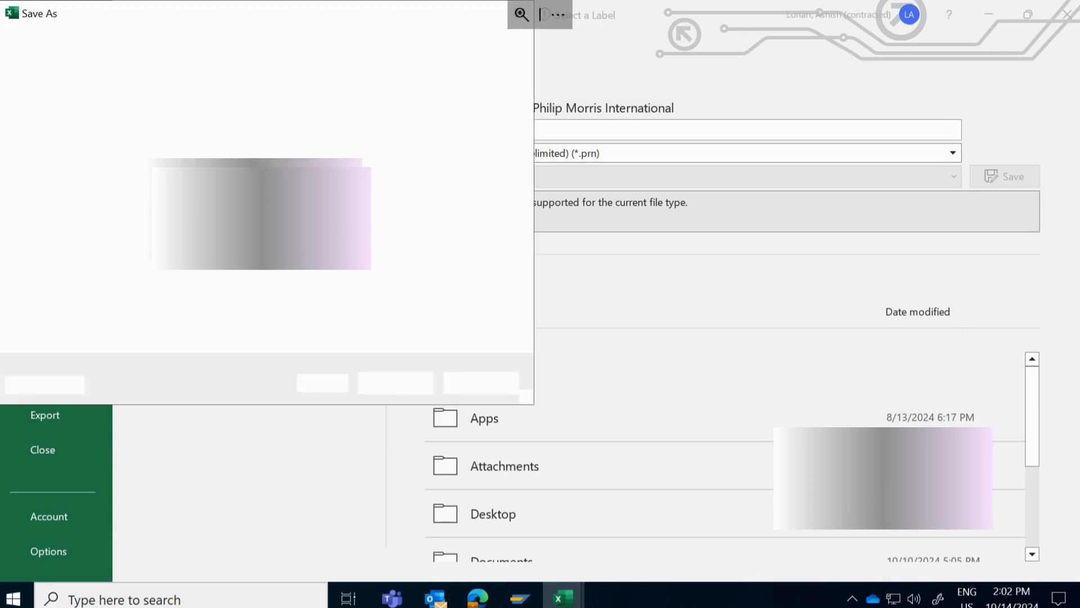
click(57, 141)
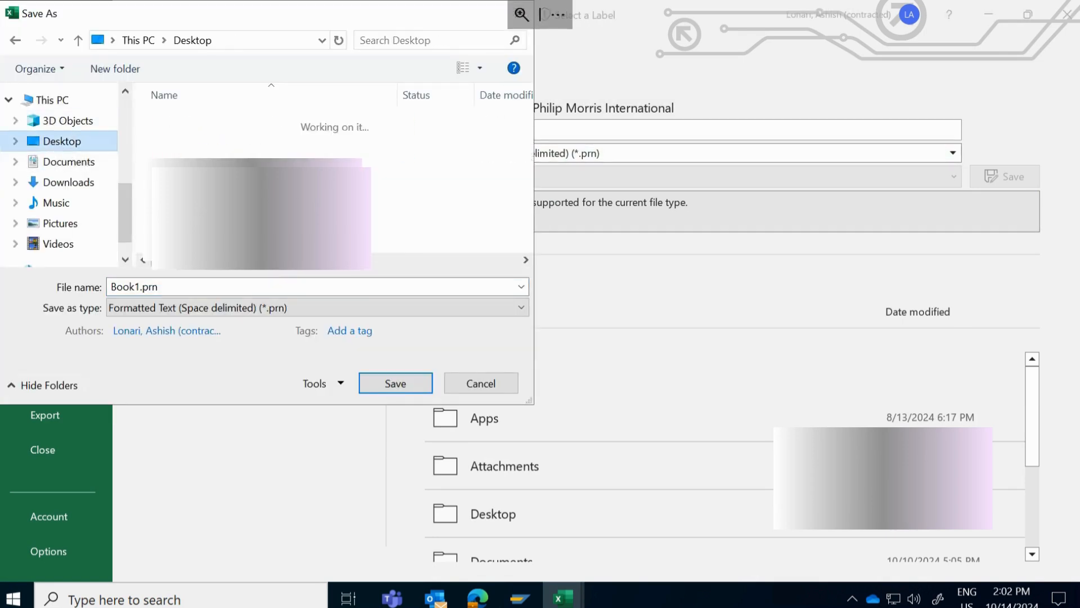
key(Escape)
Save the workbook to the desktop as Upload_Mass.txt in Text (Tab delimited) format and close it
click(544, 129)
text(Upload)
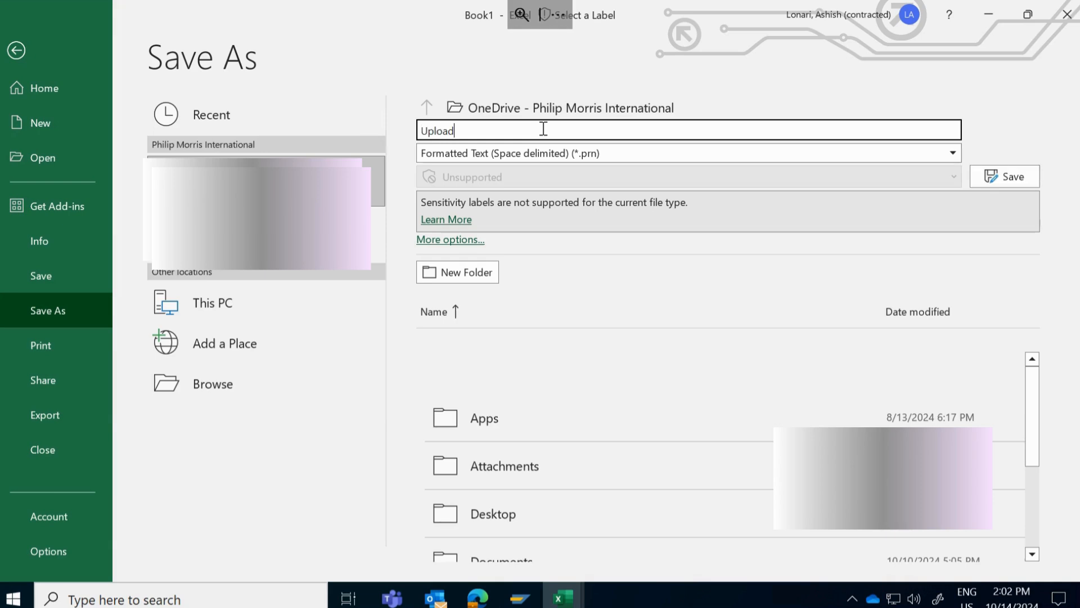
text(_Mass)
click(208, 374)
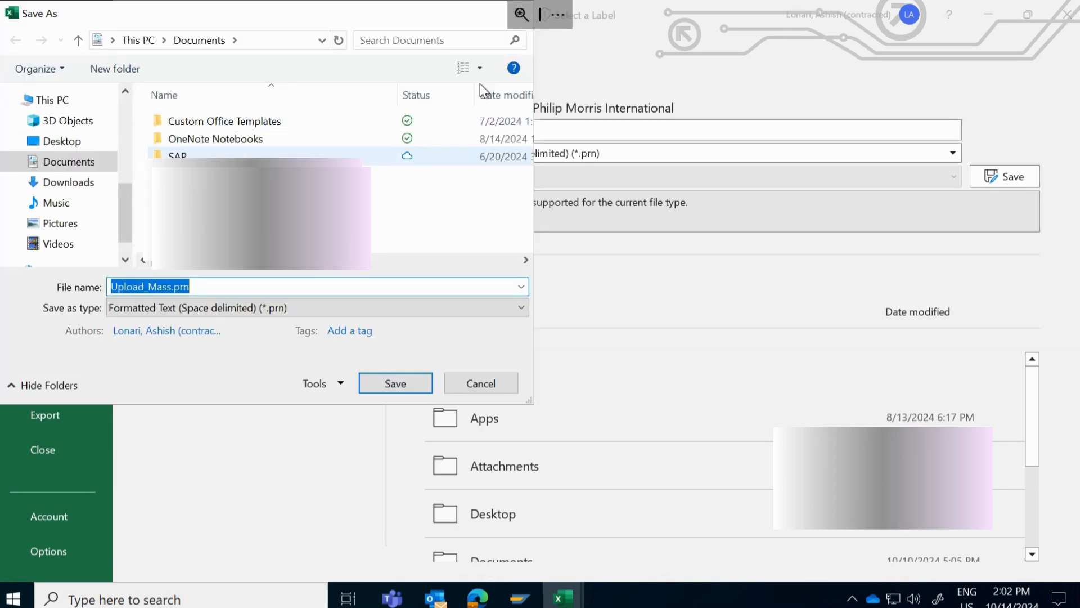
click(50, 143)
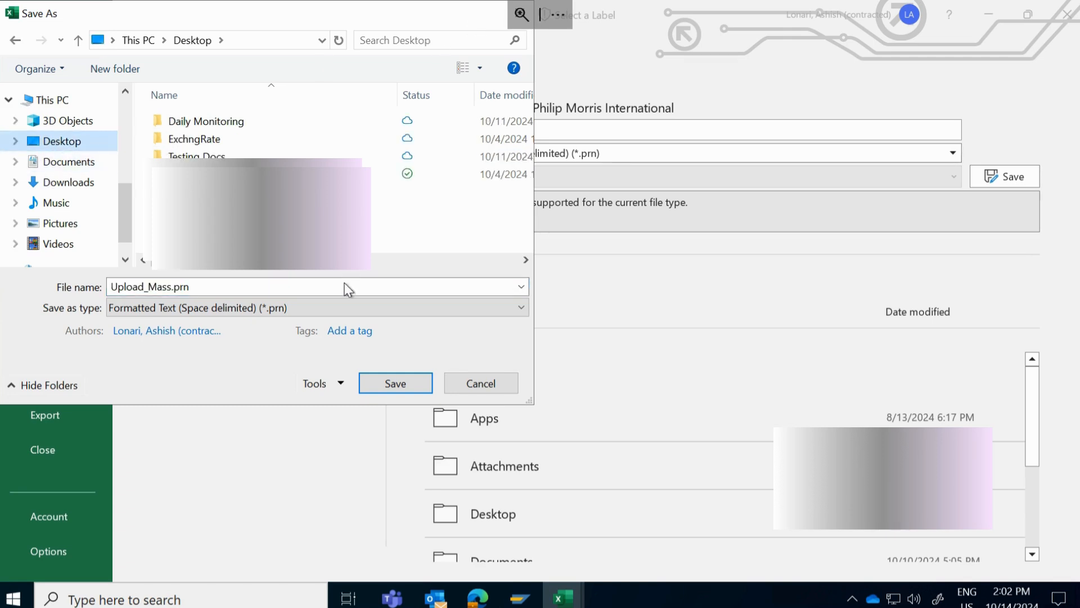
click(319, 313)
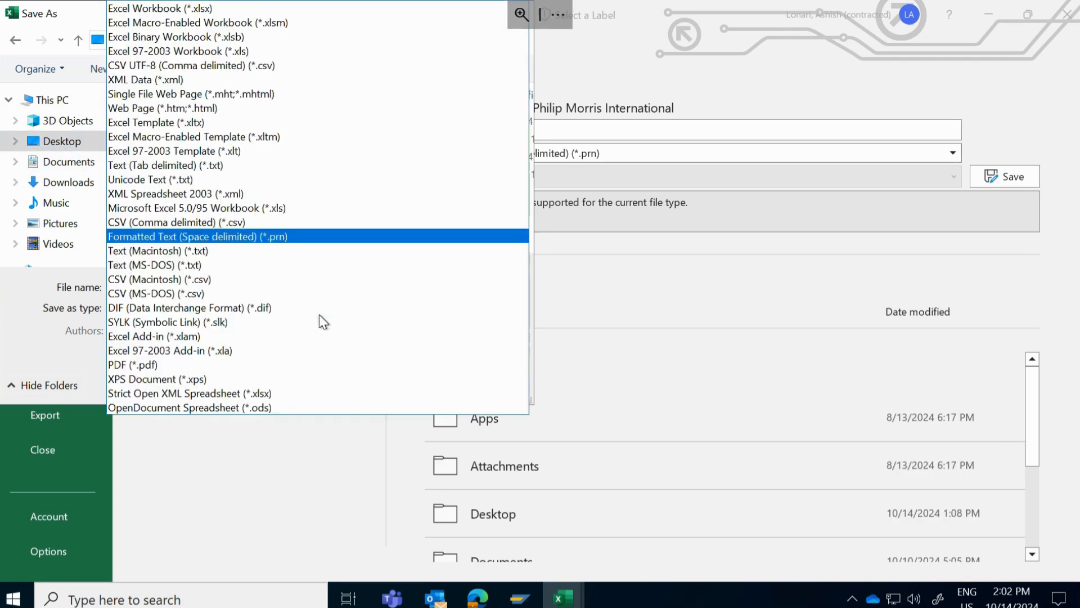
click(225, 165)
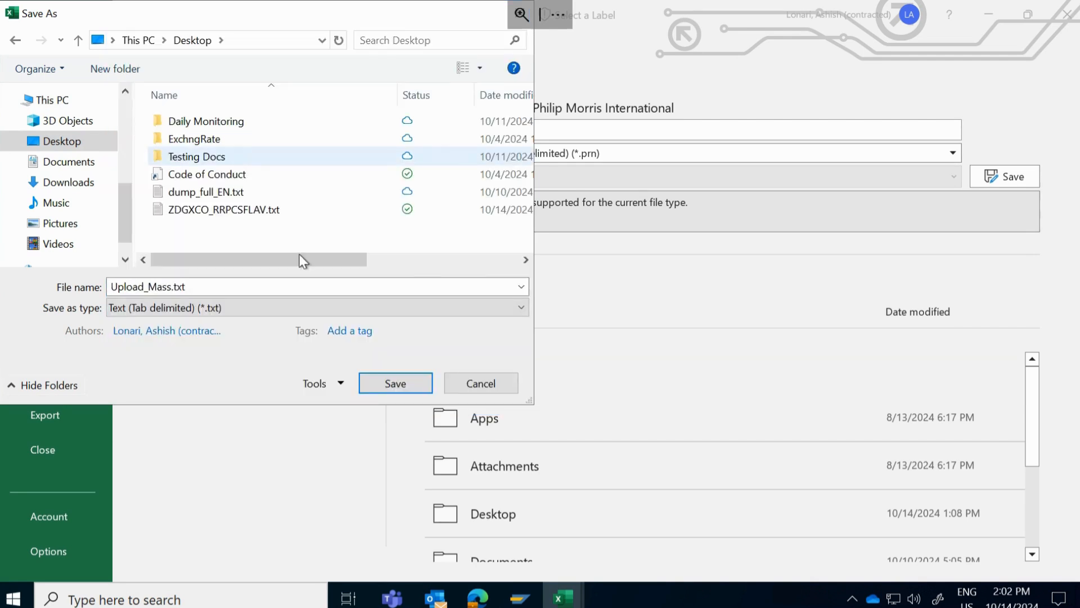
click(403, 382)
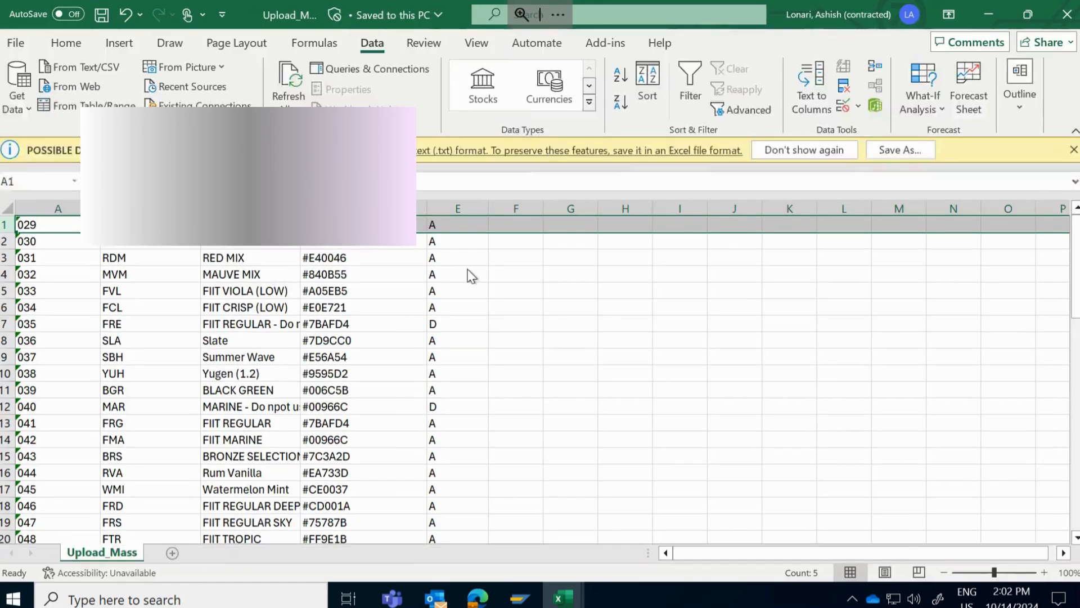
click(1067, 20)
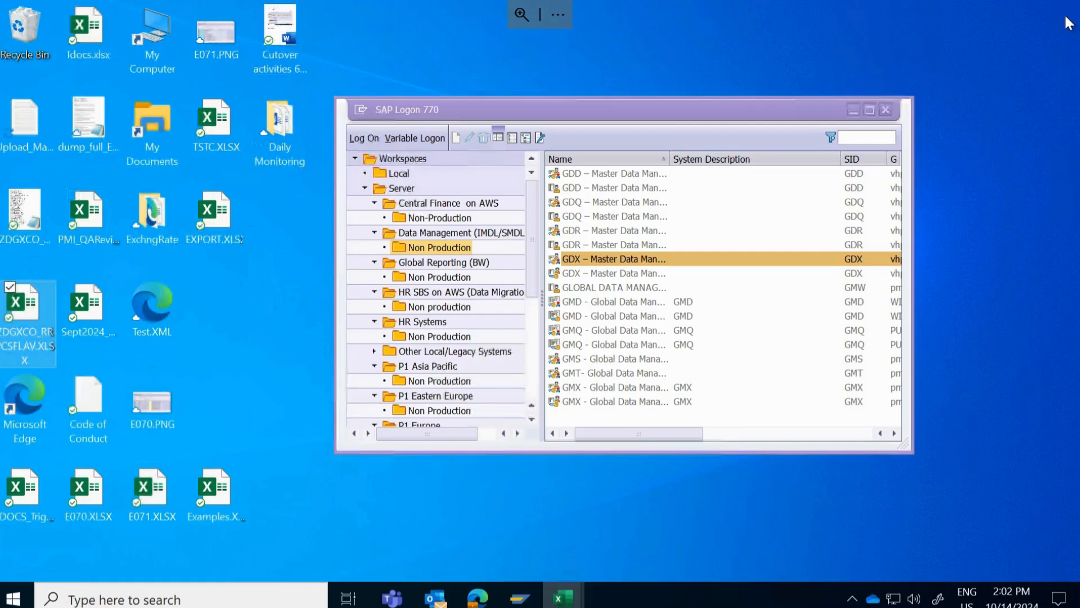
Switch to LSM Workbench and, in change mode of Specify Files, choose Upload_Mass.txt as the legacy data file on the PC
mouse_move(531, 603)
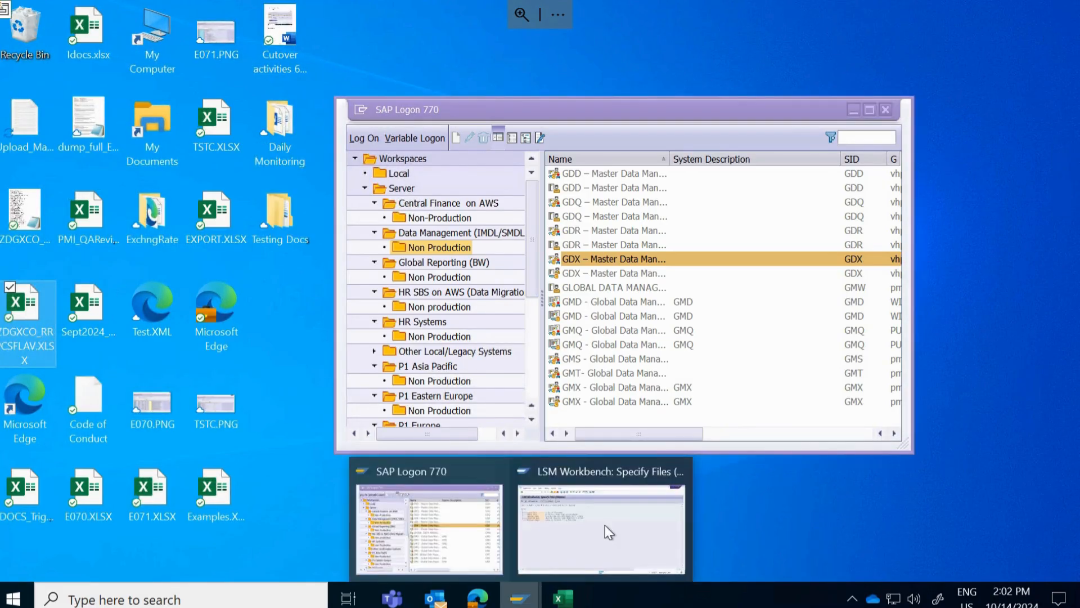
click(608, 526)
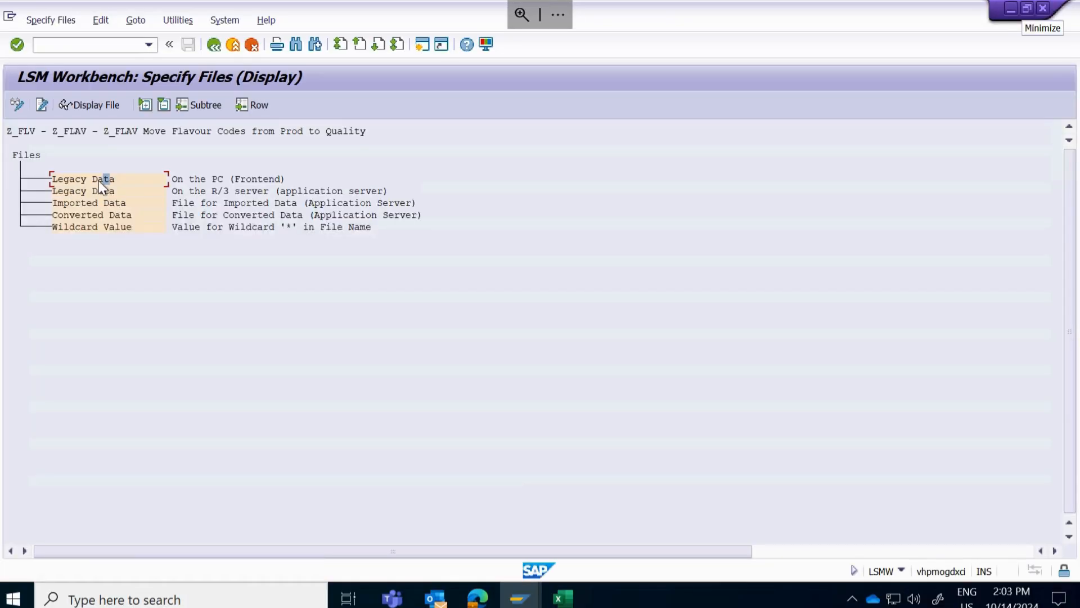
click(18, 103)
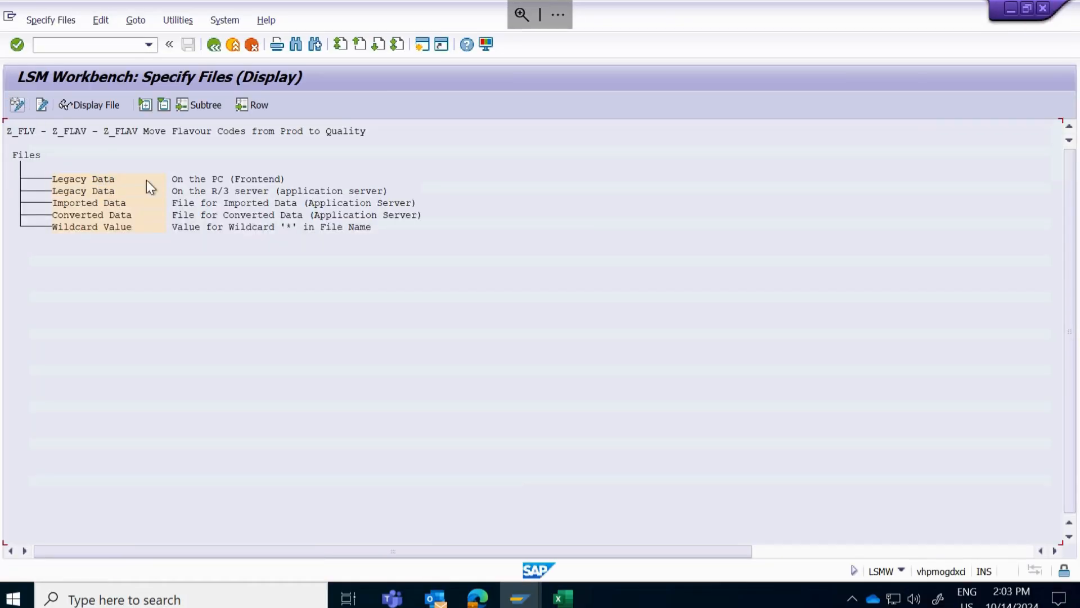
double_click(97, 182)
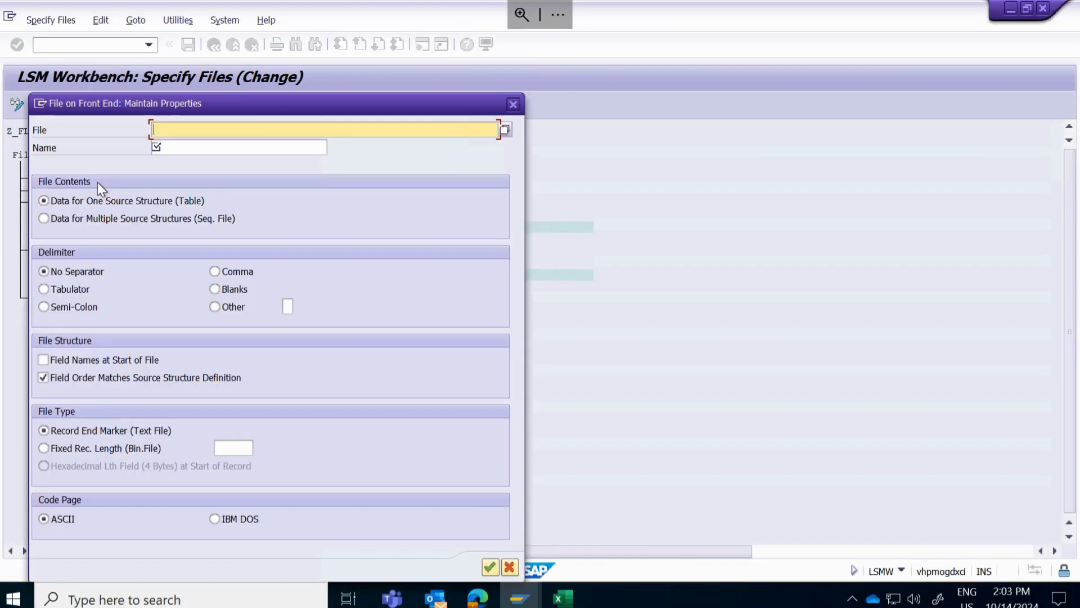
click(505, 131)
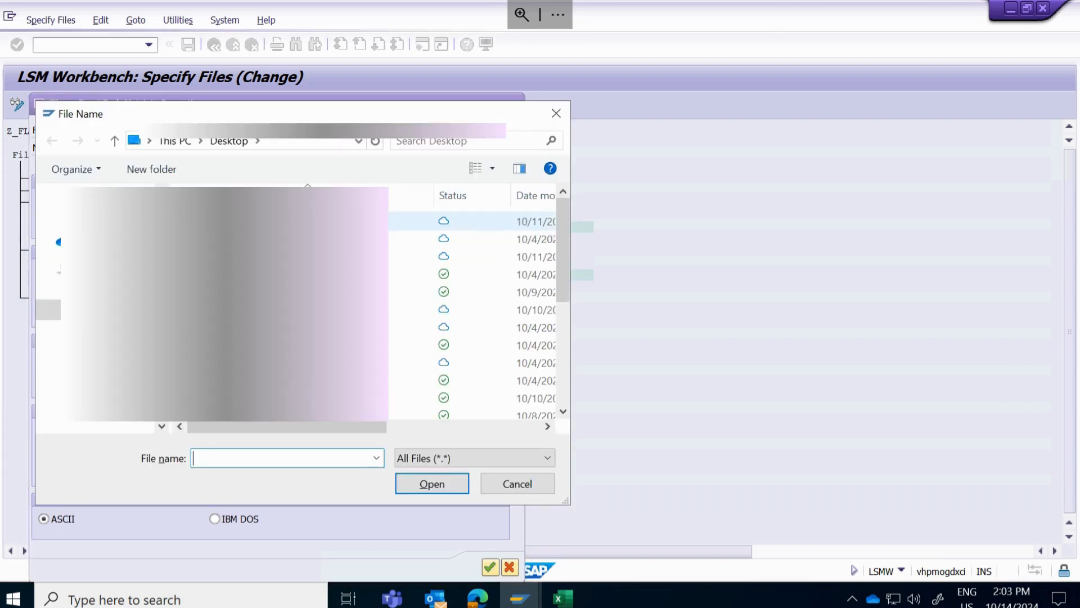
scroll(304, 344, down, 4)
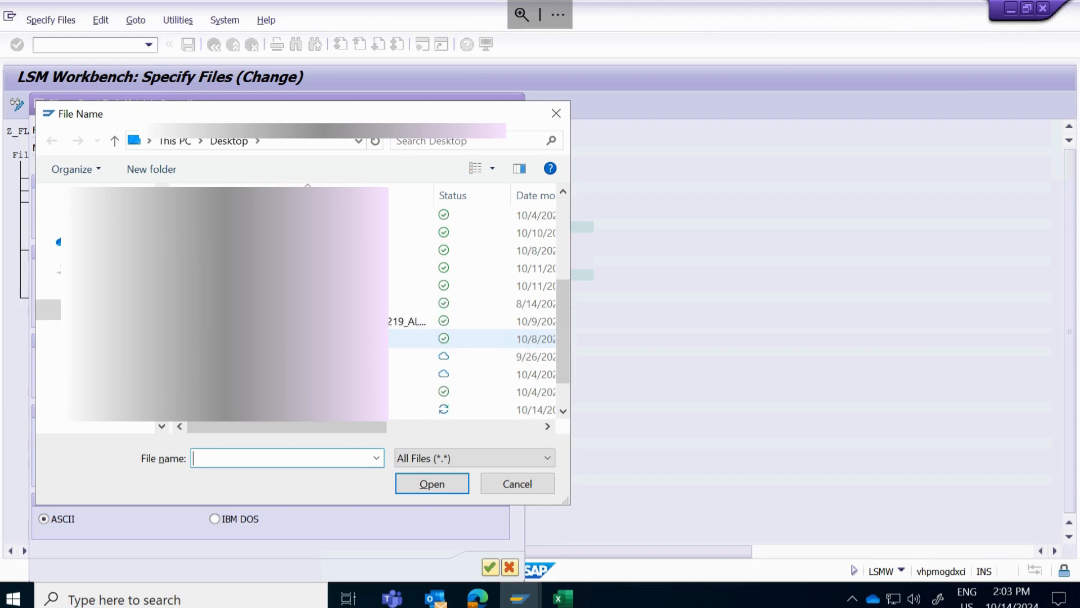
click(405, 373)
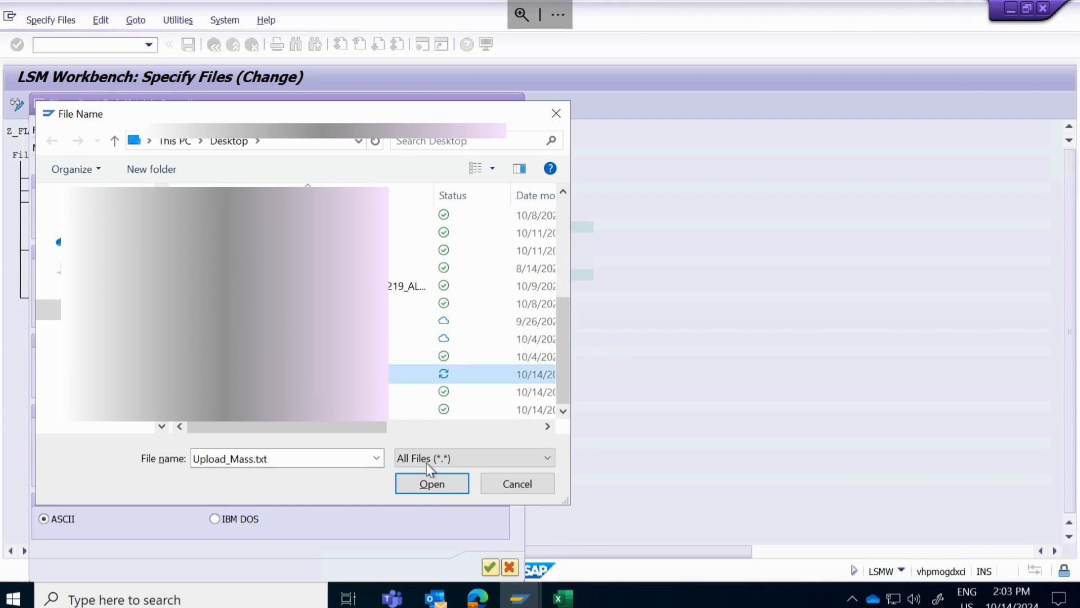
click(446, 491)
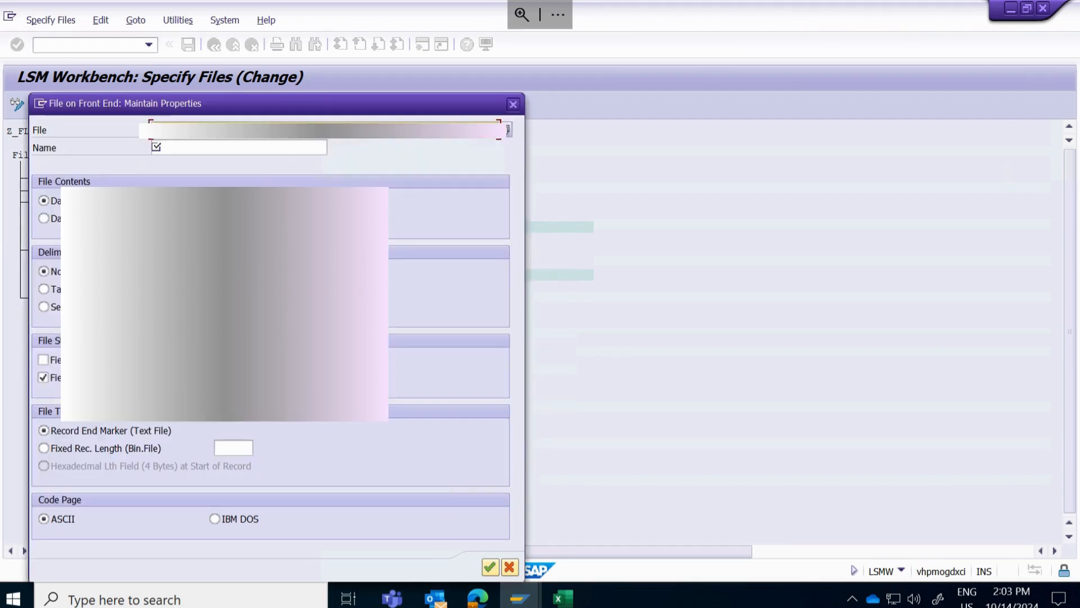
Name the legacy data file ZFLAVOUR with the Tabulator delimiter, save the file specification and return to the process steps
click(263, 148)
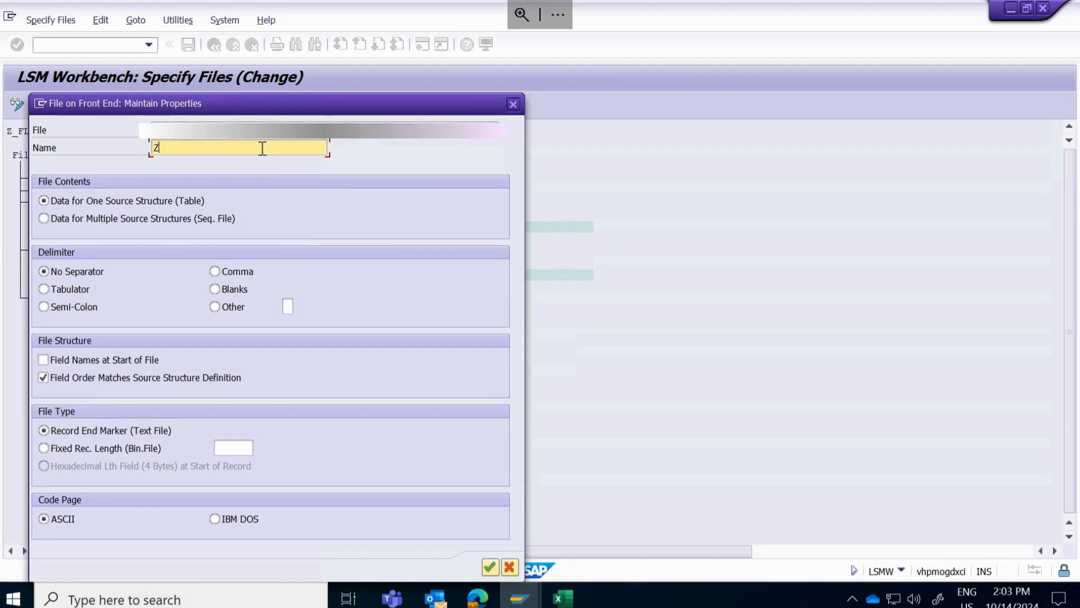
text(ZFLAVOUR)
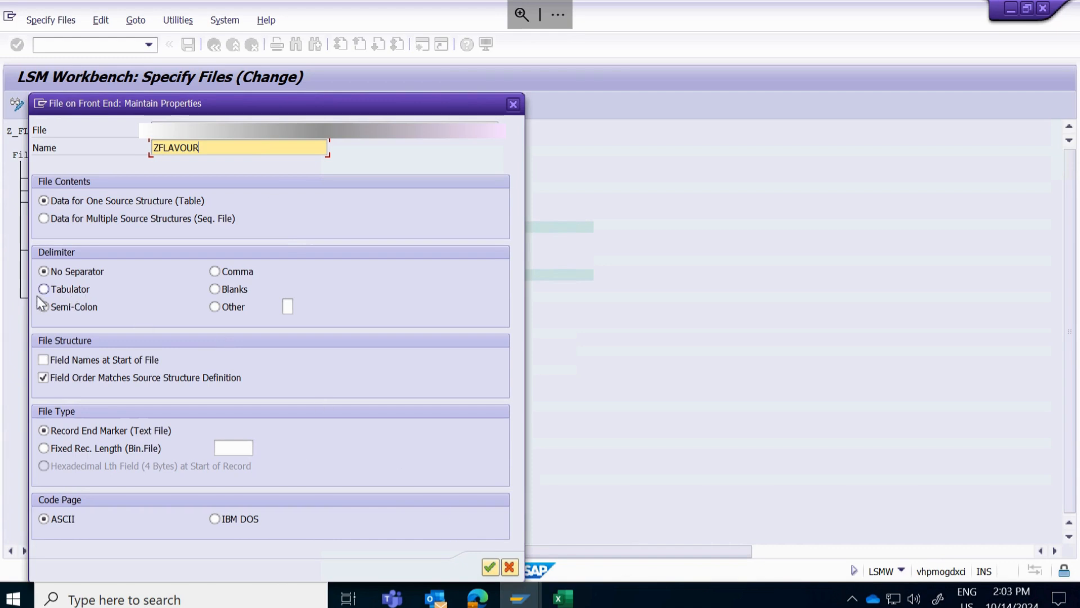
click(66, 290)
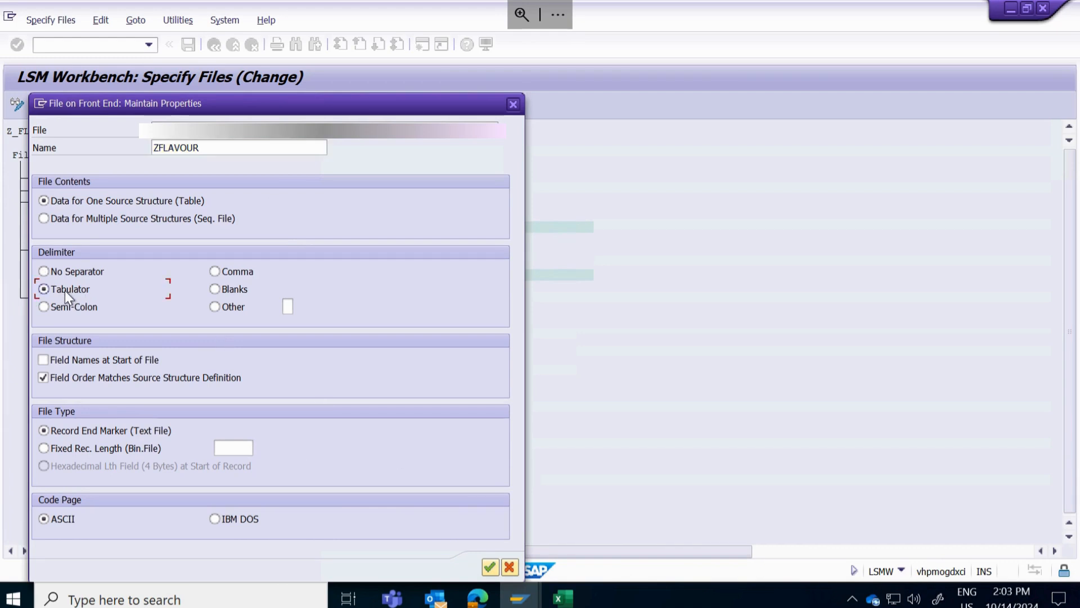
click(489, 565)
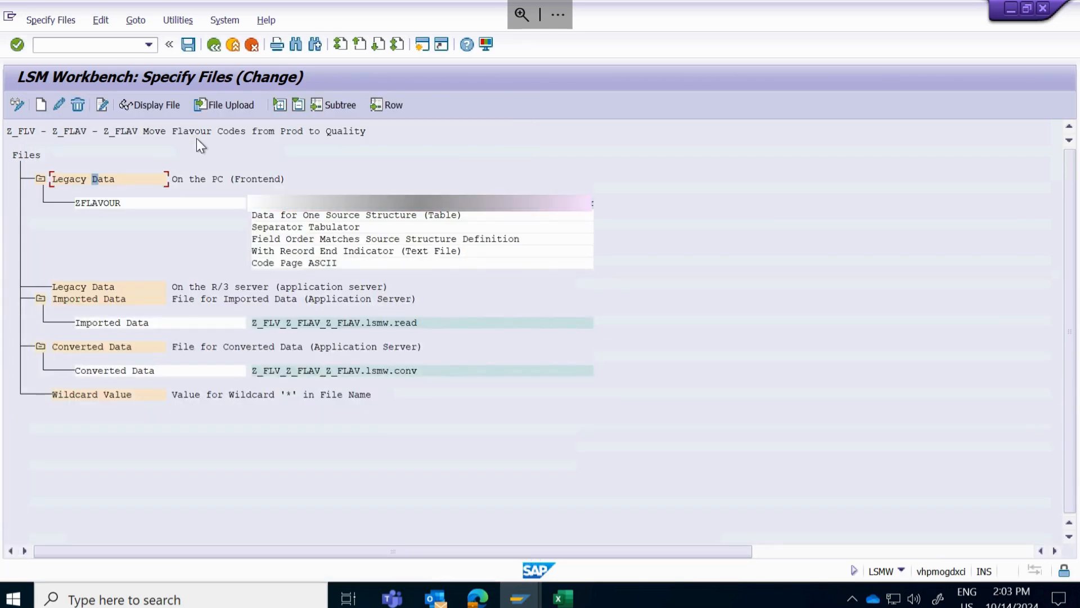
click(194, 49)
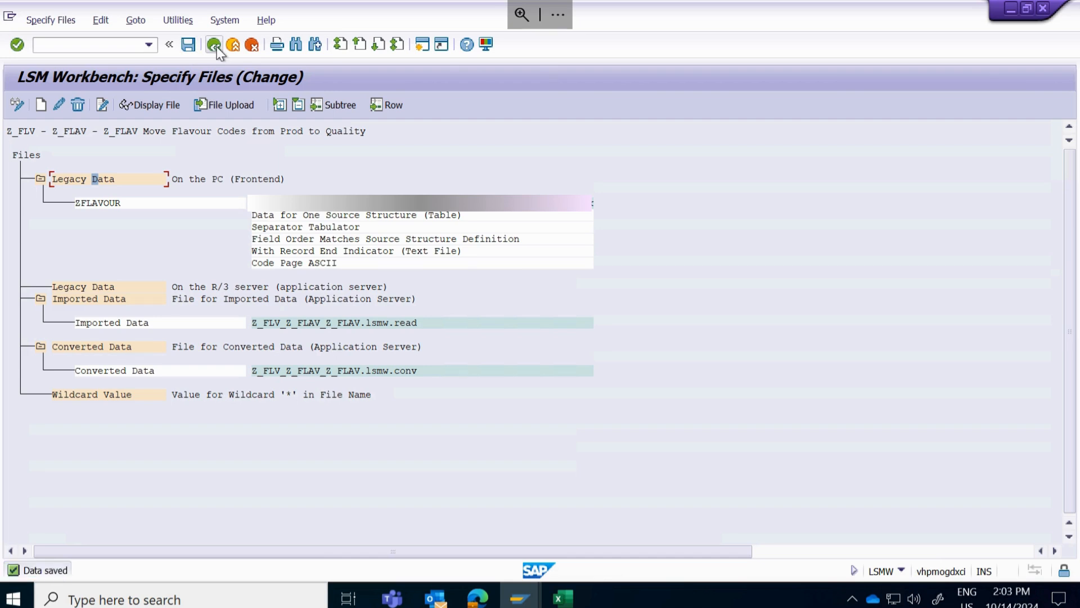
click(216, 47)
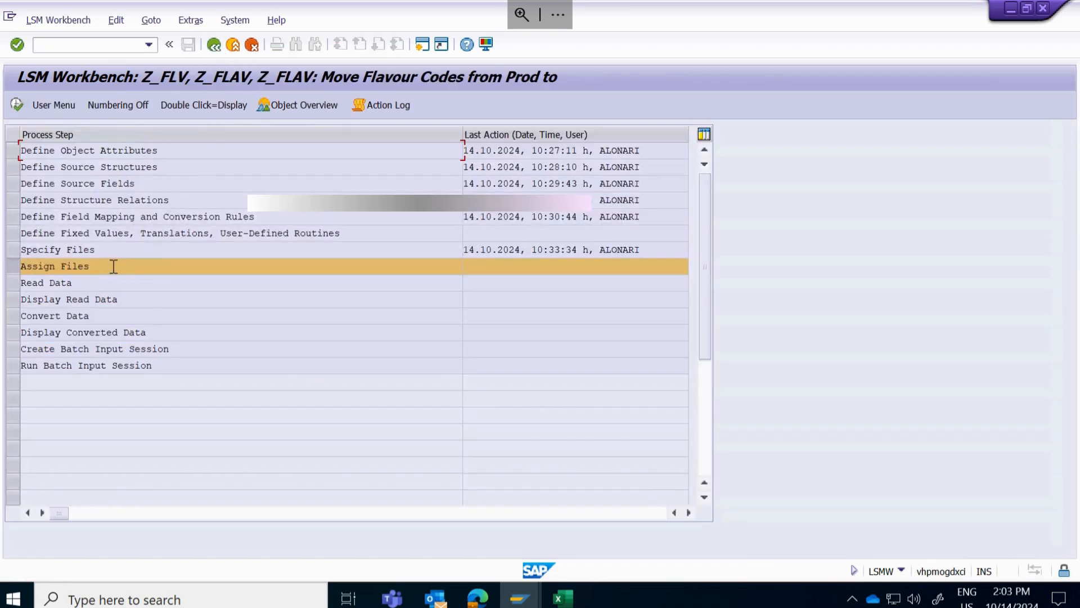
In change mode of Assign Files, try to create a file assignment for source structure ZFLAV, and save the file assignments
double_click(110, 265)
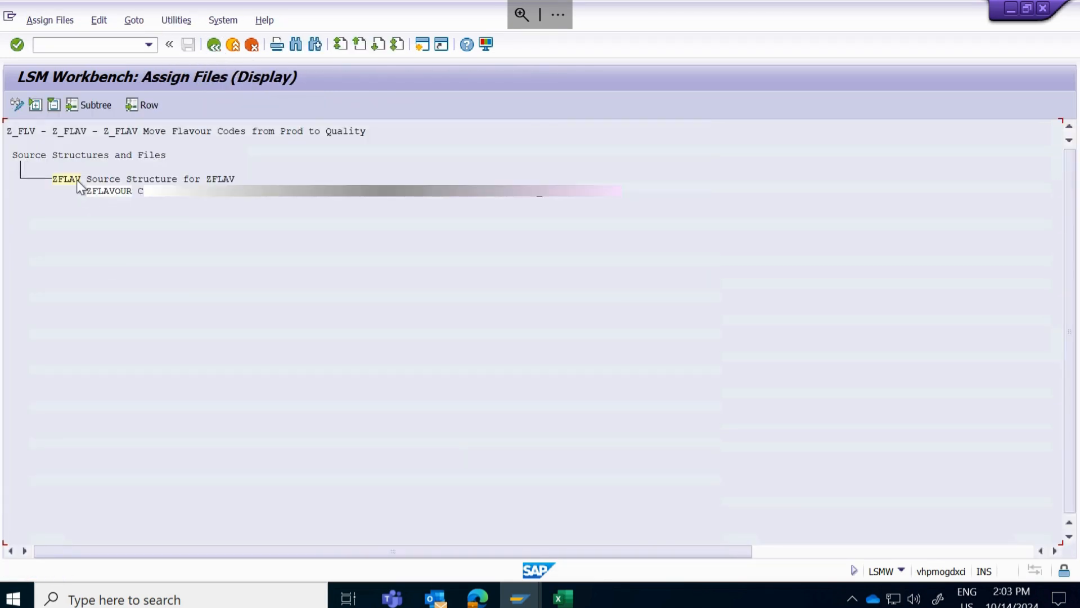
click(17, 106)
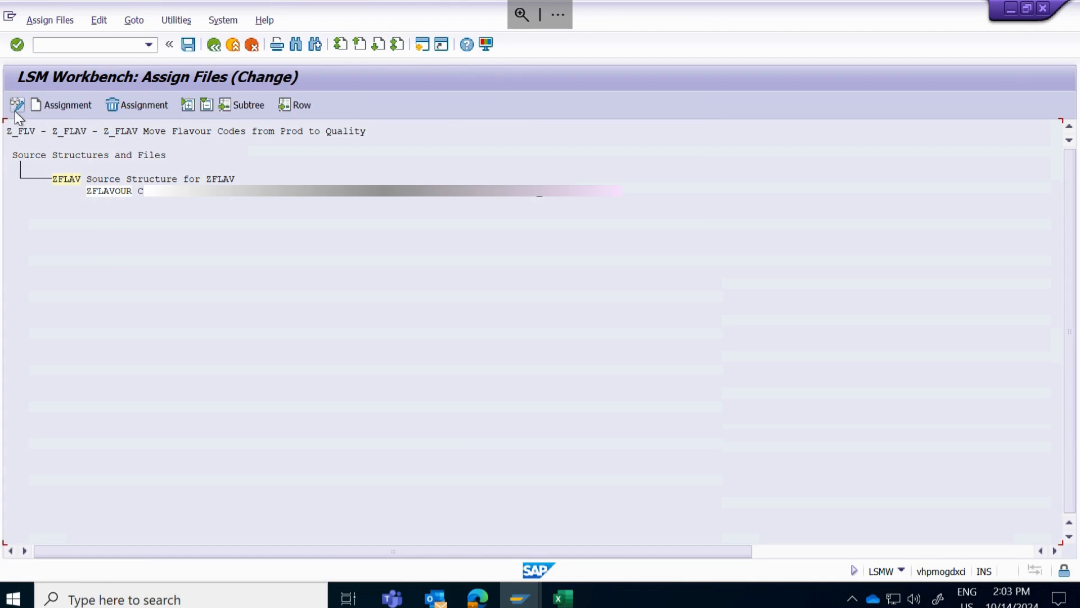
click(66, 179)
click(70, 104)
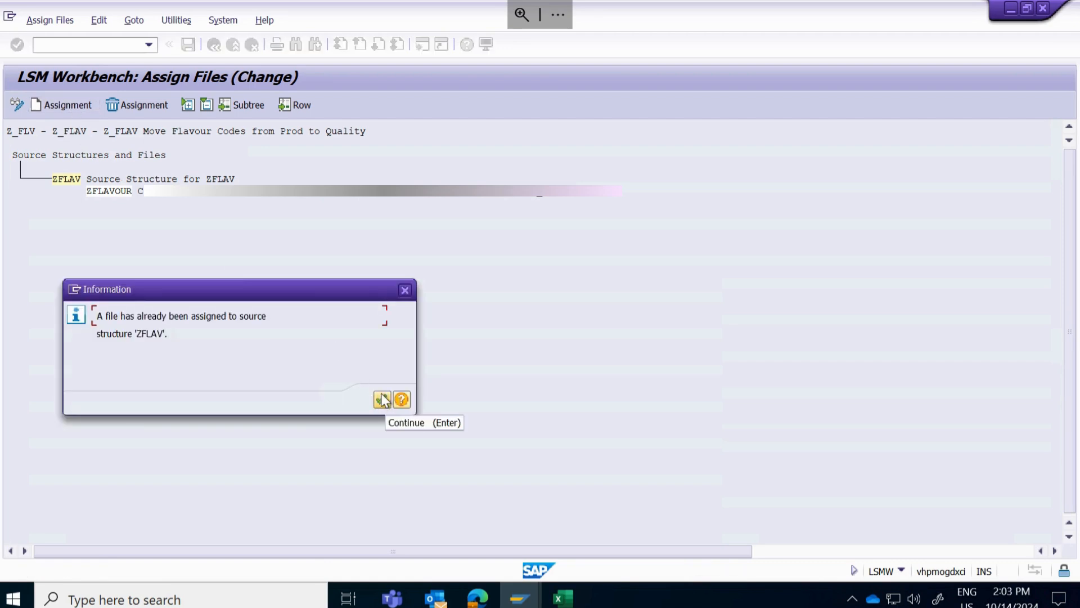
click(381, 399)
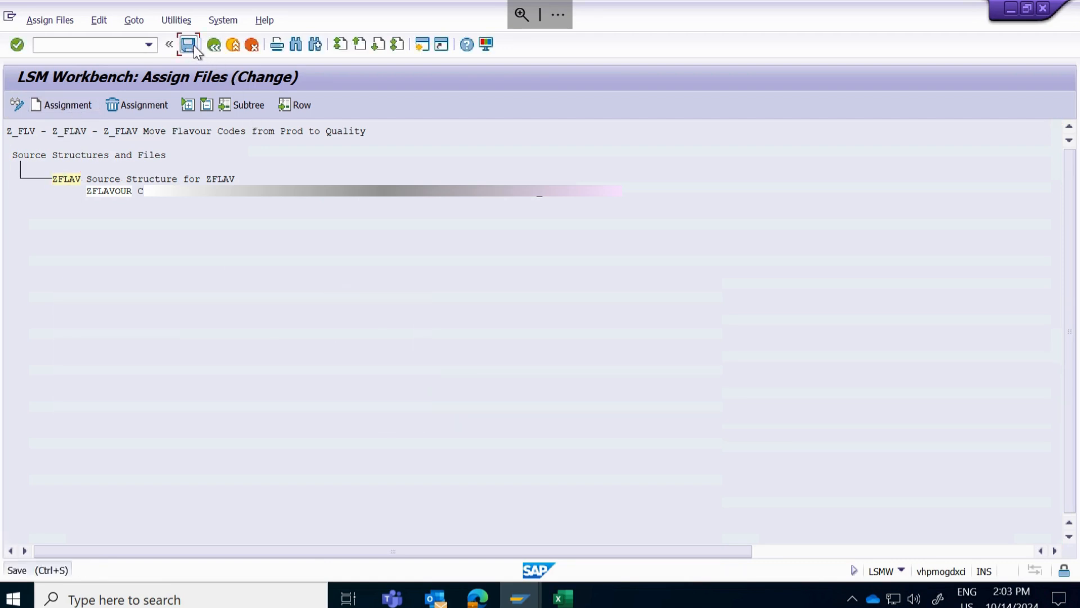
click(191, 45)
click(215, 45)
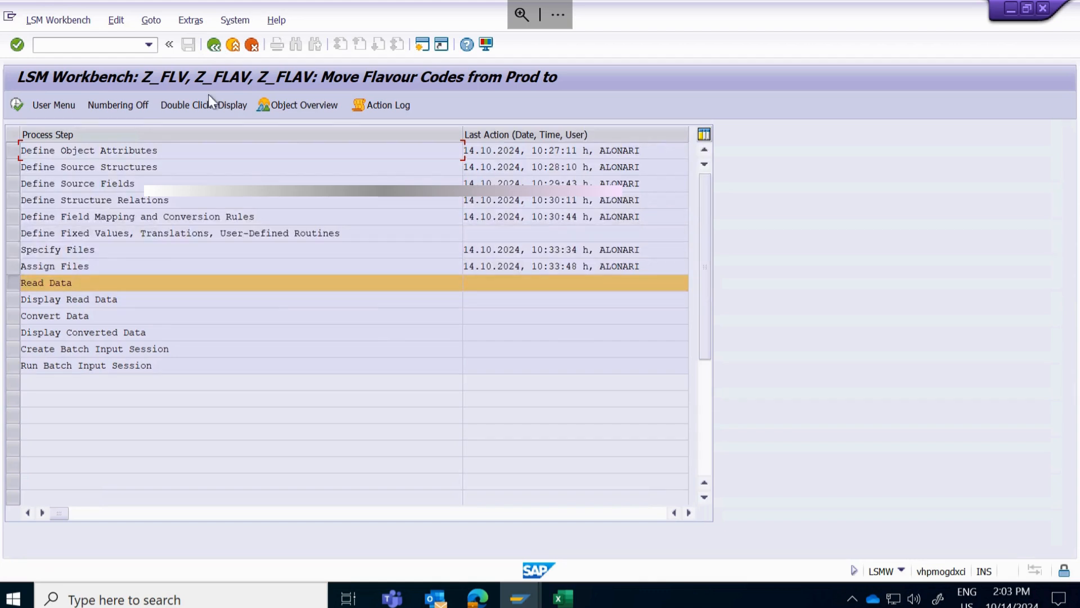
Run Read Data for transaction numbers 1 to 200 with the Value Fields and Data Value options turned off, and return to the process steps
double_click(91, 284)
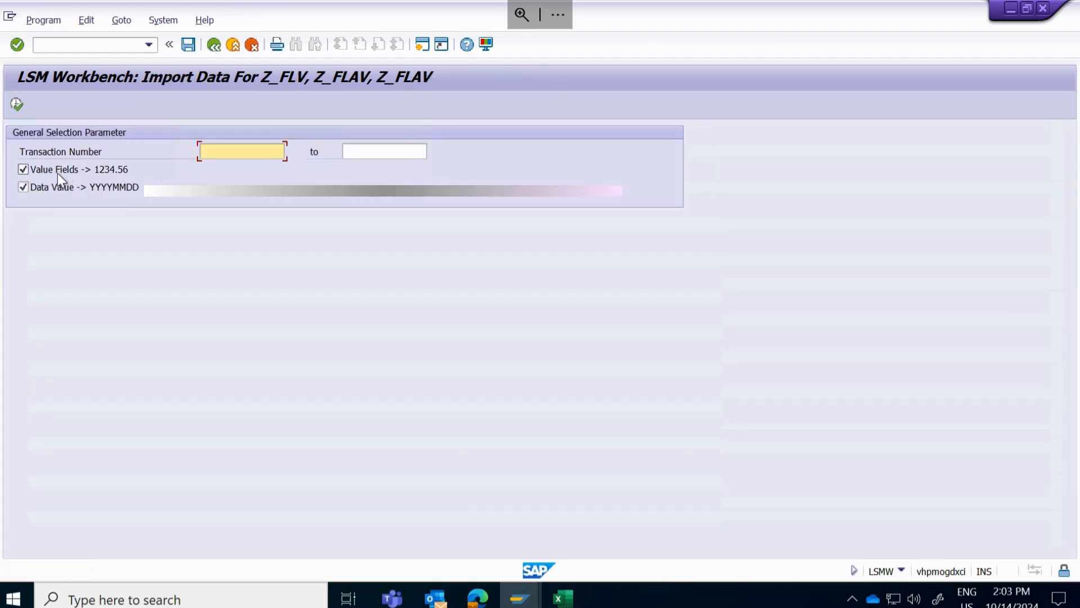
click(57, 173)
click(60, 185)
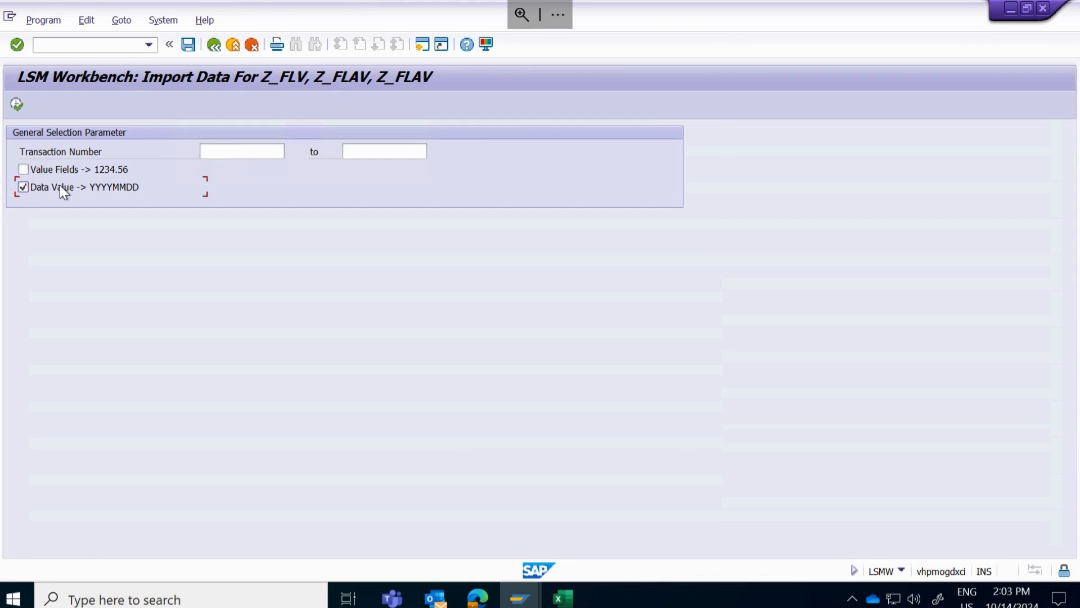
click(238, 149)
text(1)
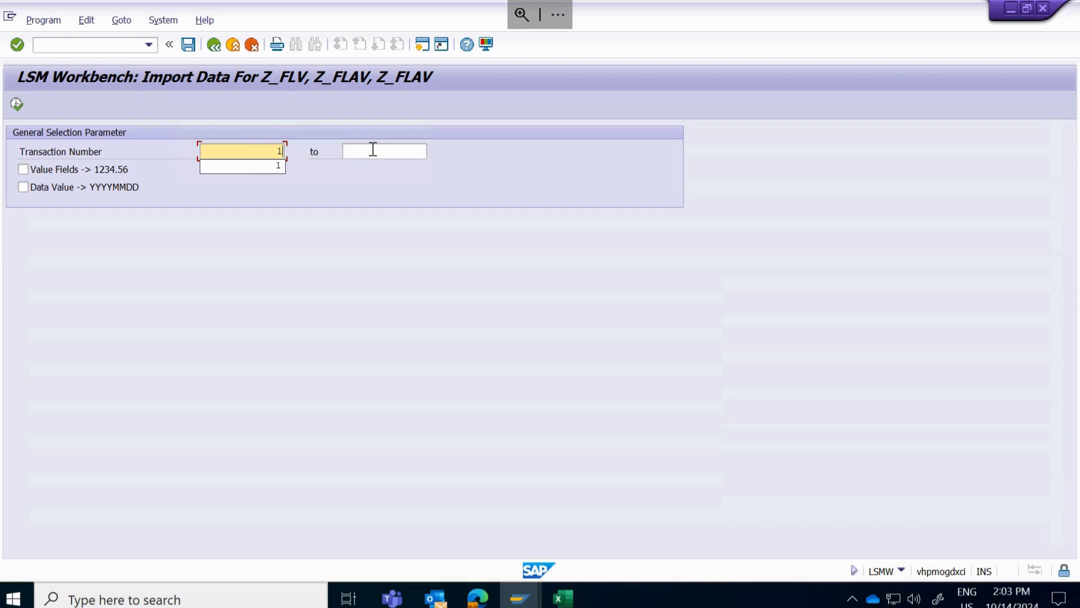
click(373, 149)
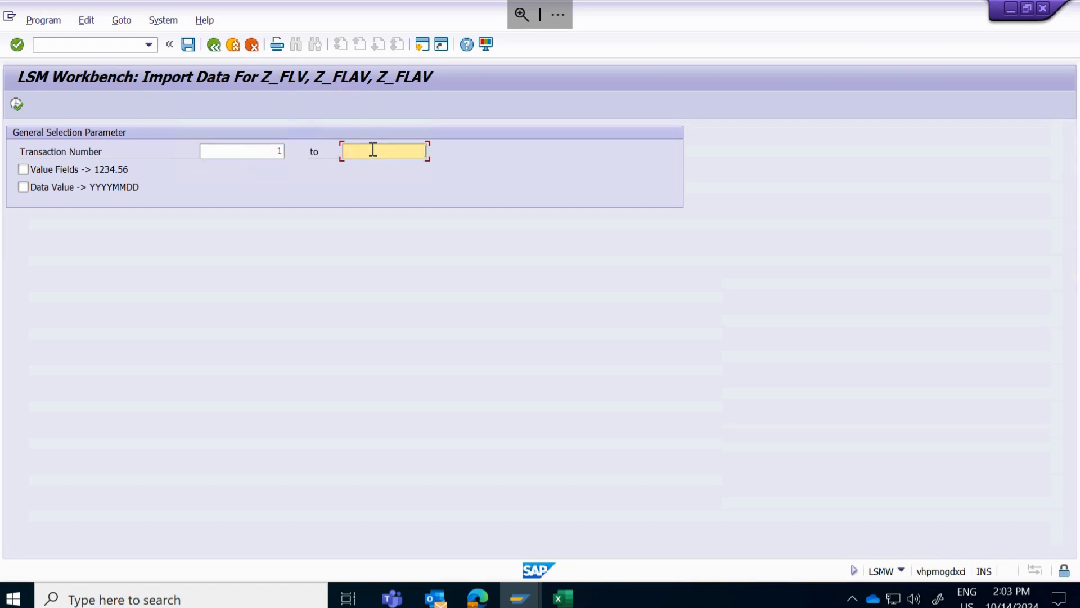
text(200)
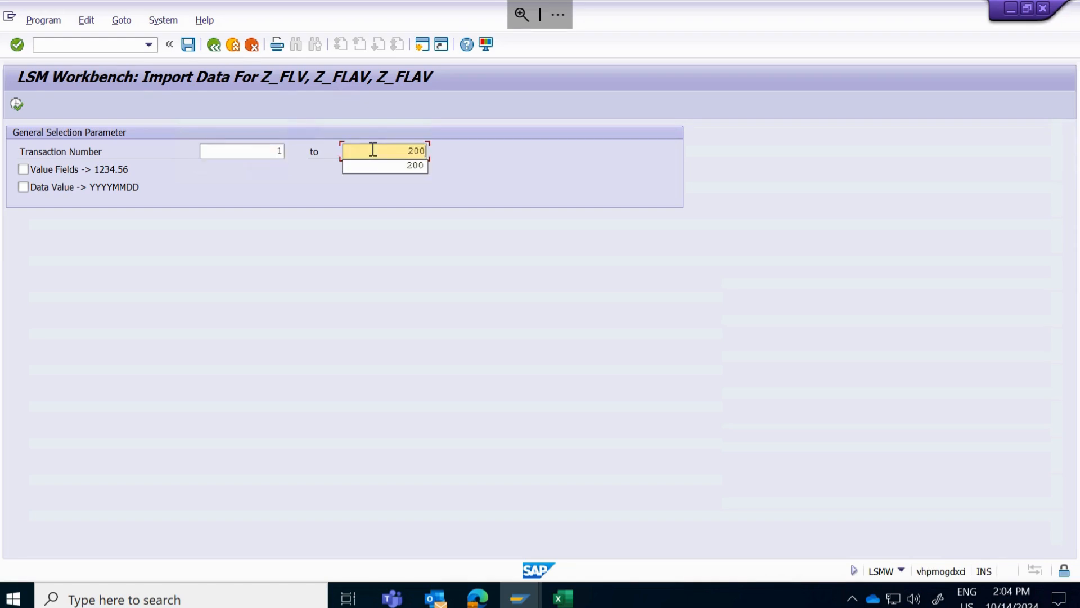
click(17, 105)
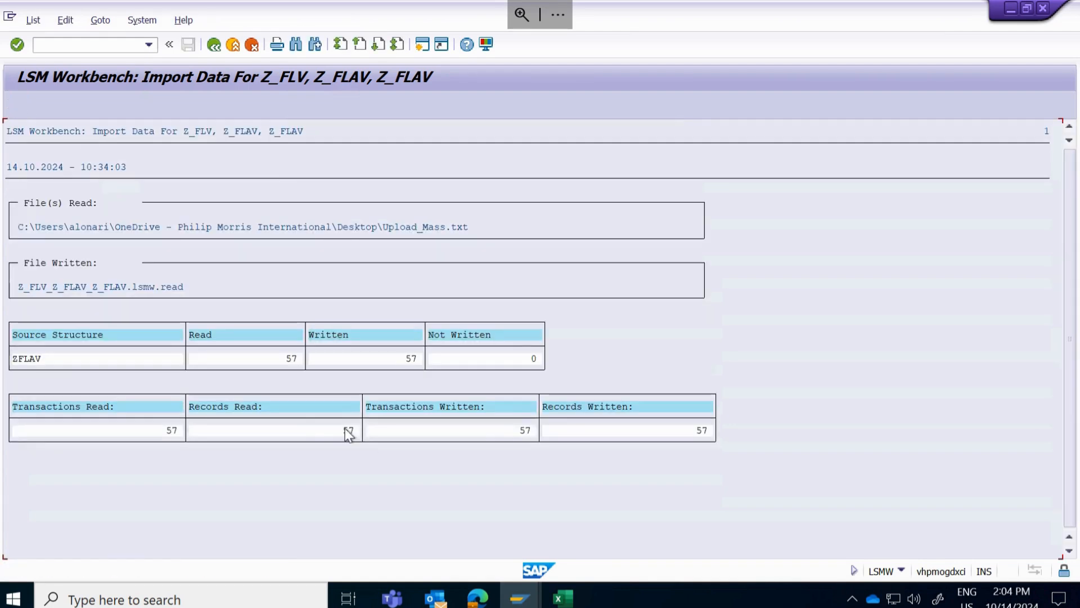
click(215, 47)
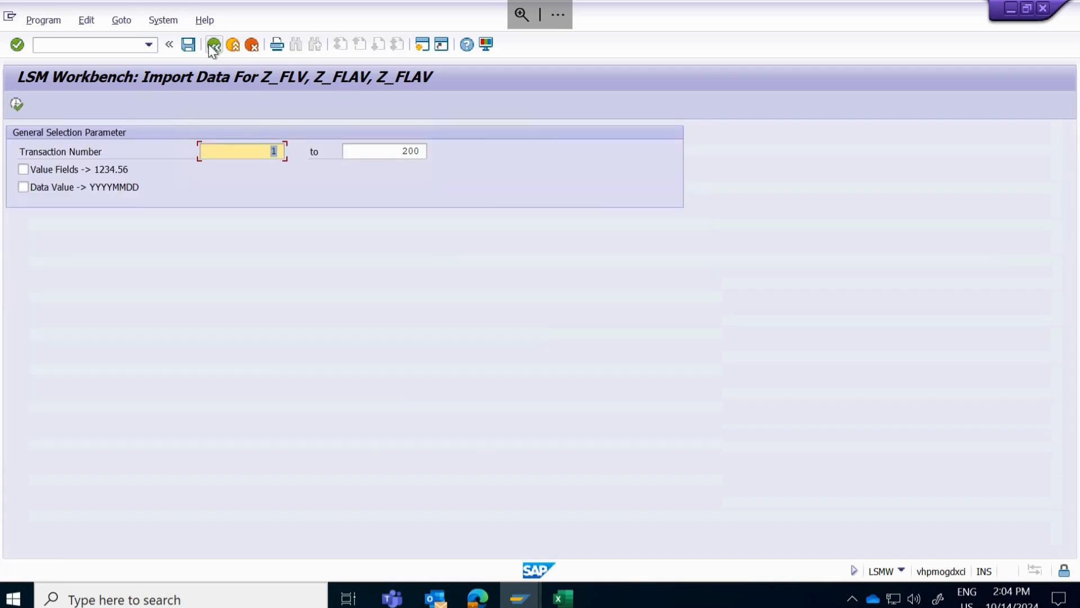
click(213, 47)
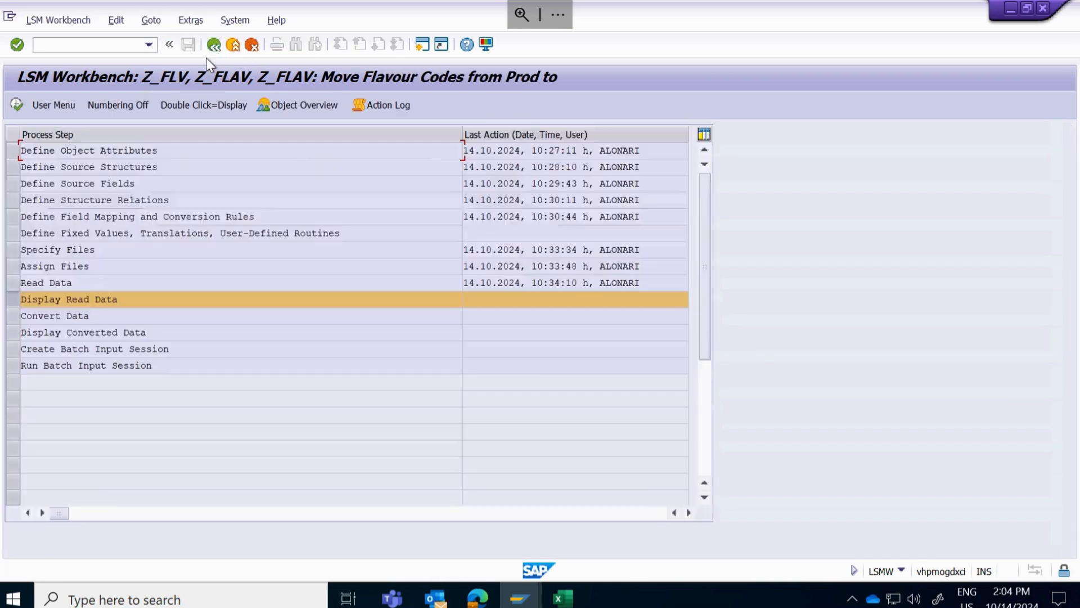
Display the read data for lines 1 to 10000, look through the imported flavour records, and return to the process steps
double_click(97, 301)
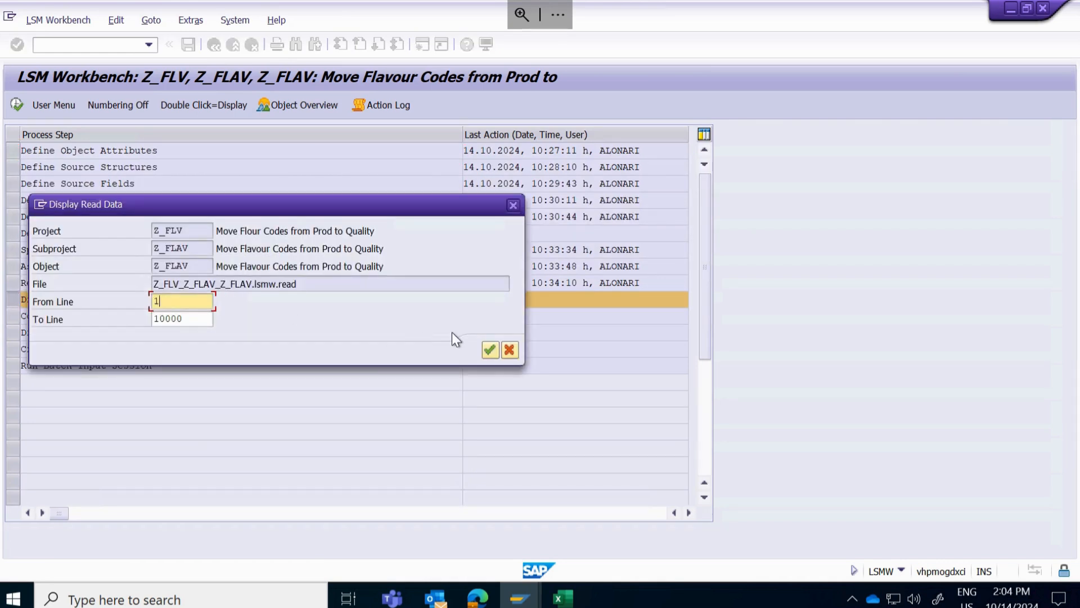
click(494, 348)
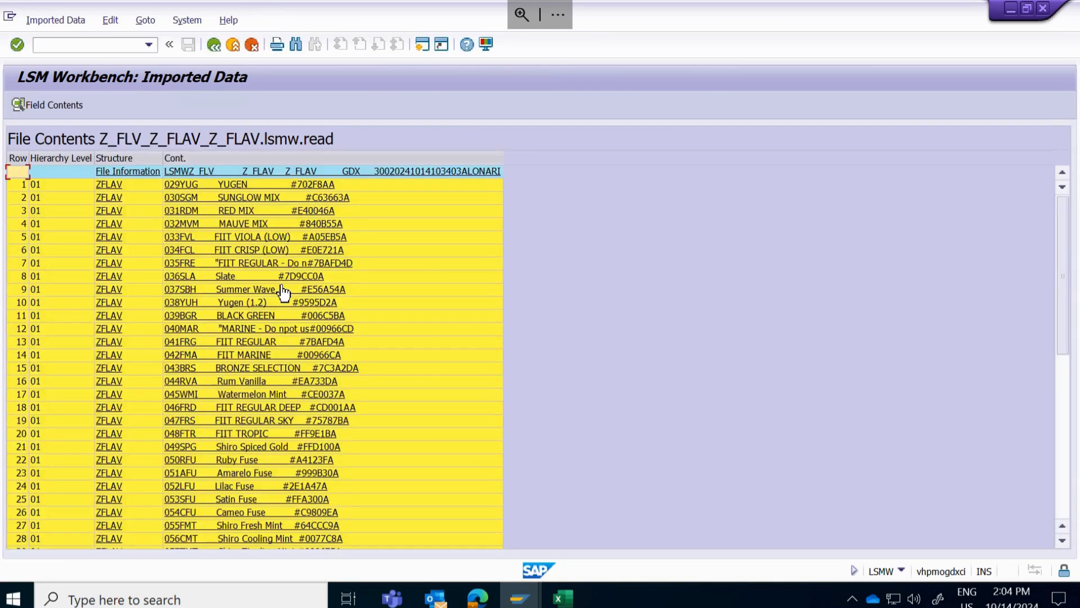
scroll(220, 394, down, 10)
scroll(220, 393, down, 1)
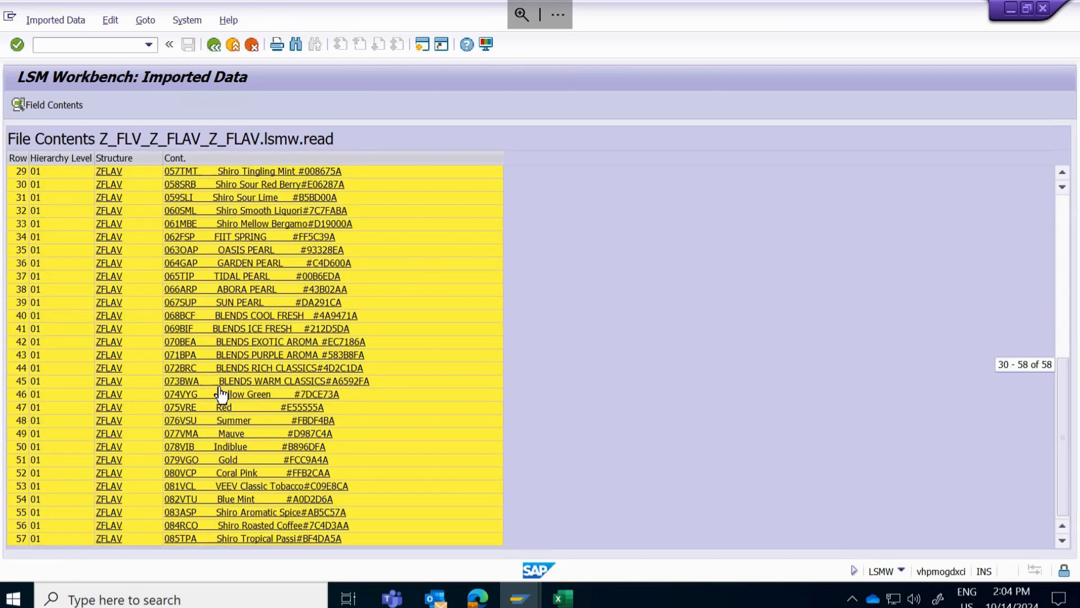
scroll(218, 363, up, 10)
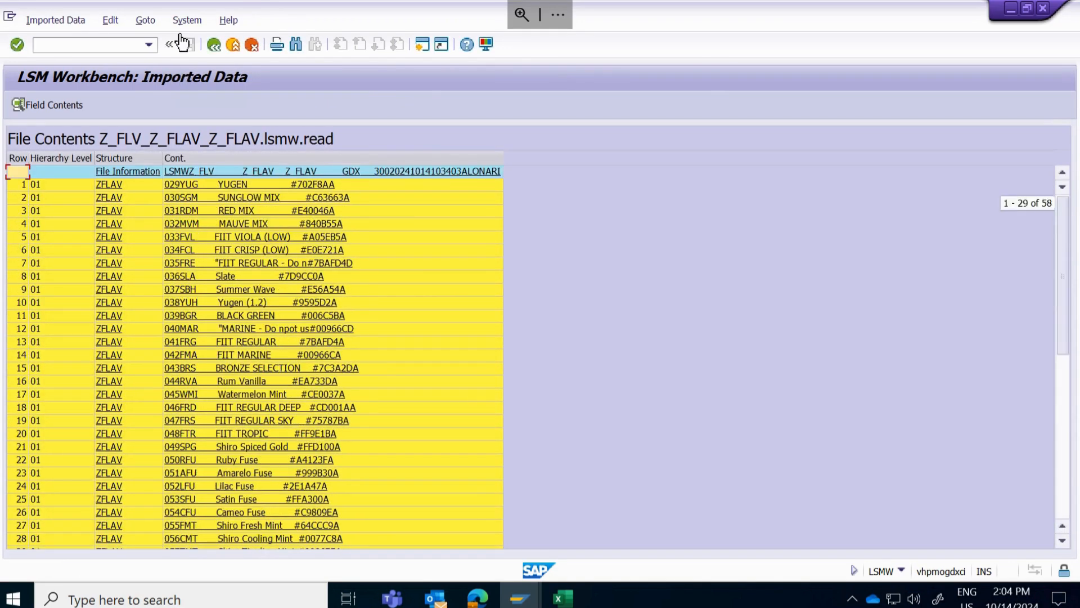
click(214, 45)
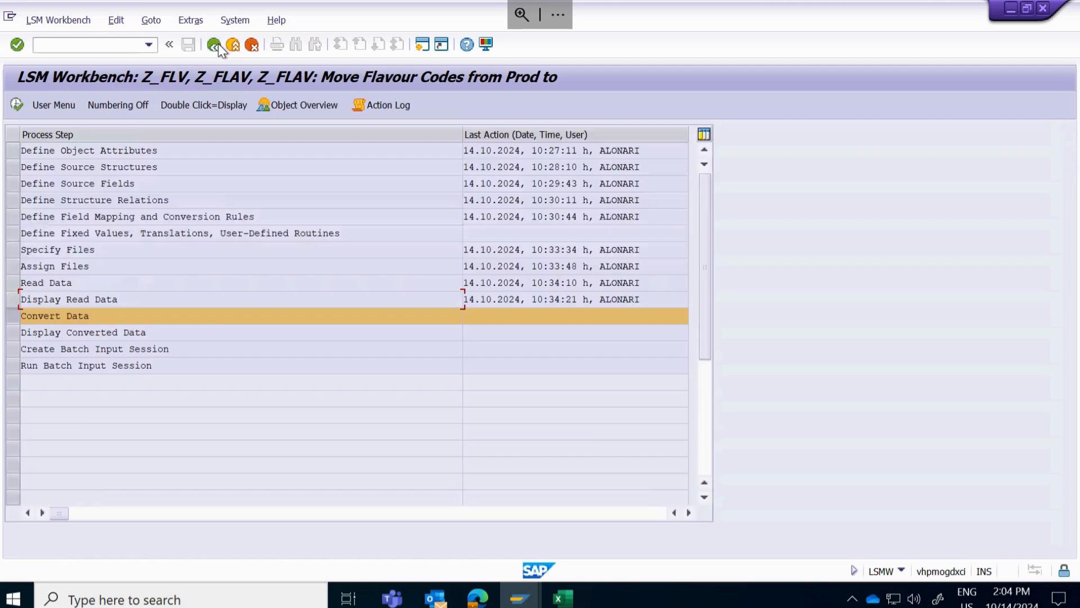
Run Convert Data for transaction numbers 1 to 200 and return to the process steps
double_click(139, 311)
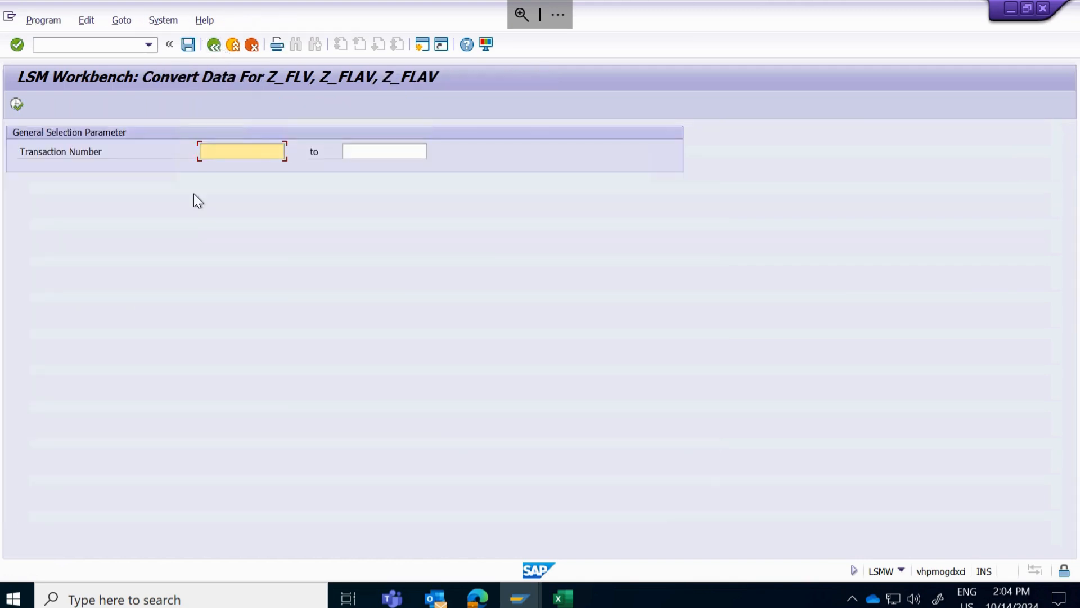
text(1)
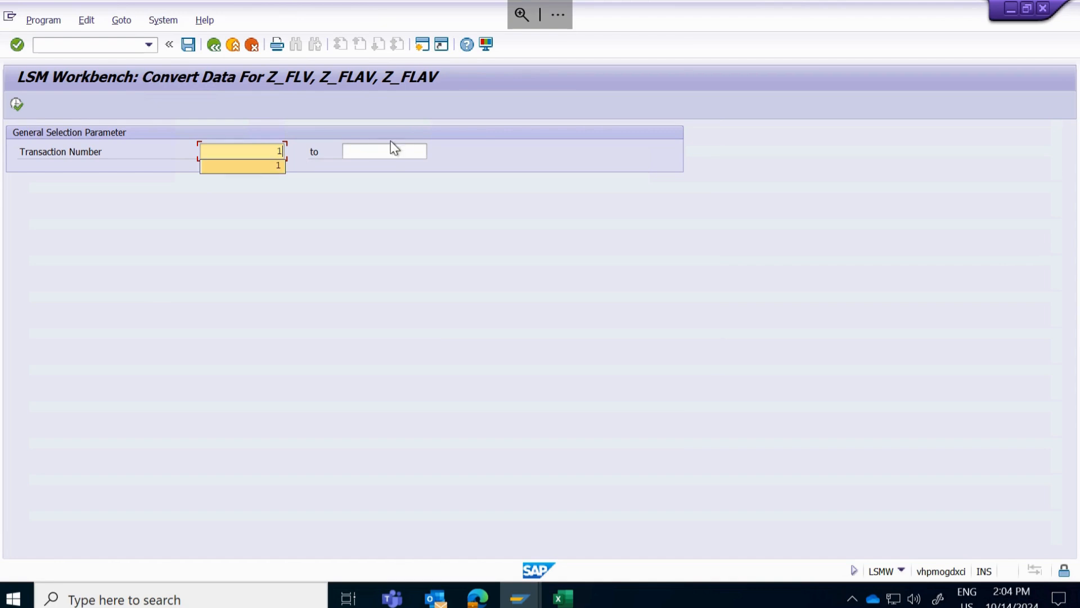
click(390, 157)
click(388, 164)
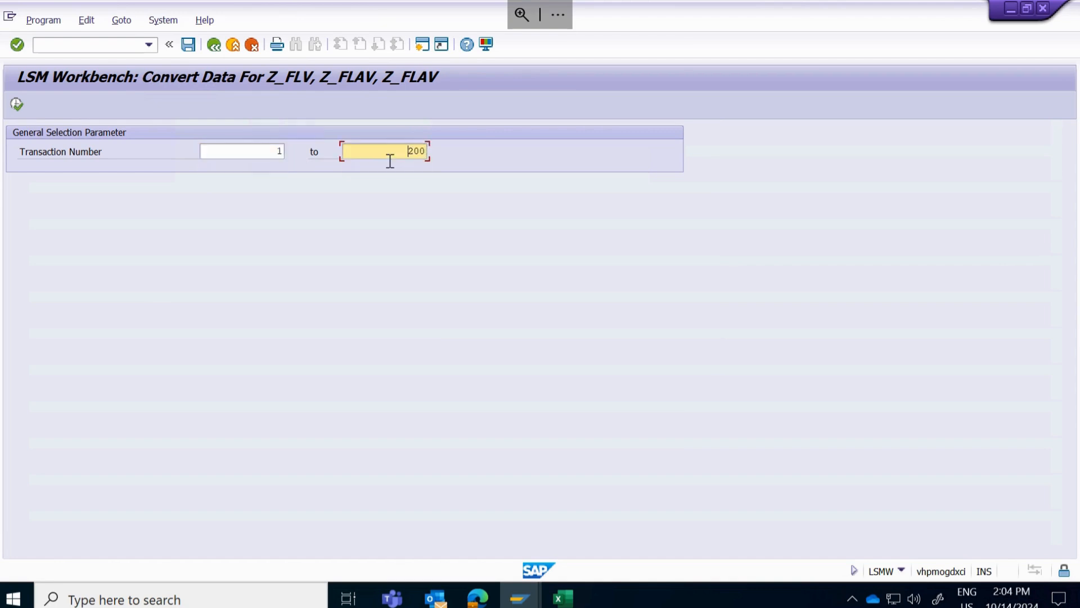
click(18, 104)
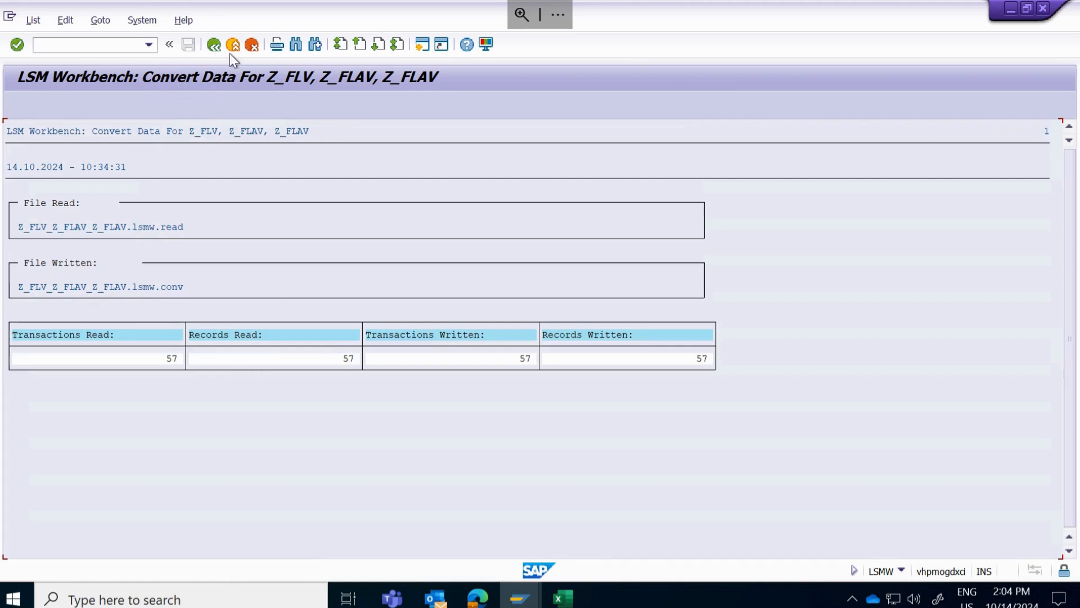
click(214, 46)
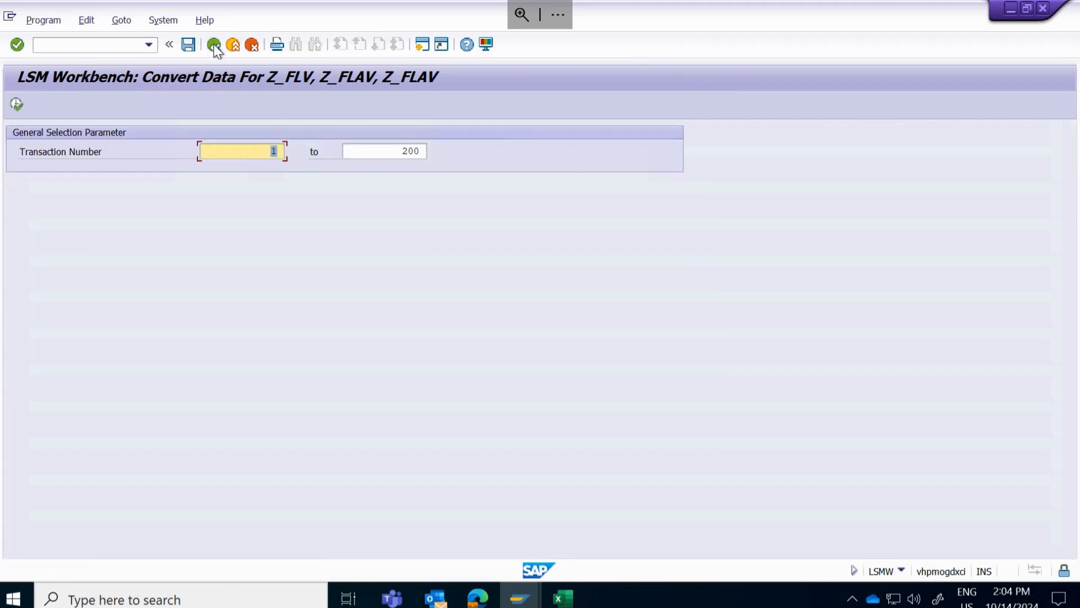
click(214, 45)
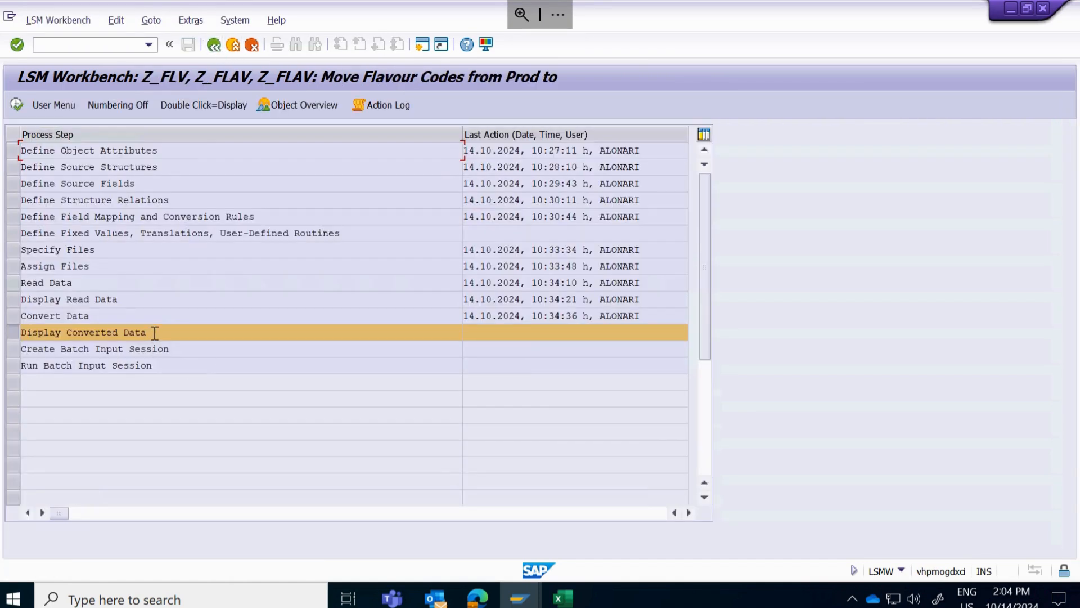
Display the converted data for lines 1 to 10000, check the first record's flavour and status fields, and return to the process steps
double_click(151, 332)
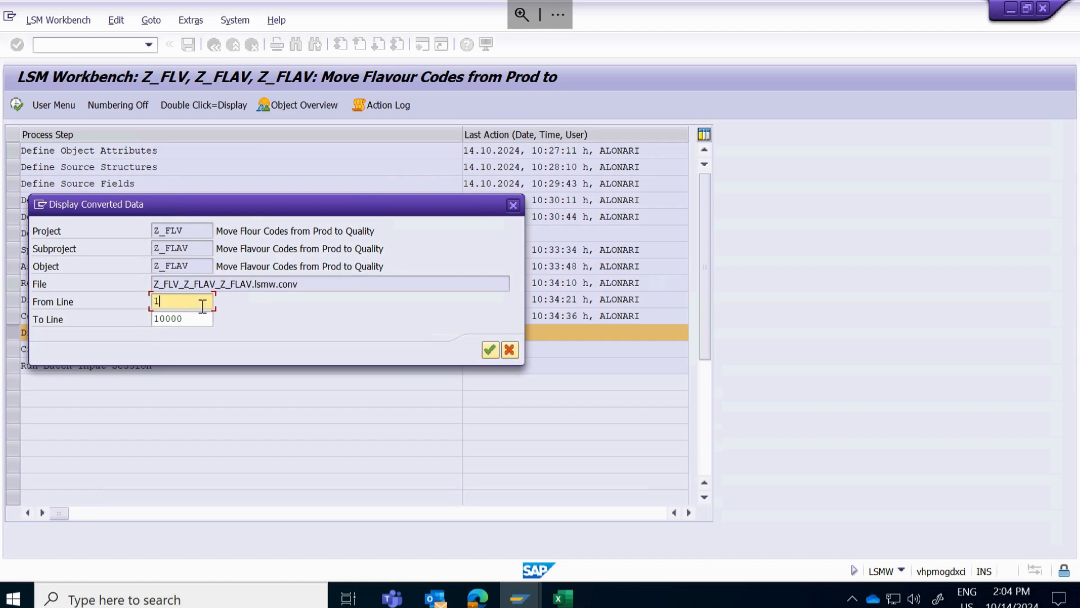
click(490, 350)
double_click(355, 176)
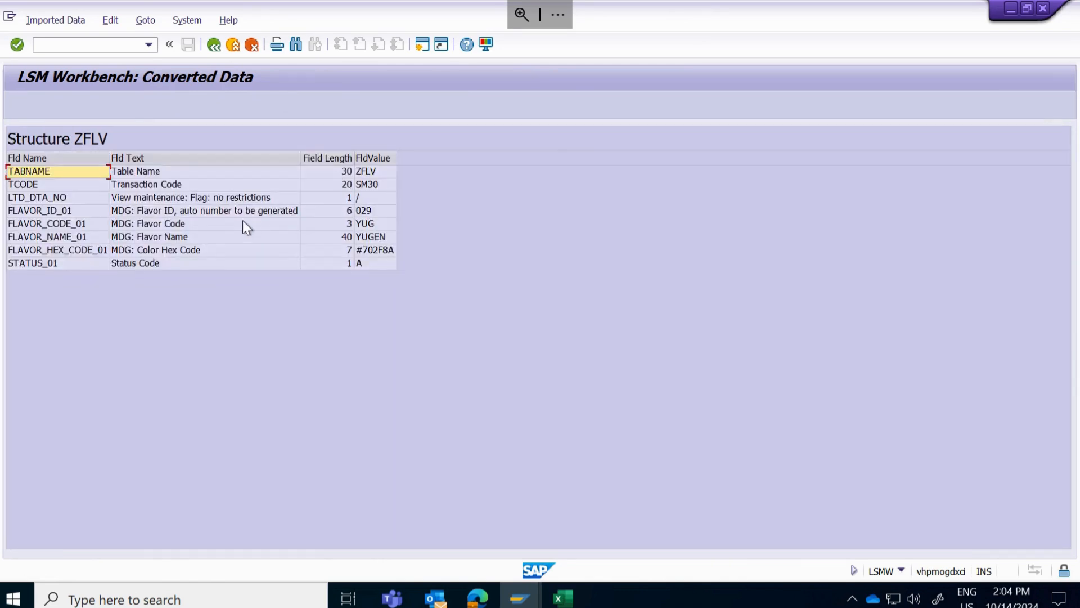
click(223, 211)
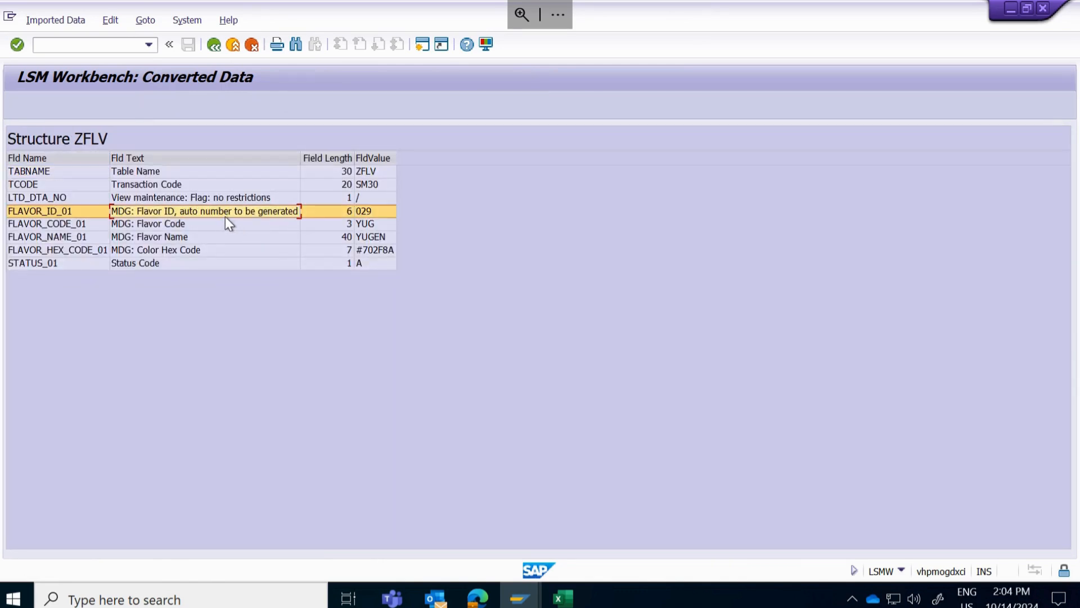
click(363, 224)
click(383, 237)
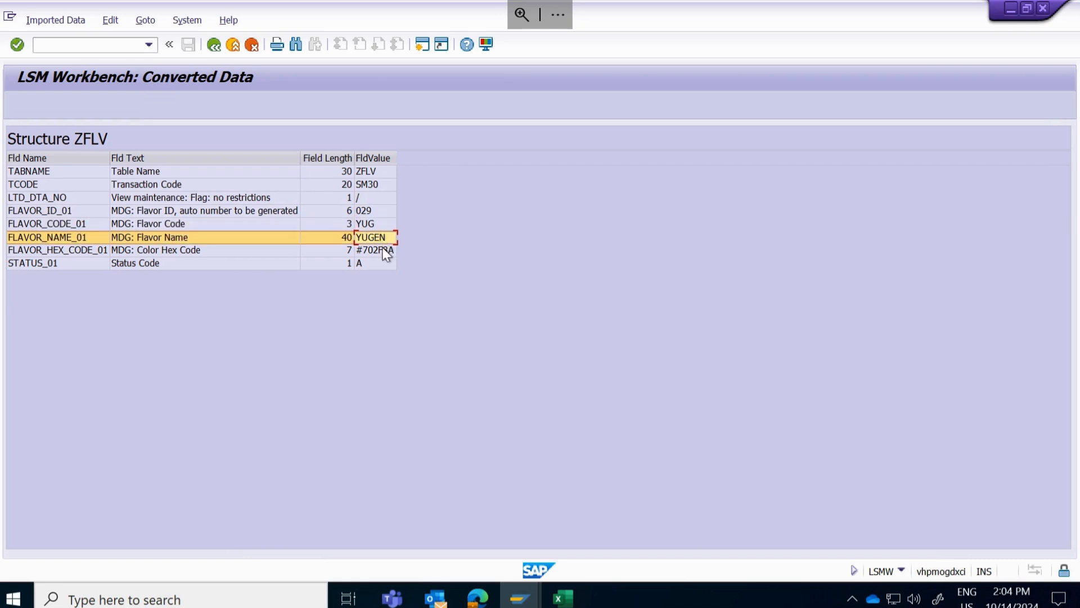
click(380, 251)
click(372, 264)
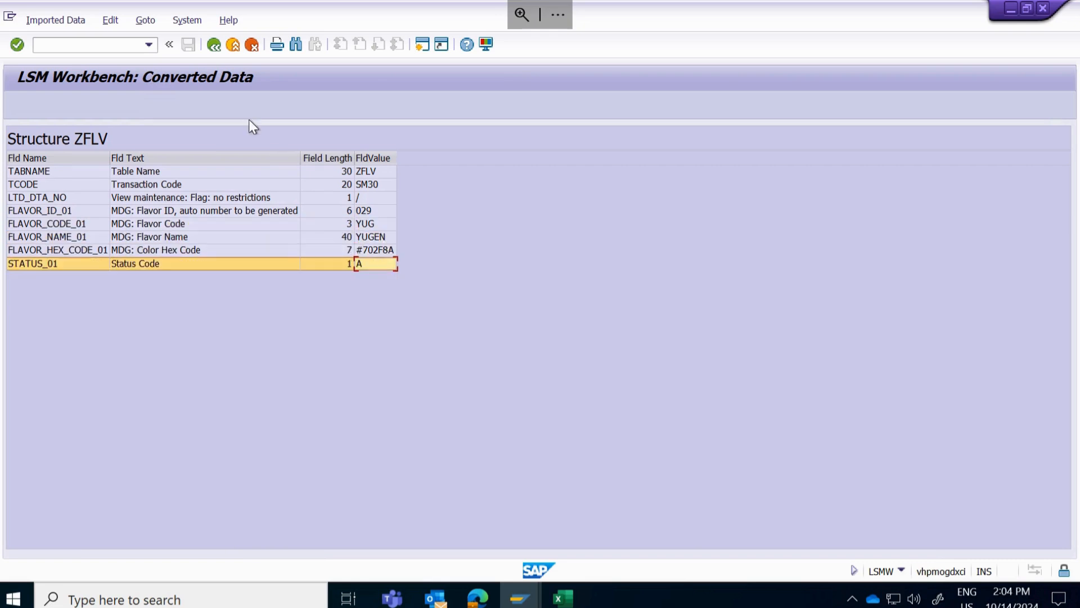
click(214, 45)
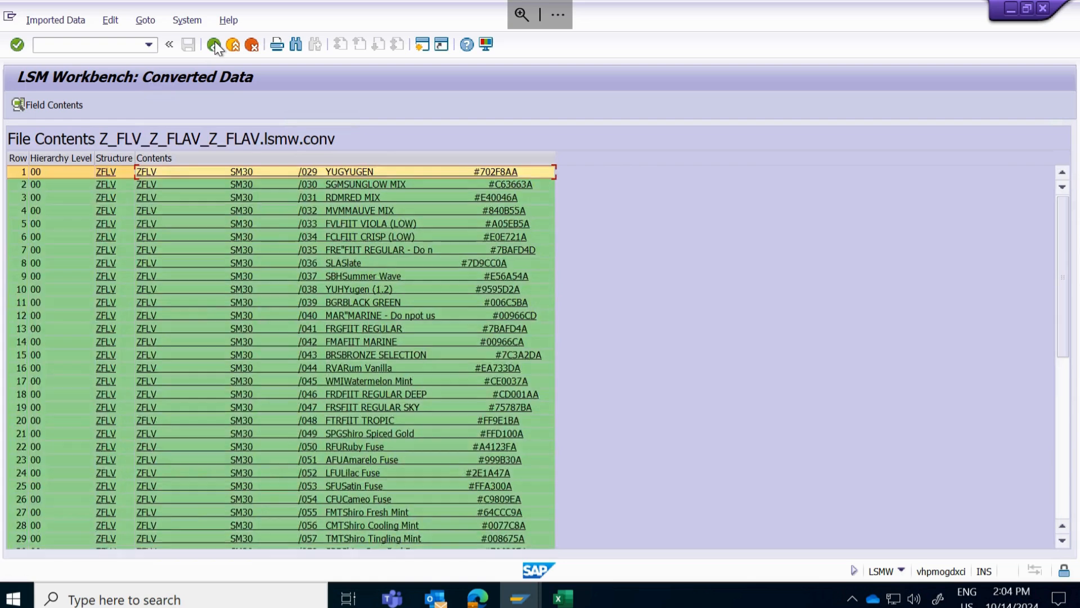
click(215, 45)
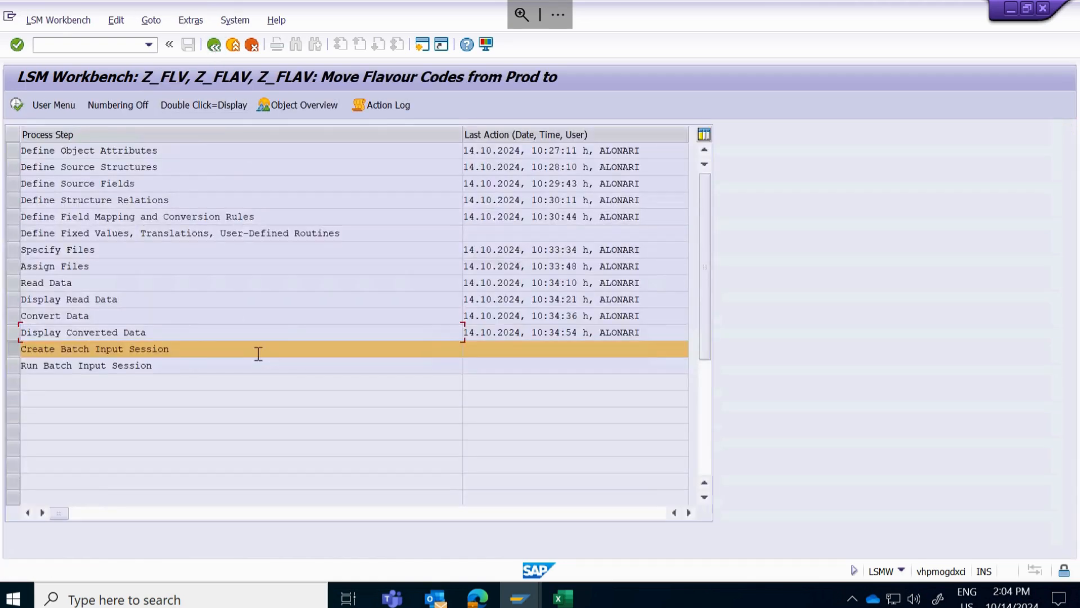
Create the batch input session Z_FLAV from the converted file Z_FLV_Z_FLAV_Z_FLAV.lsmw.conv
double_click(192, 348)
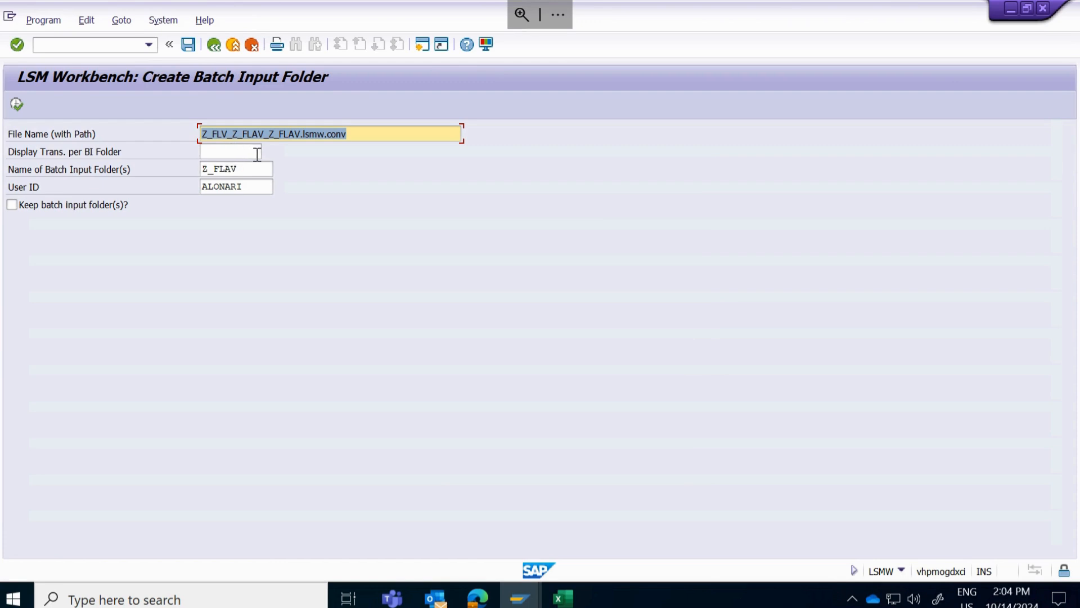
click(23, 106)
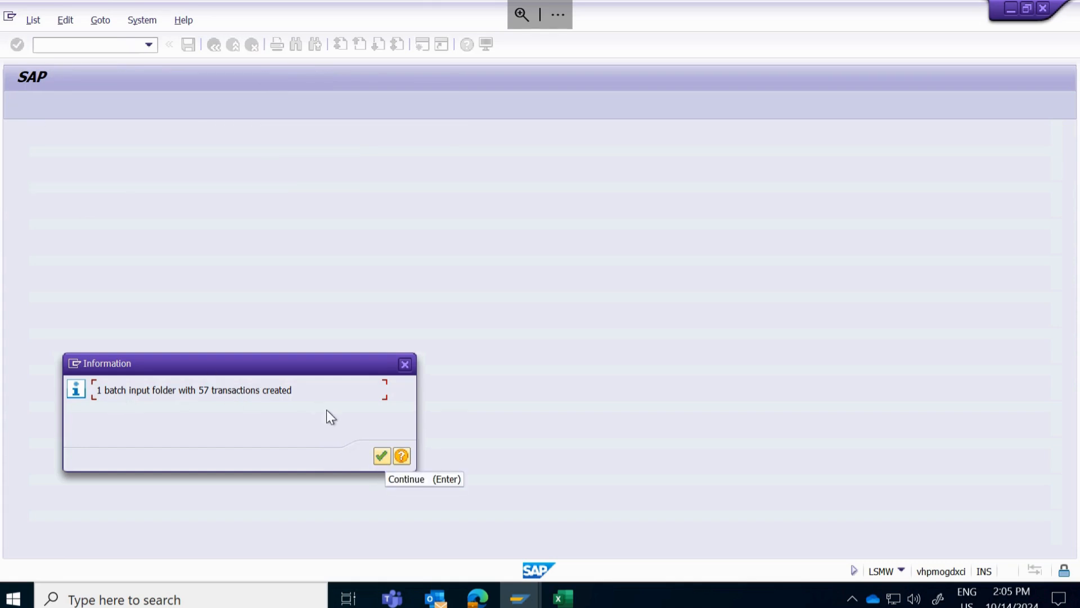
click(381, 457)
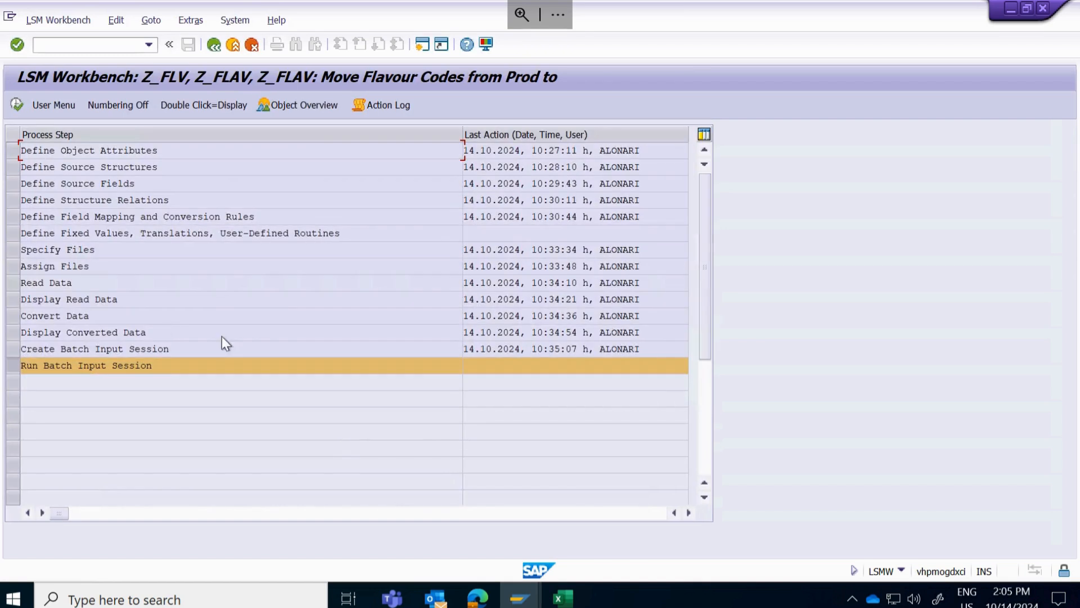
Run the Z_FLAV batch input session created at 10:35:02 in background mode with Extended log turned on
double_click(110, 365)
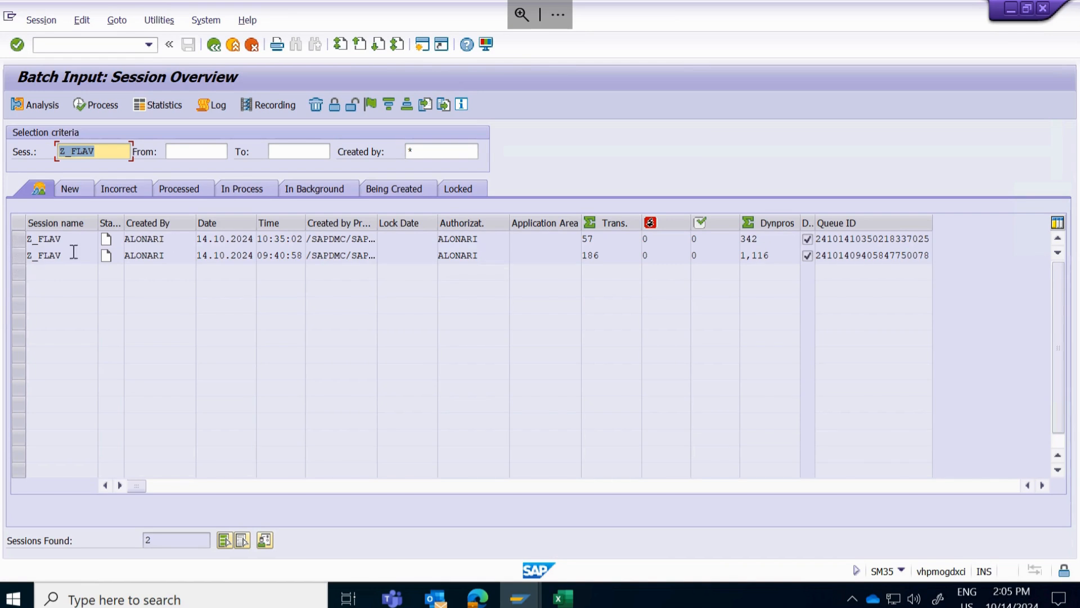
click(18, 239)
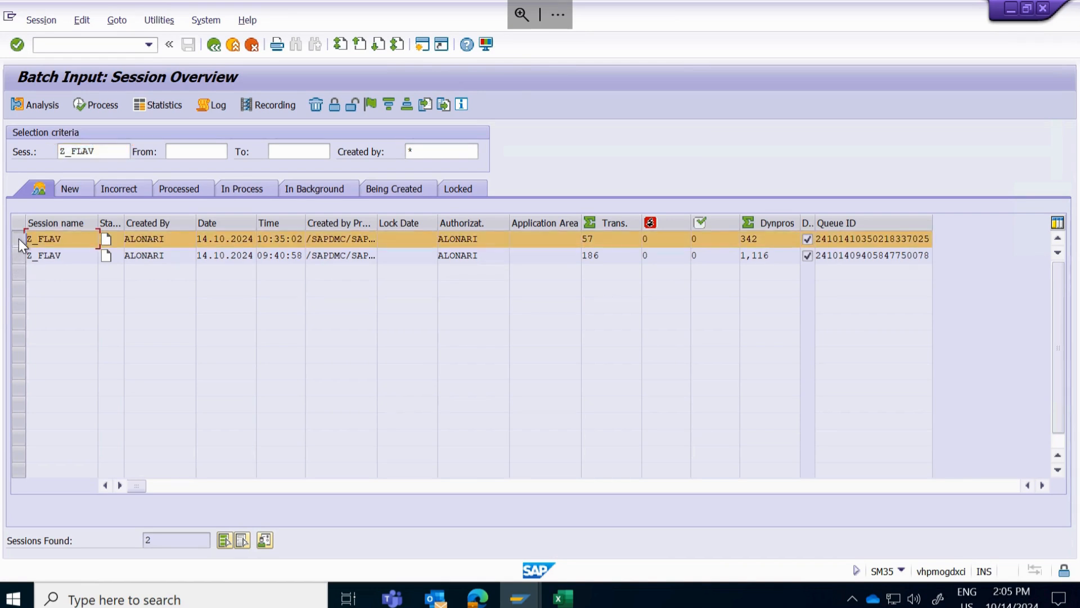
click(94, 106)
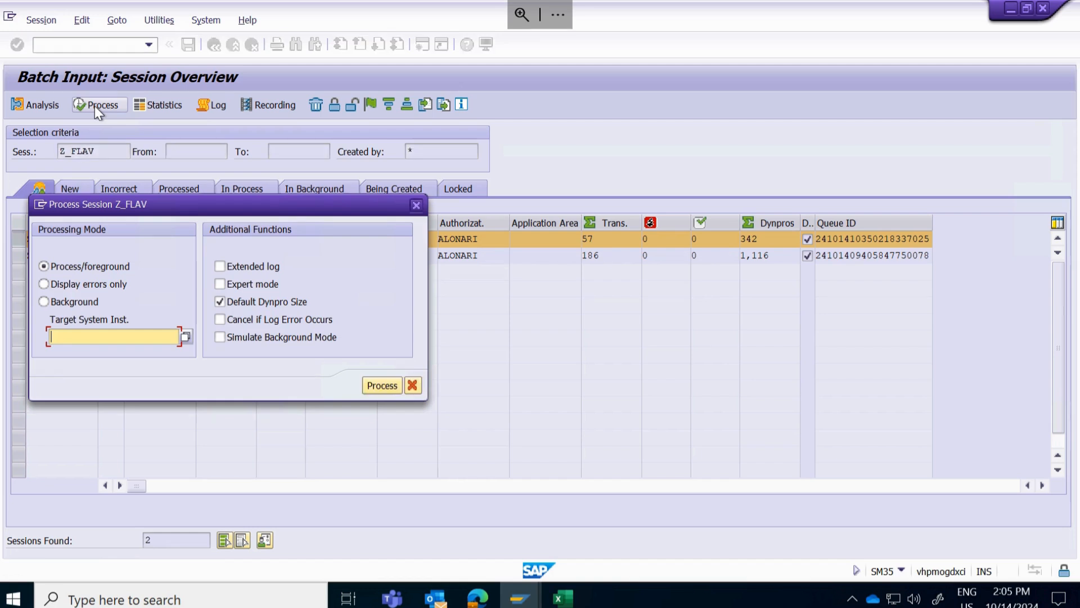
click(82, 301)
click(254, 267)
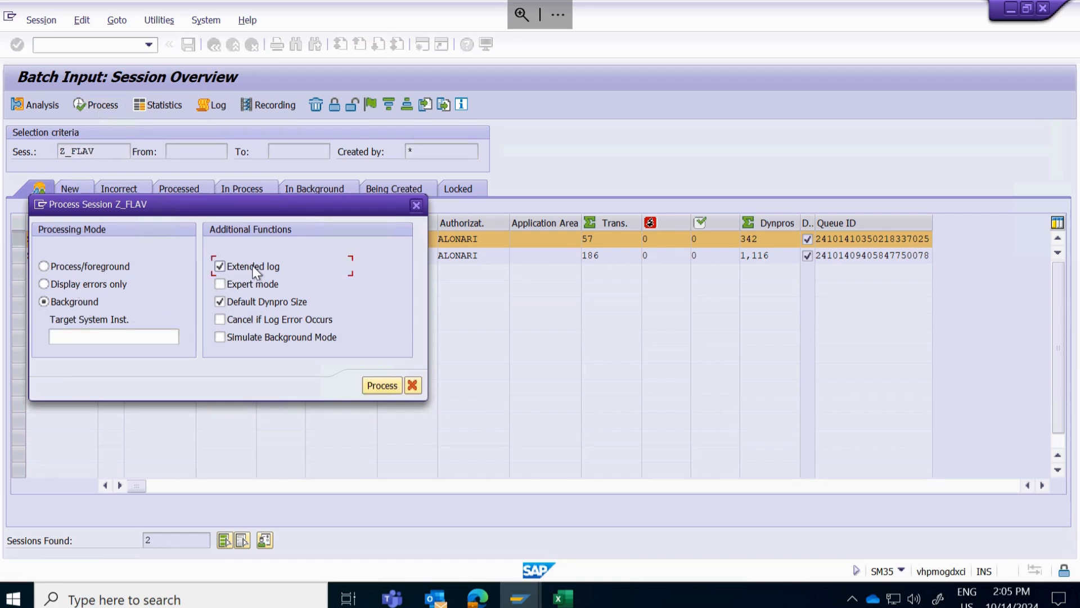
click(377, 384)
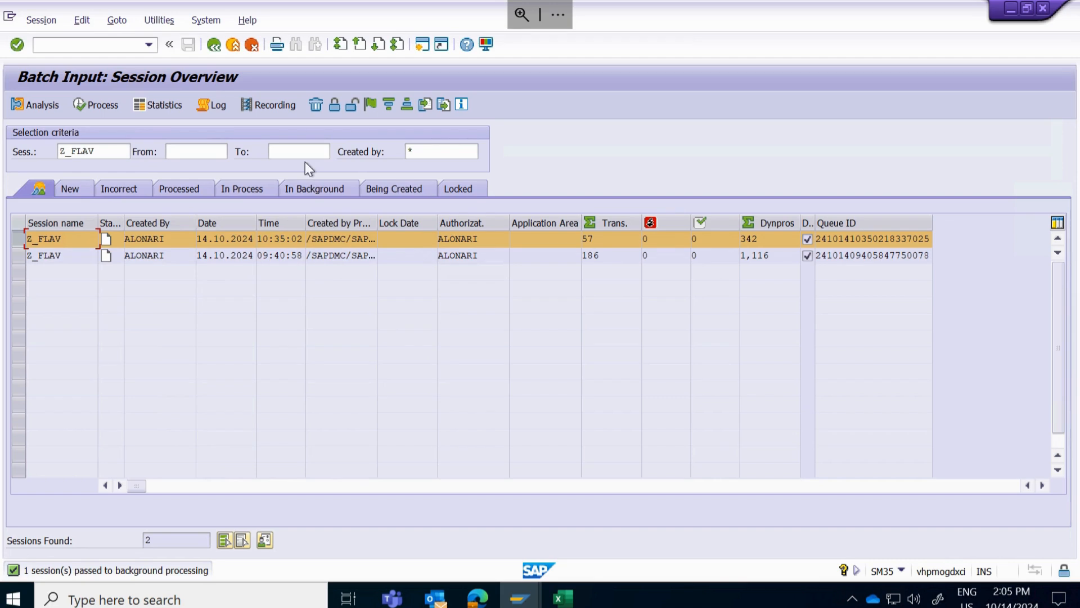
Check the session status in the Z_FLAV batch input log twice and return to the session overview
click(214, 107)
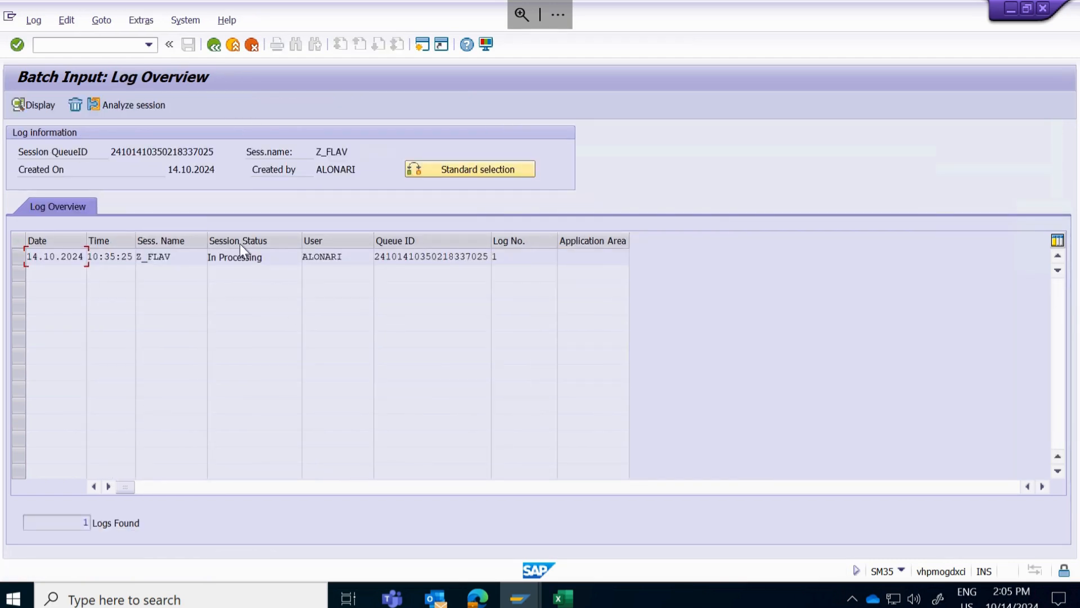
click(215, 45)
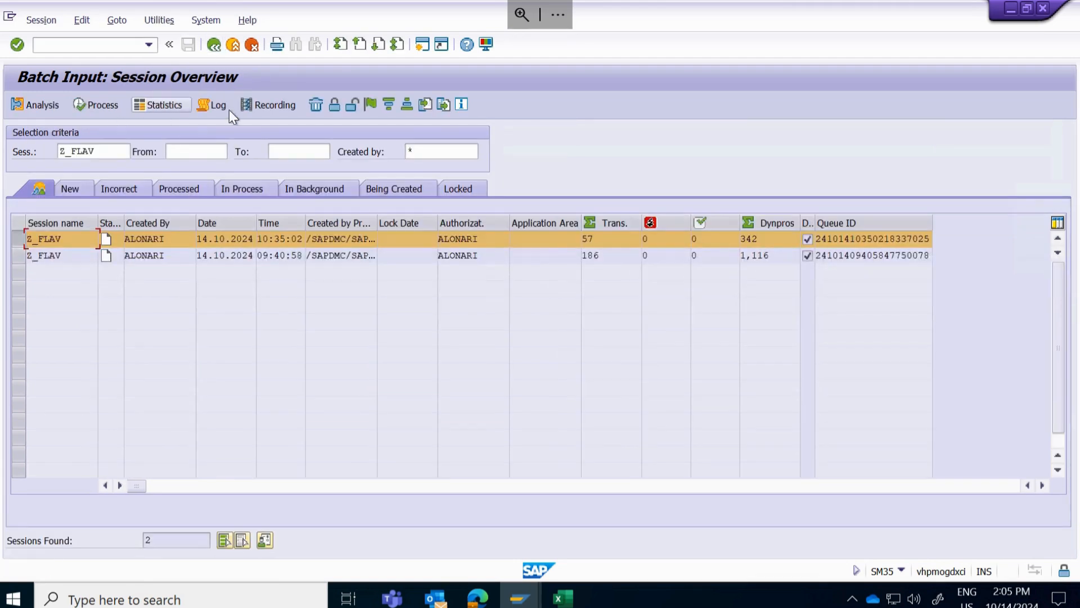
click(220, 102)
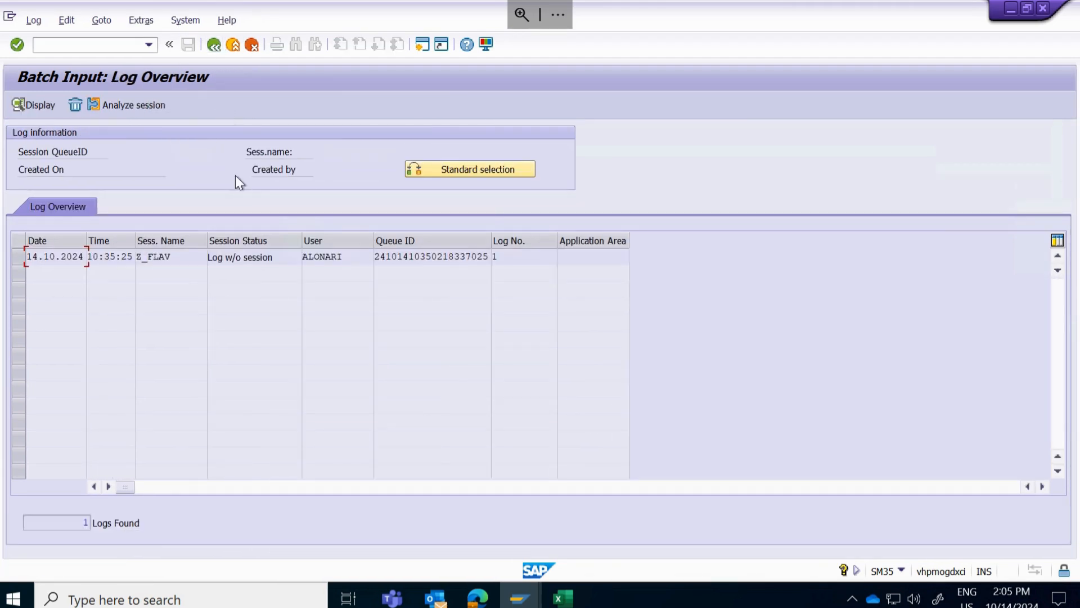
click(278, 259)
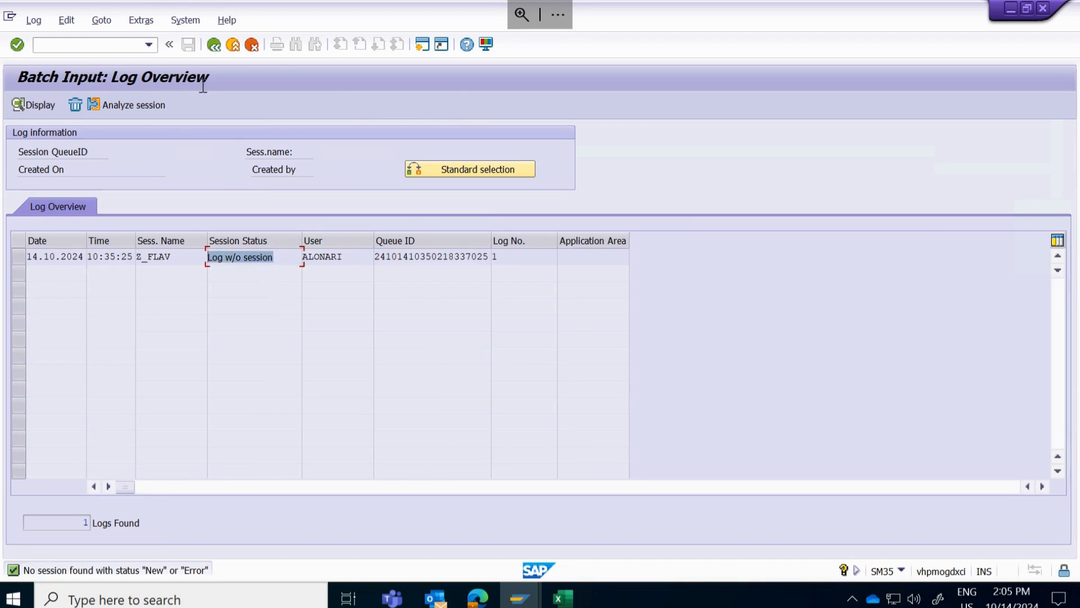
click(214, 46)
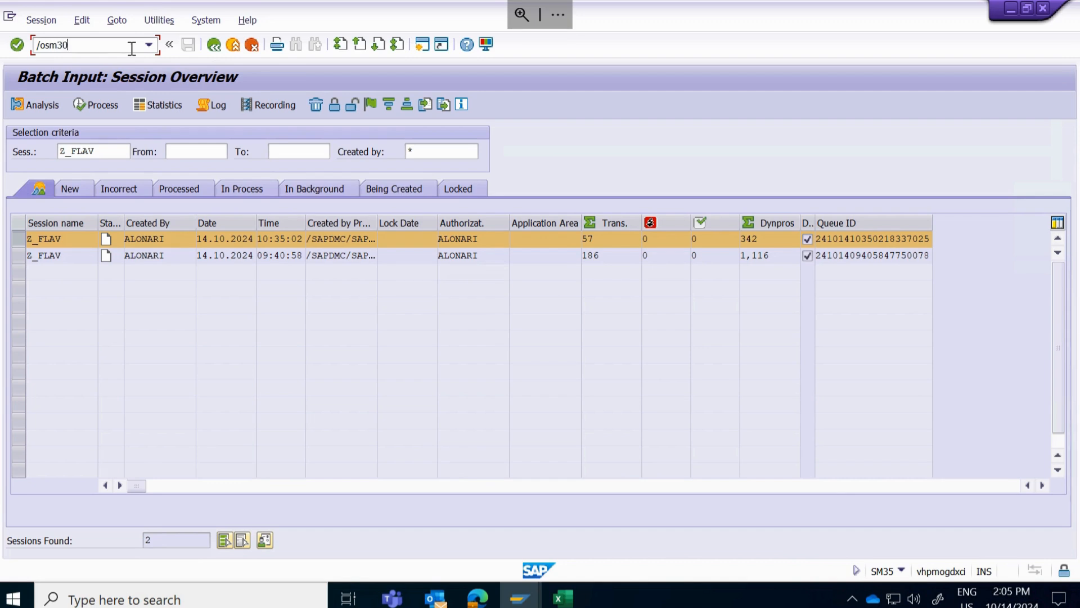
Open transaction SM30 in a new session, display table ZDGXCO_RRPCSFLAV, and look through the flavour entries from YUGEN onward
key(Return)
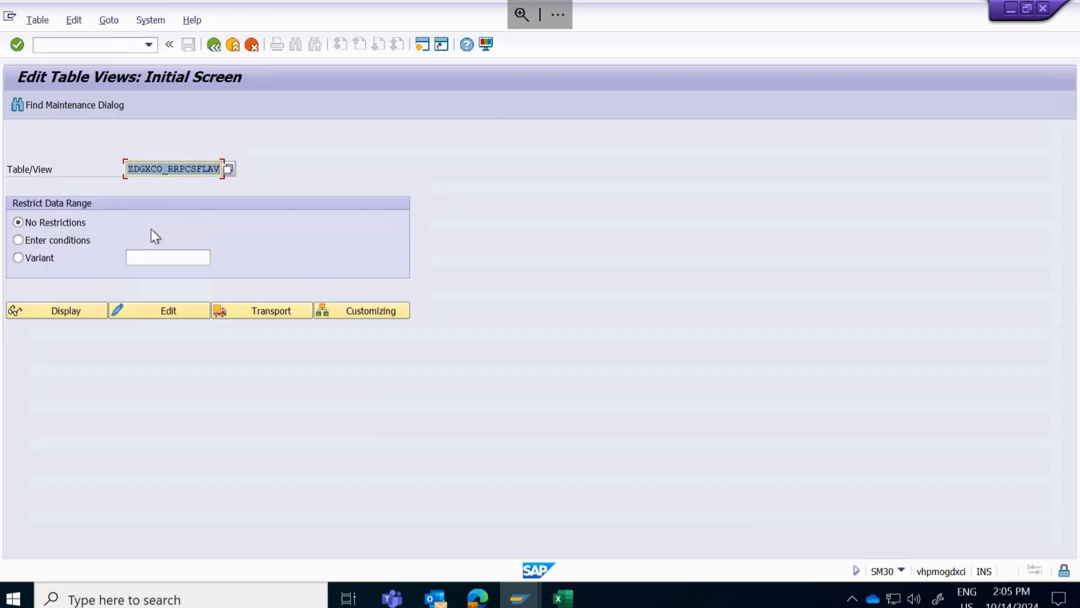
click(79, 316)
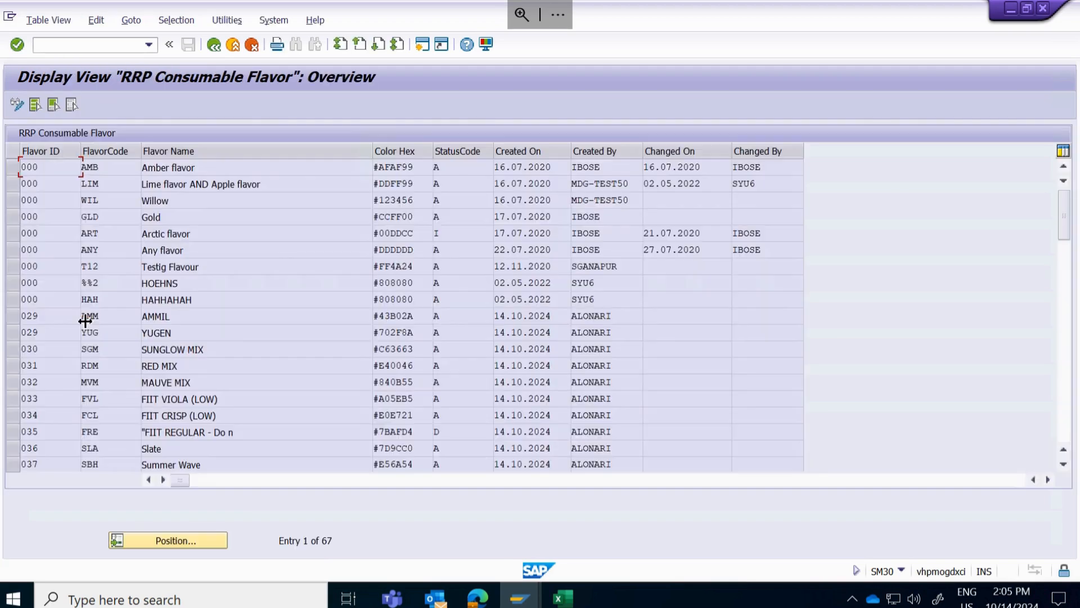
scroll(251, 331, down, 7)
scroll(251, 331, up, 7)
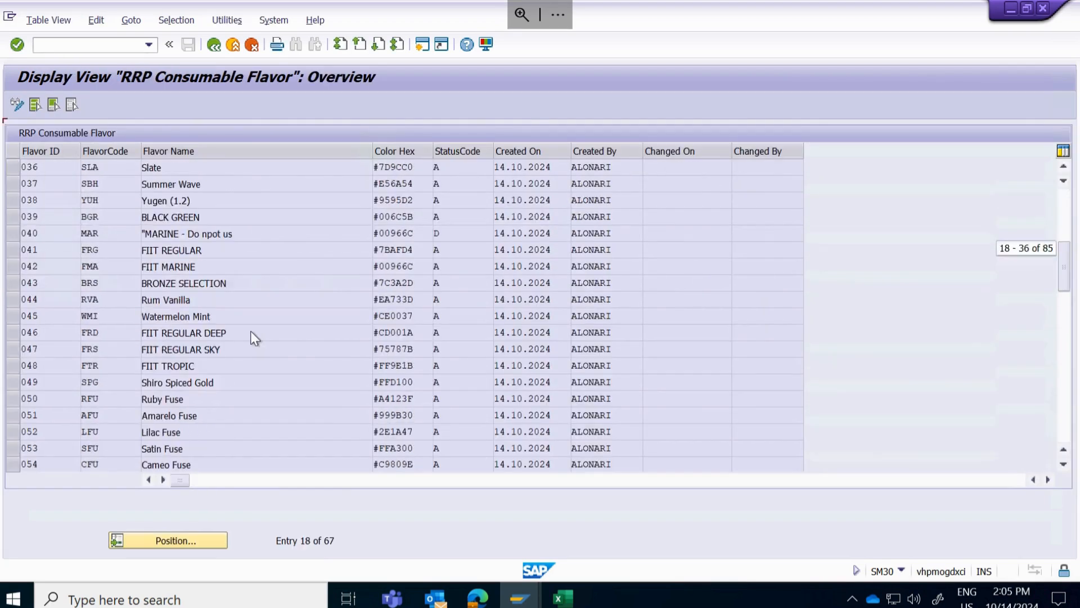
scroll(65, 344, down, 3)
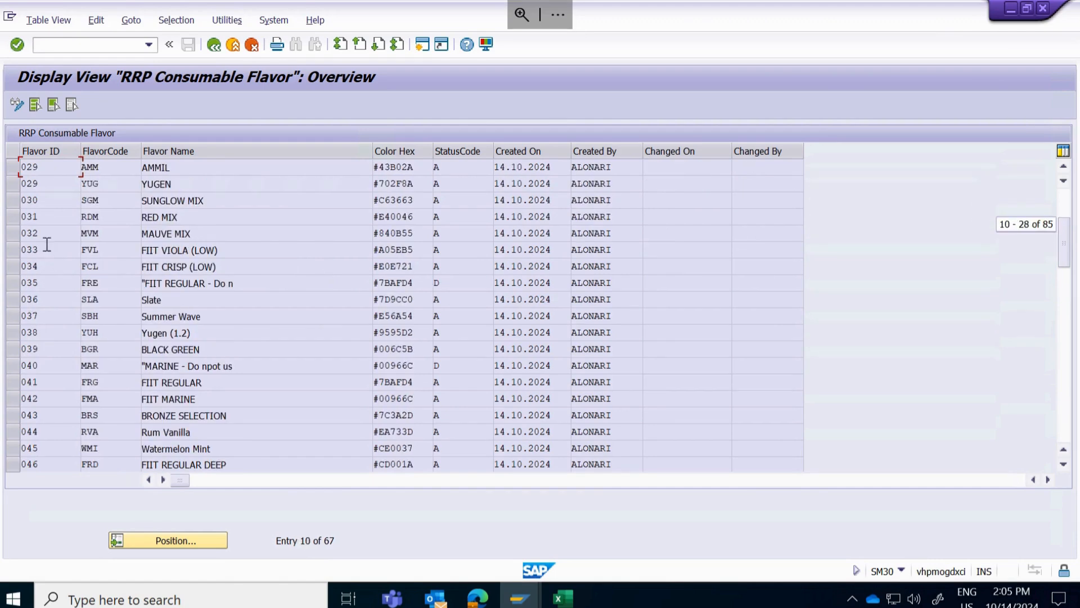
click(12, 184)
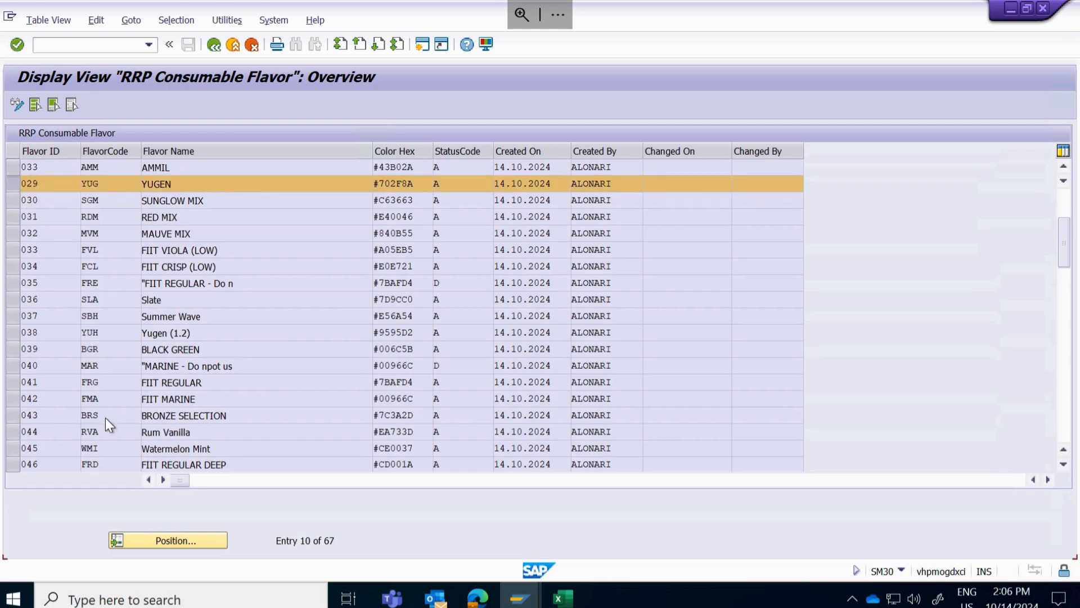
scroll(106, 417, down, 19)
scroll(106, 418, up, 12)
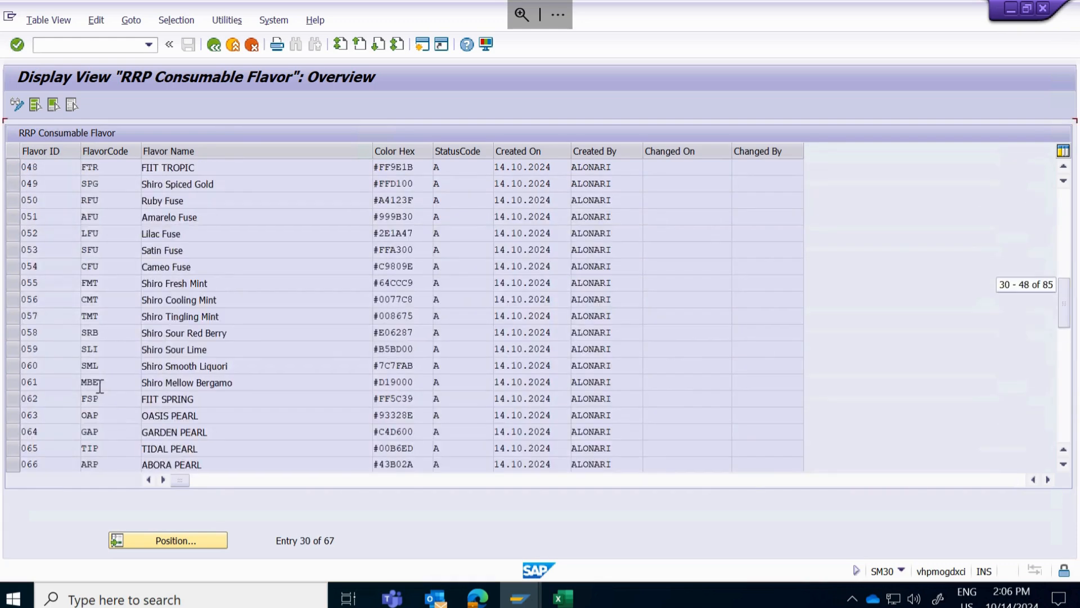
scroll(99, 386, up, 1)
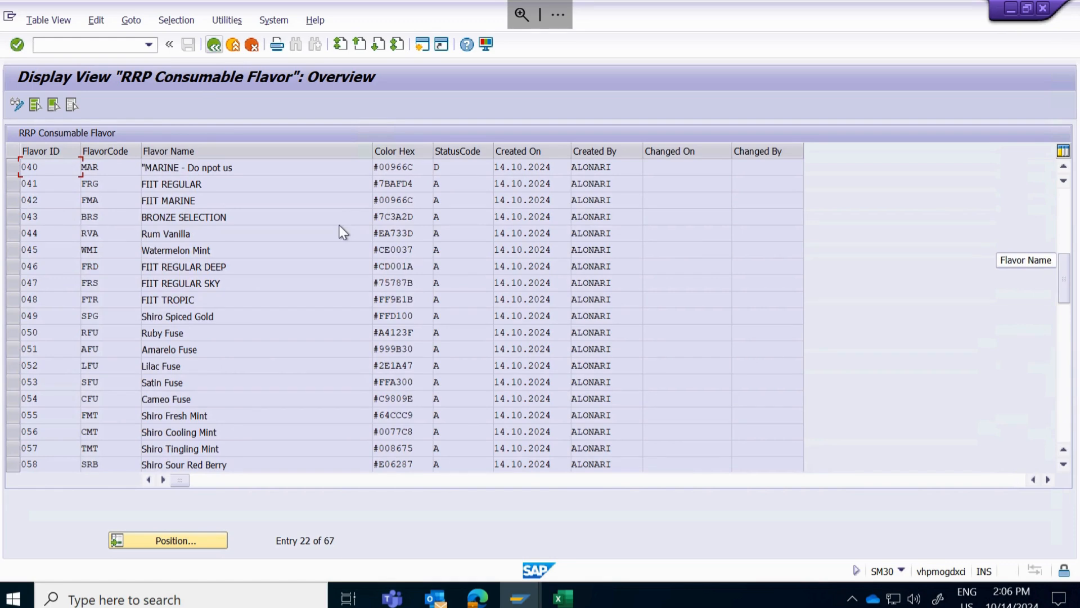
click(560, 17)
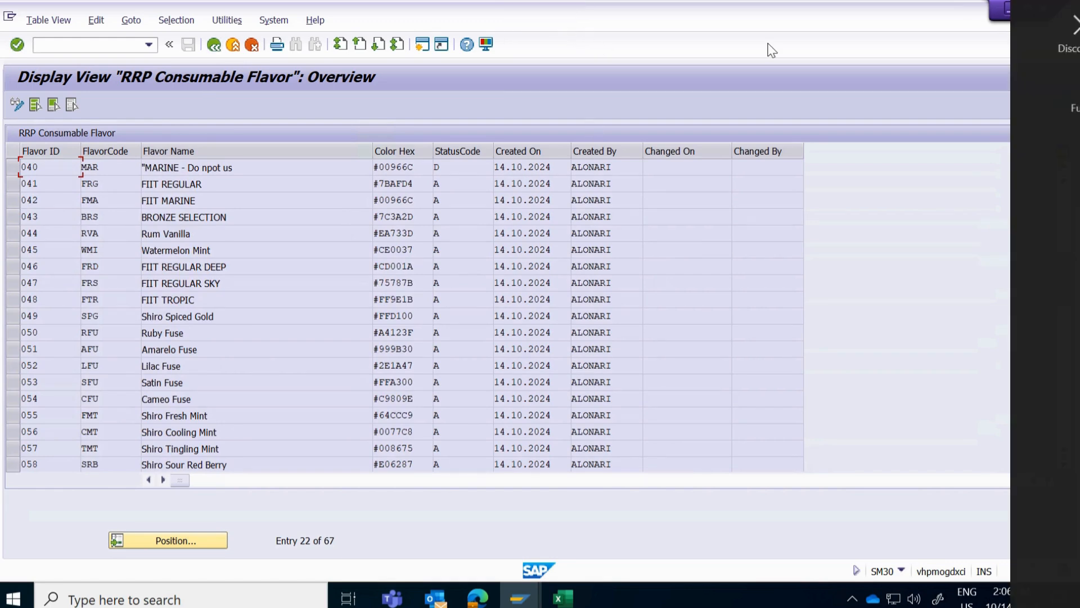